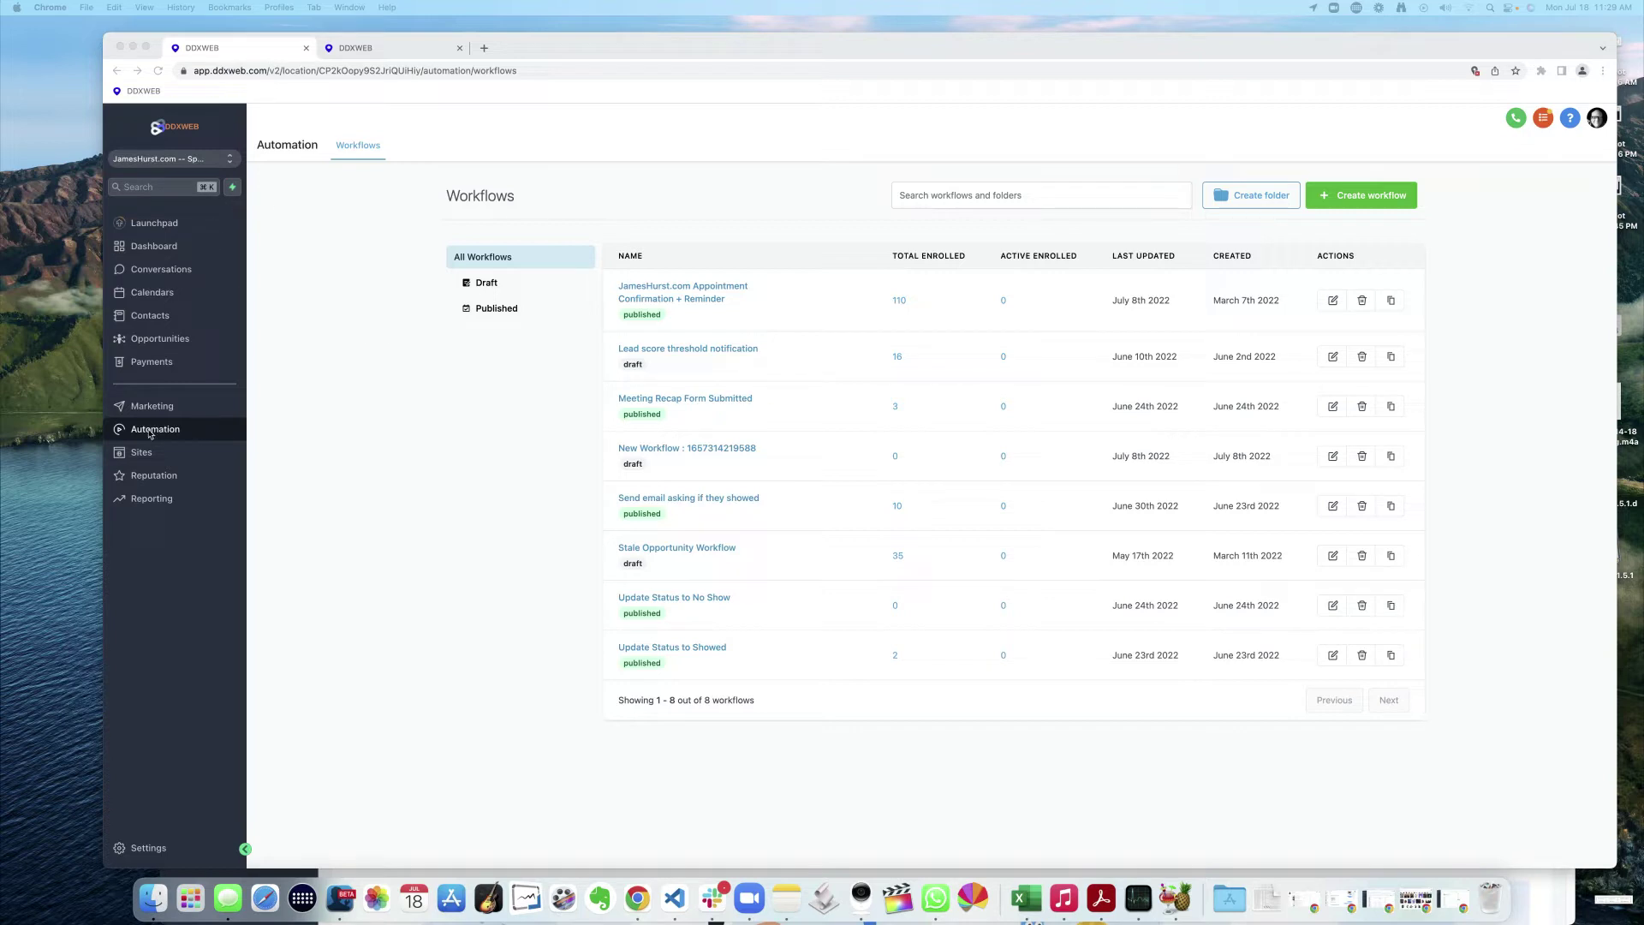
- Duplicate the first DDXWEB Workflows tab so a third browser tab opens
left_click(352, 423)
mouse_move(688, 298)
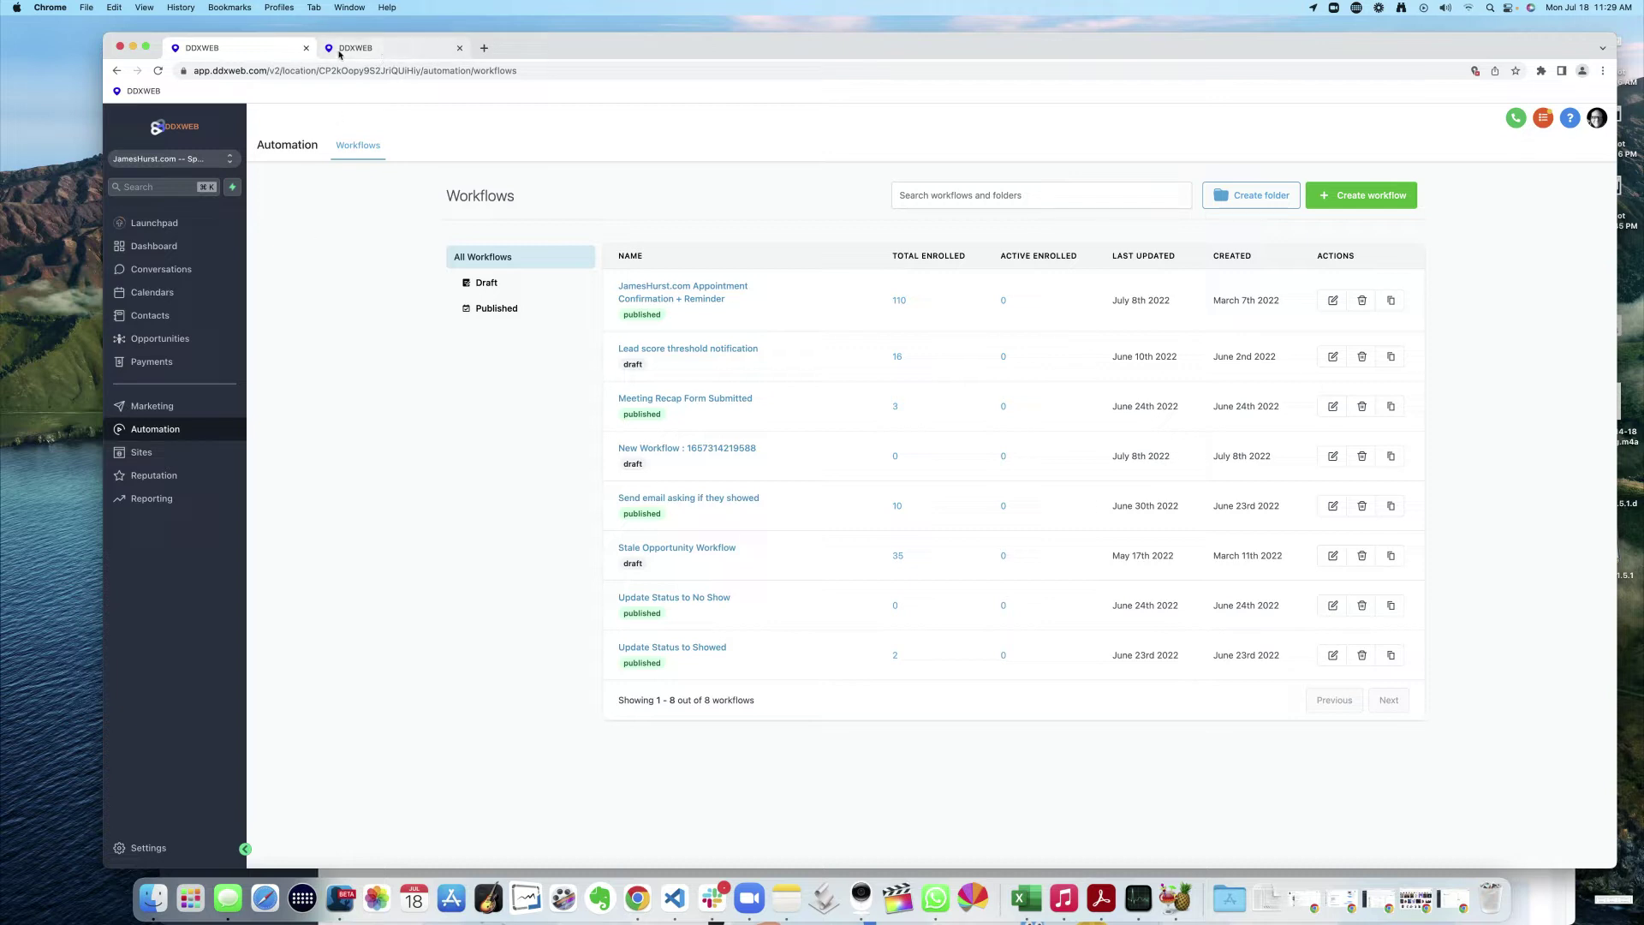
right_click(265, 48)
left_click(302, 132)
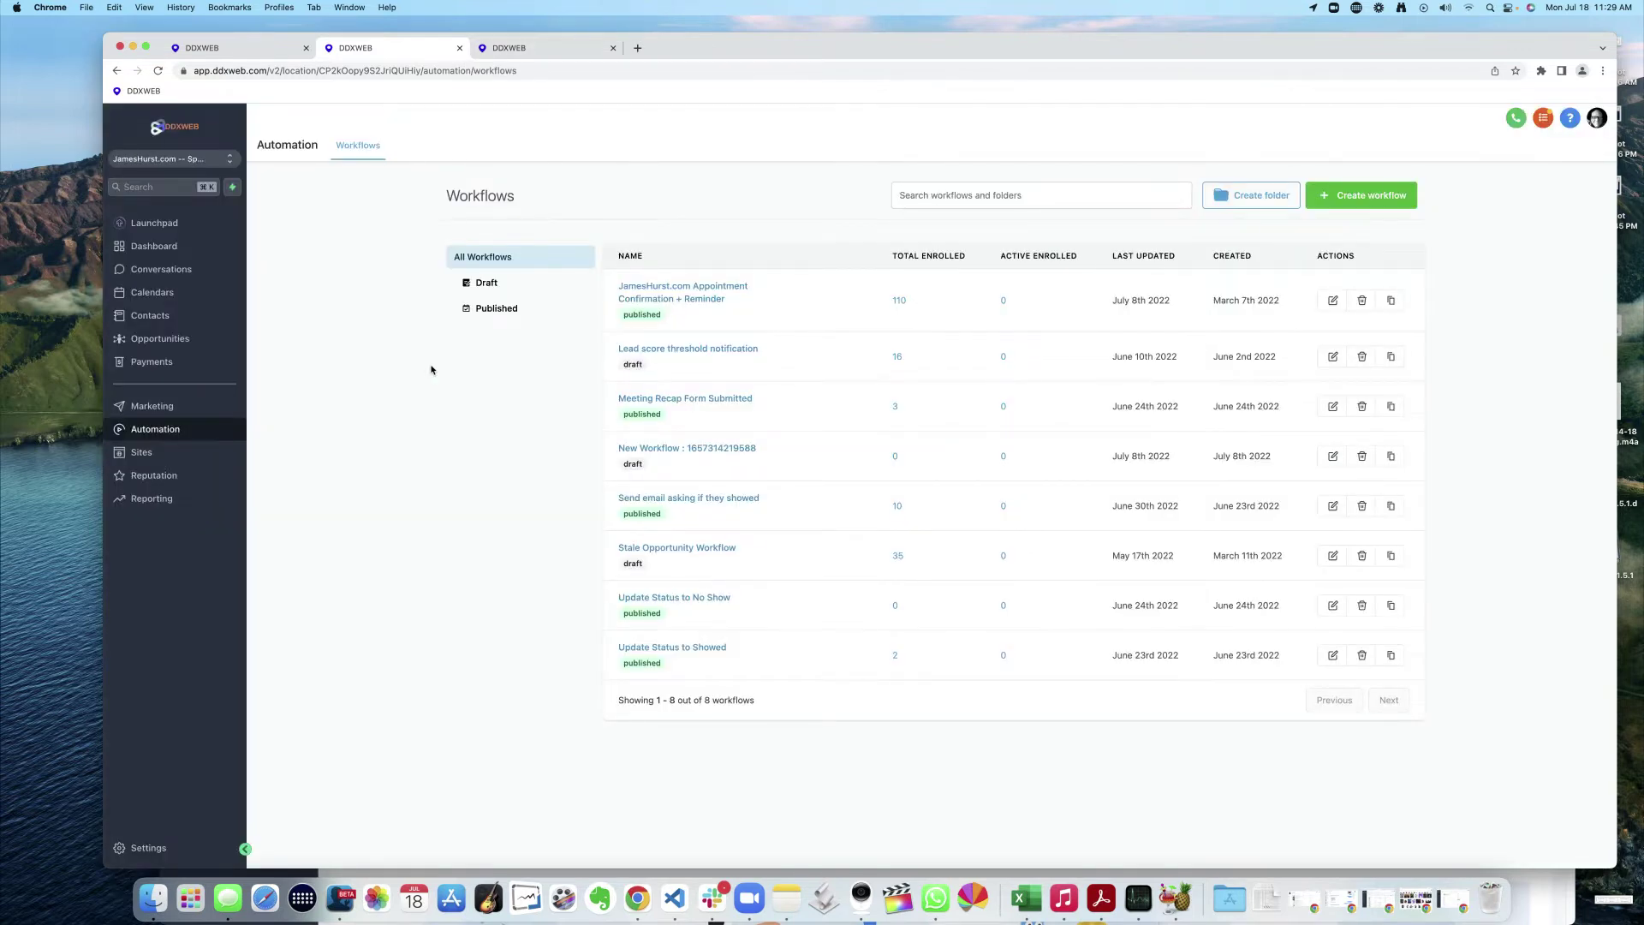
- Switch from the sub-account to the agency view and search the accounts list for a user
left_click(157, 160)
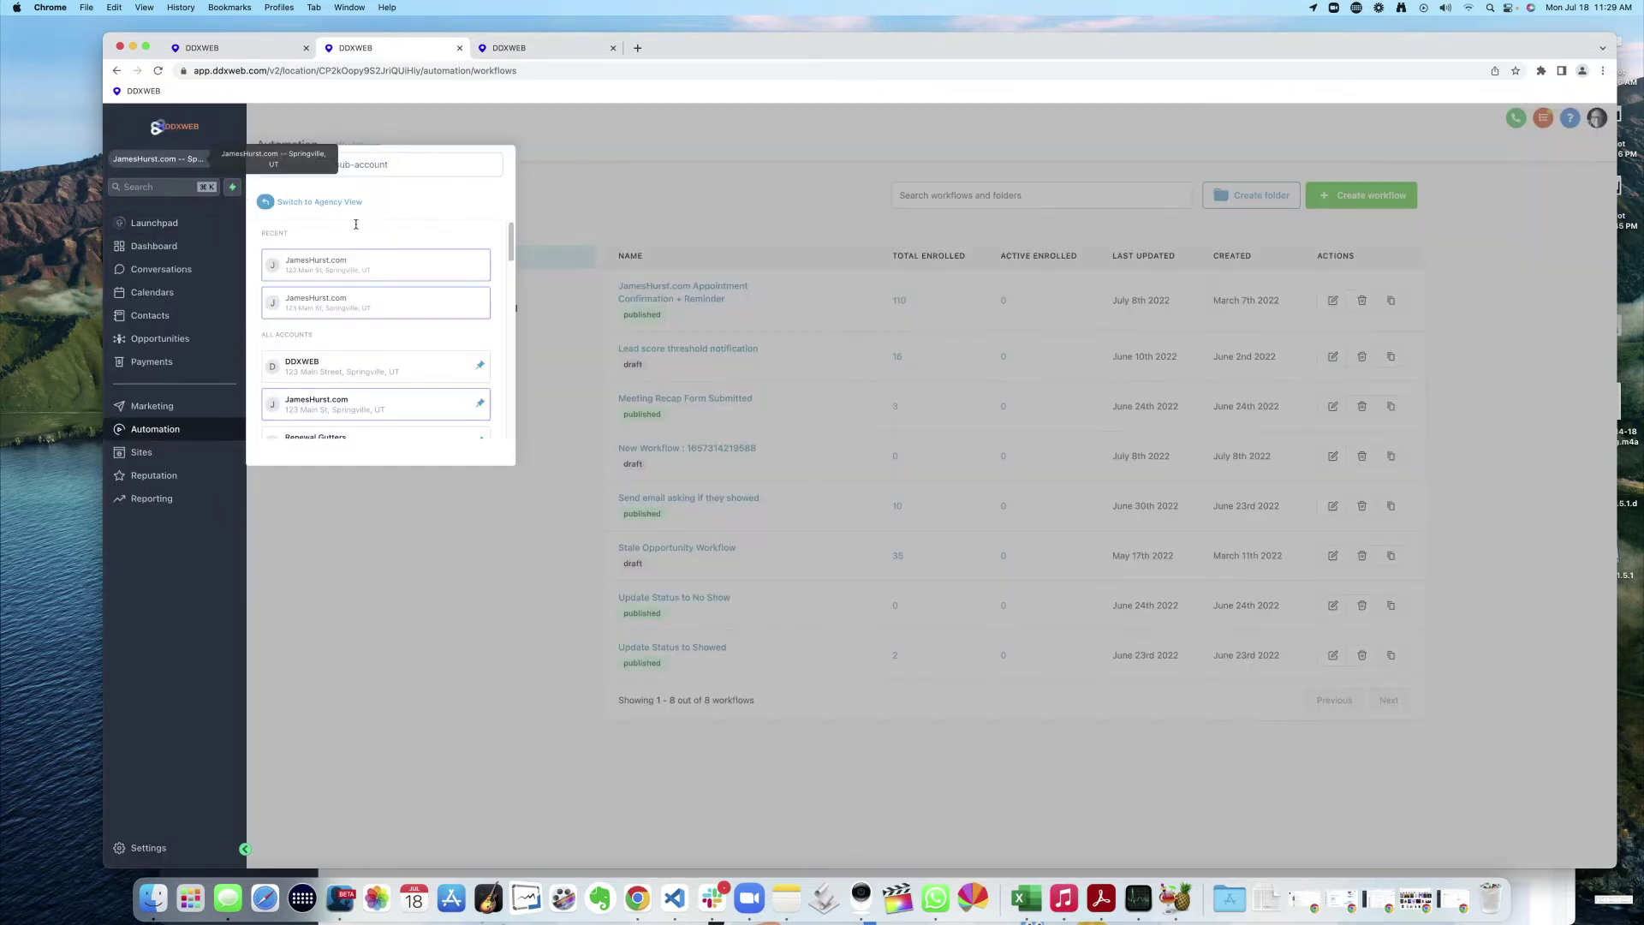
left_click(333, 204)
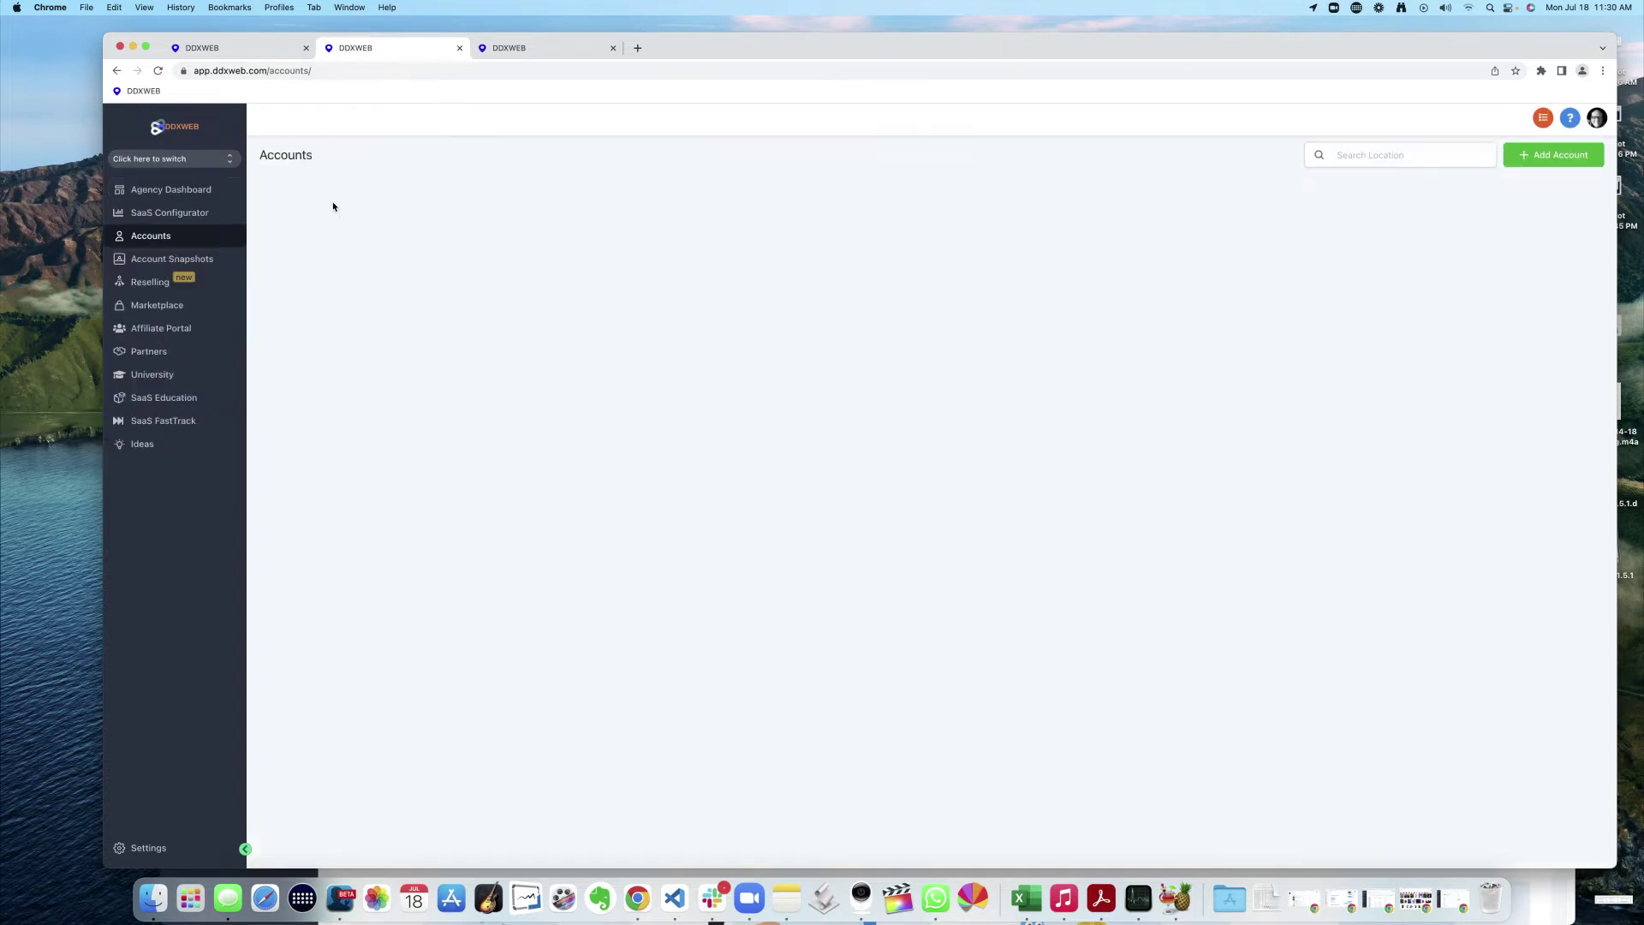
left_click(1375, 155)
type("james")
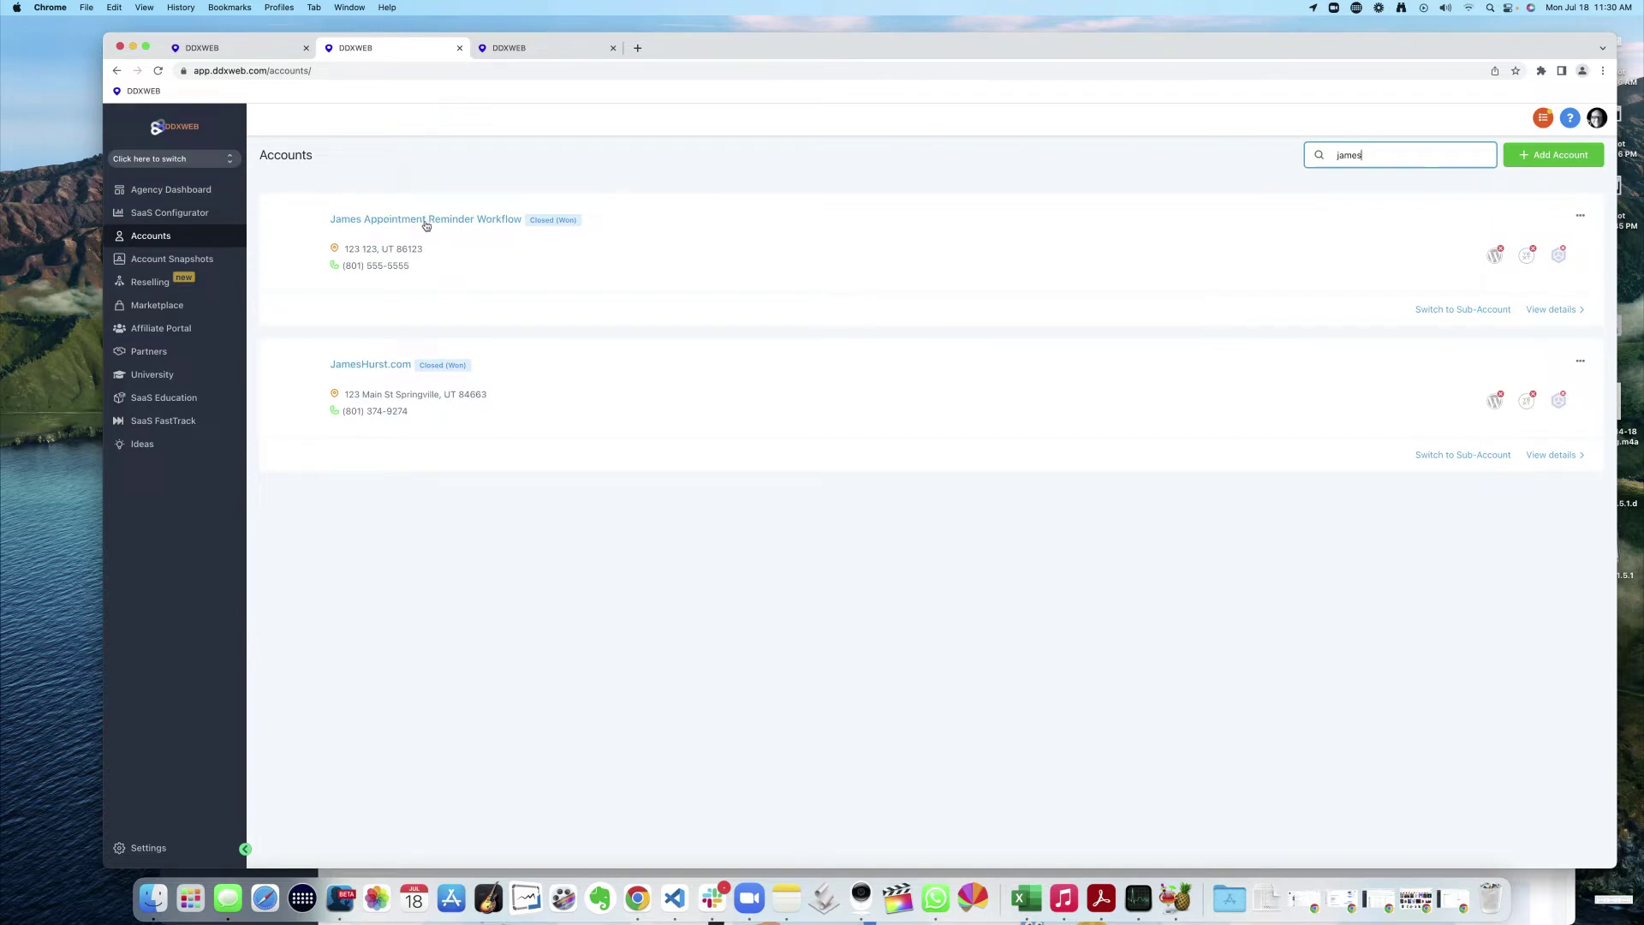
- Start adding a new account with a blank snapshot, then back out to the accounts list
left_click(1553, 155)
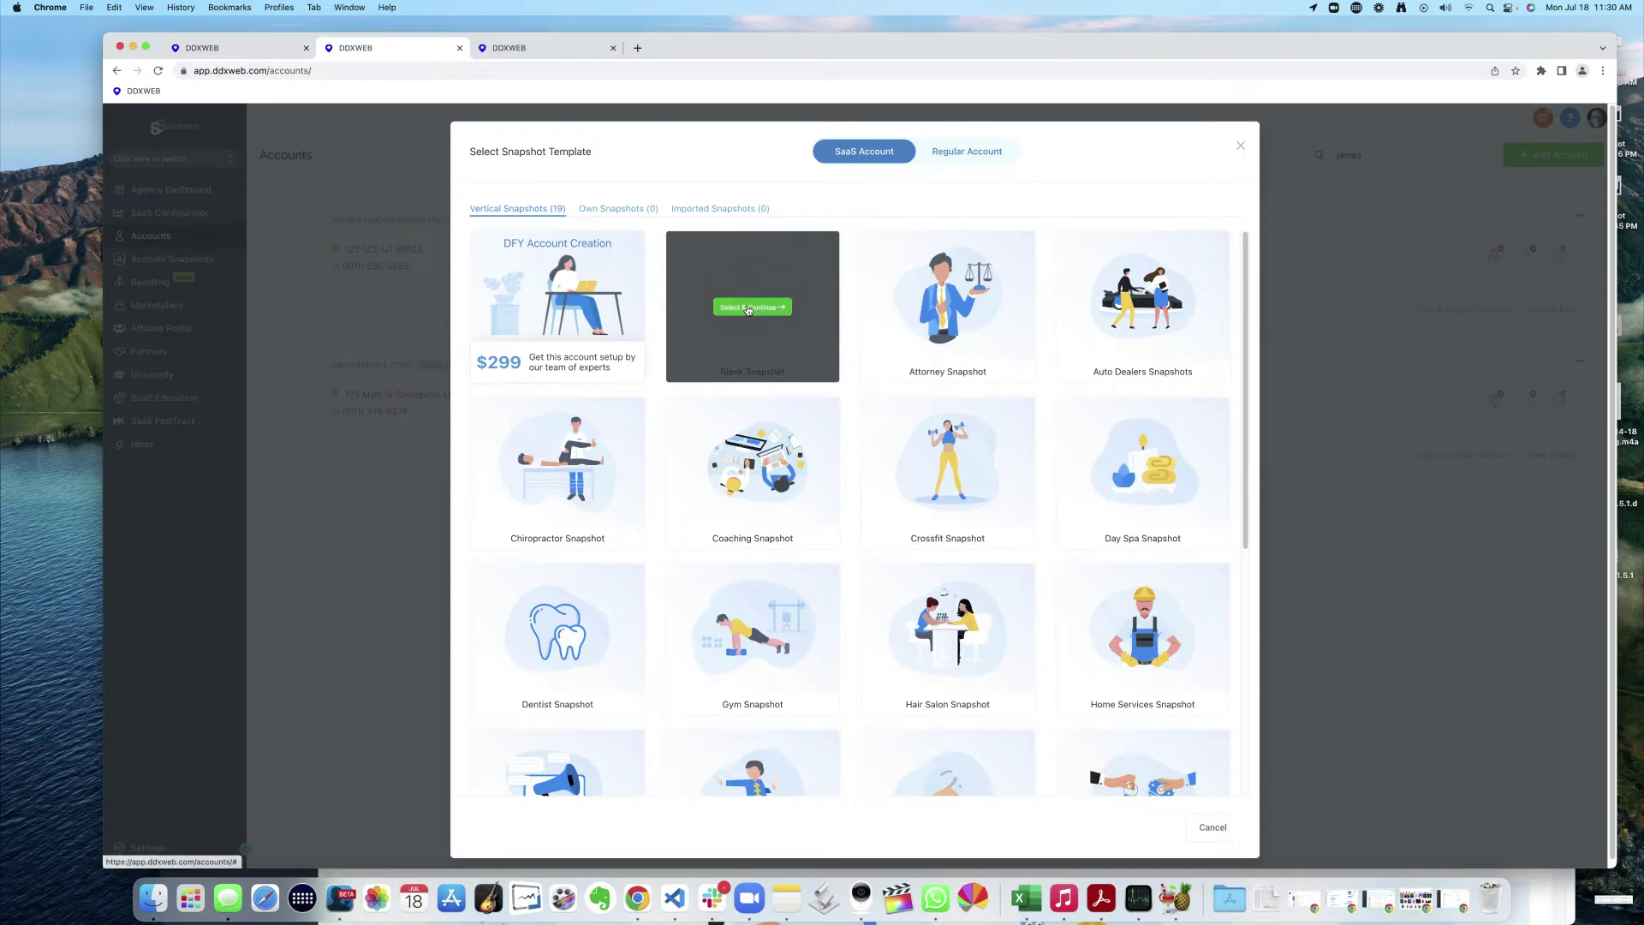
left_click(749, 308)
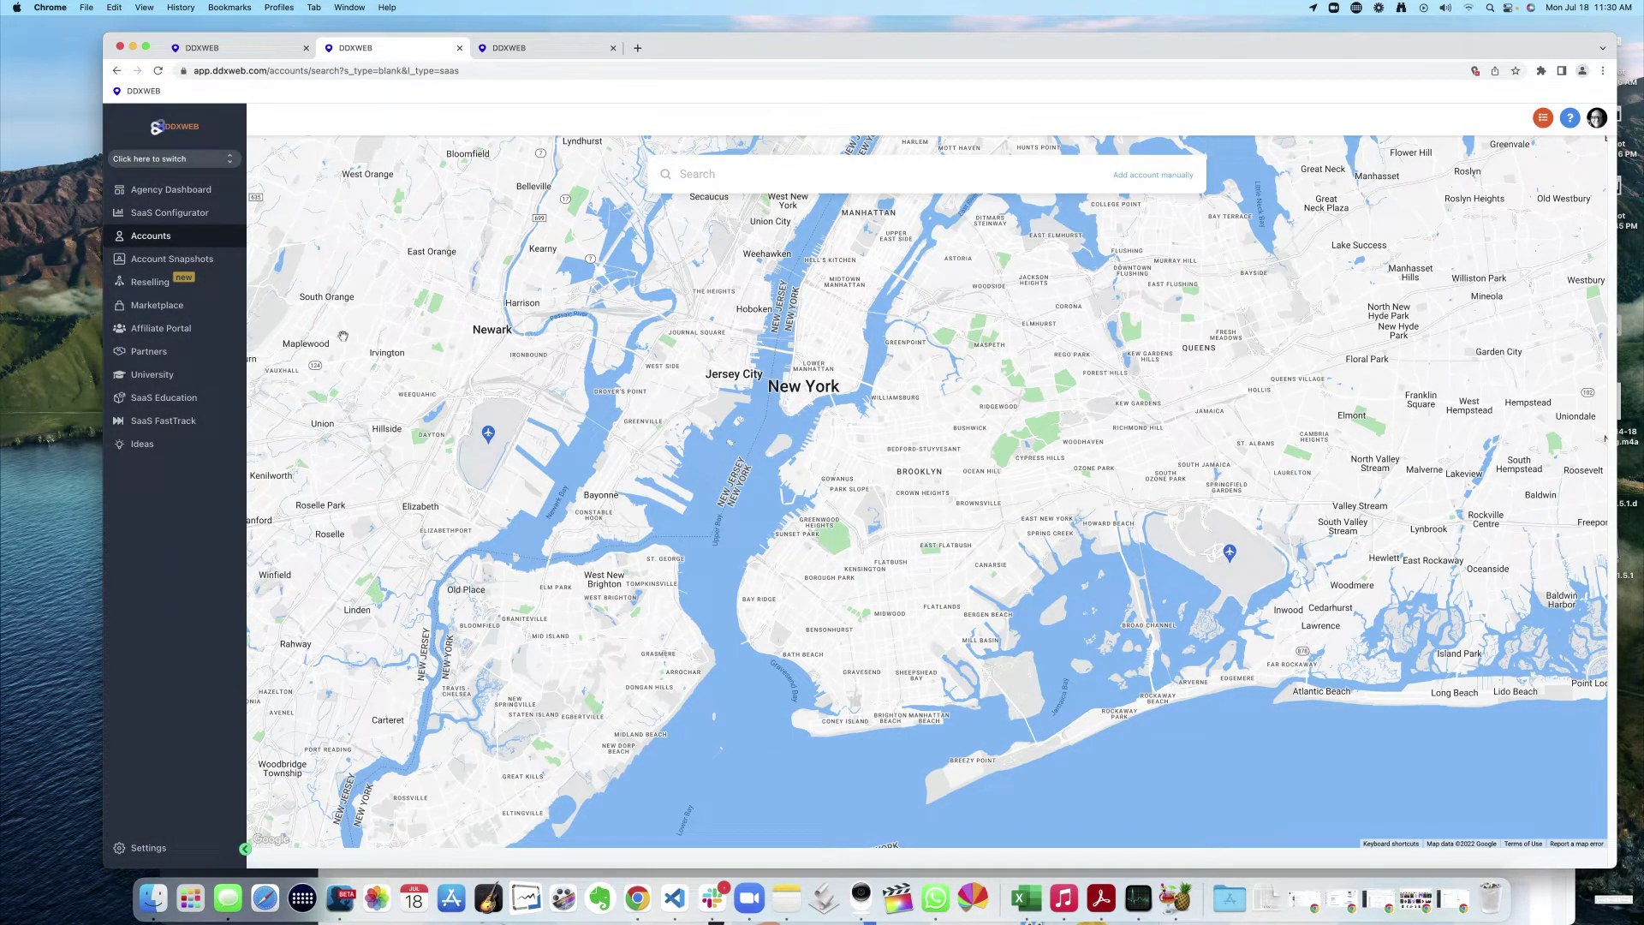
left_click(156, 242)
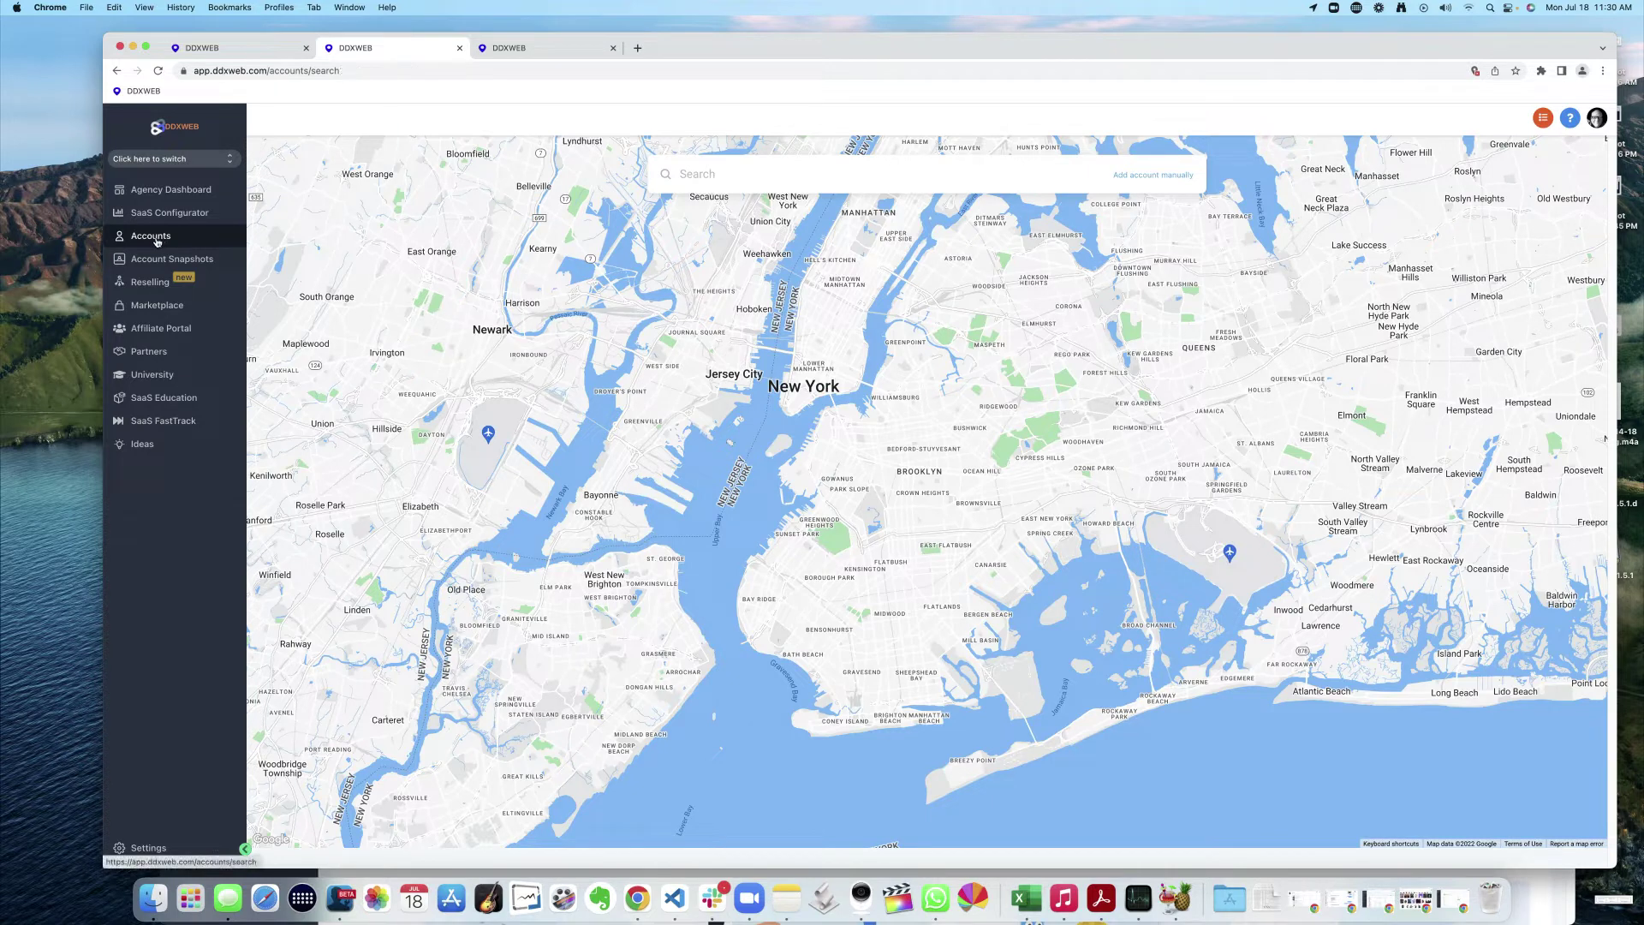
left_click(149, 256)
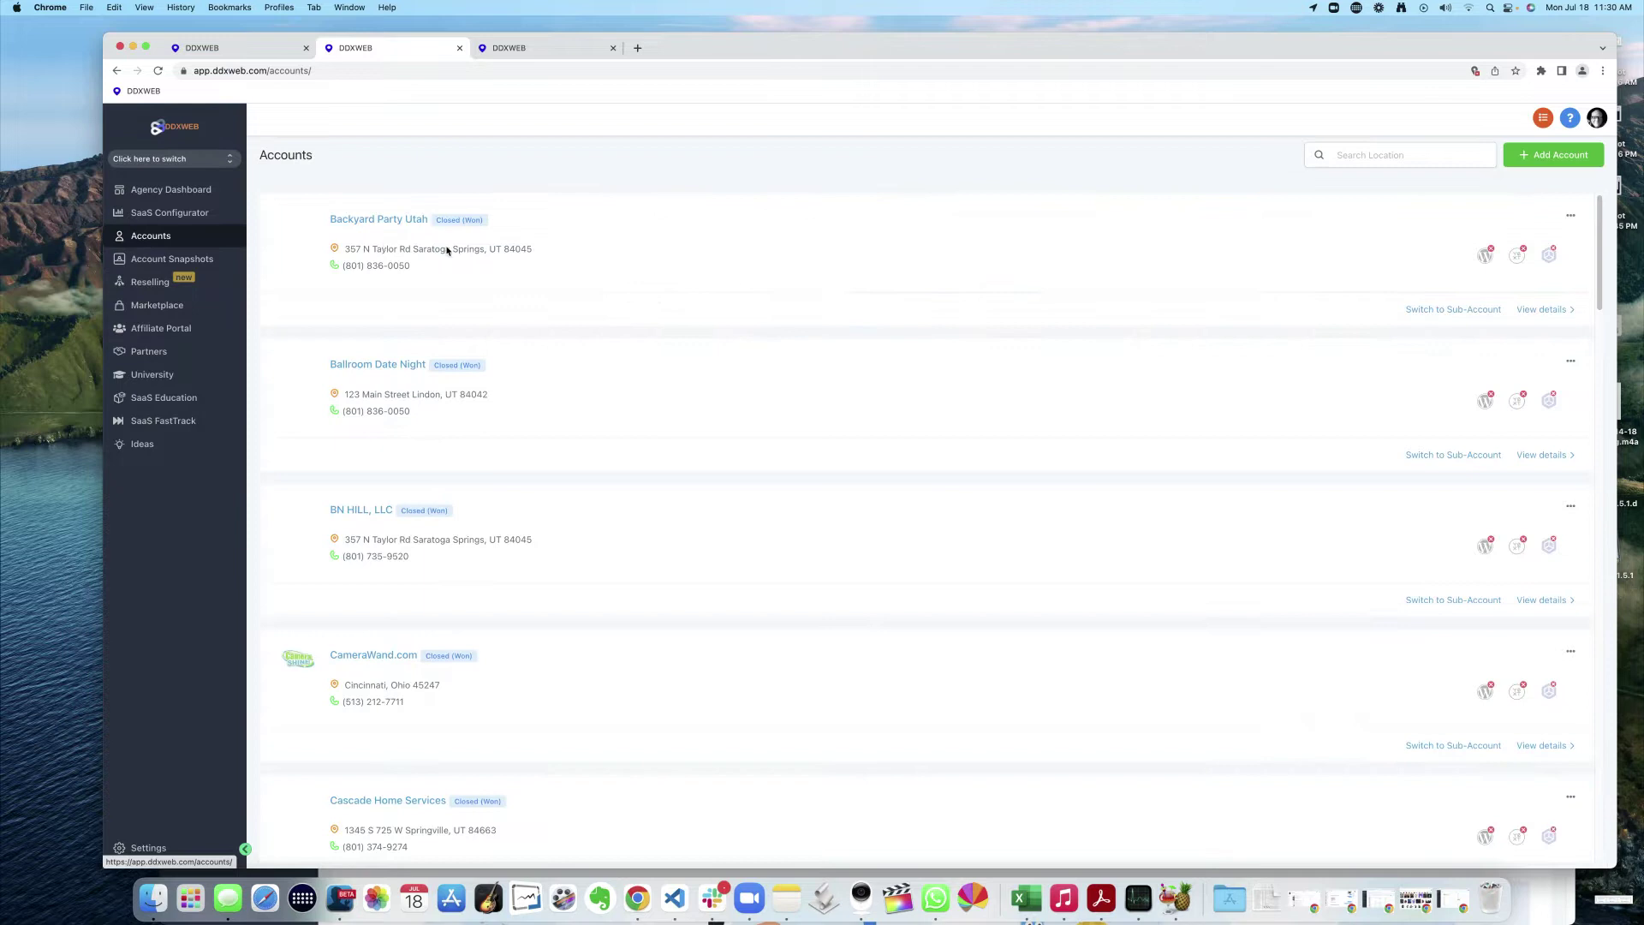
- Filter the agency accounts list by 'work' and go to the snapshot settings tab
left_click(1401, 156)
type("work")
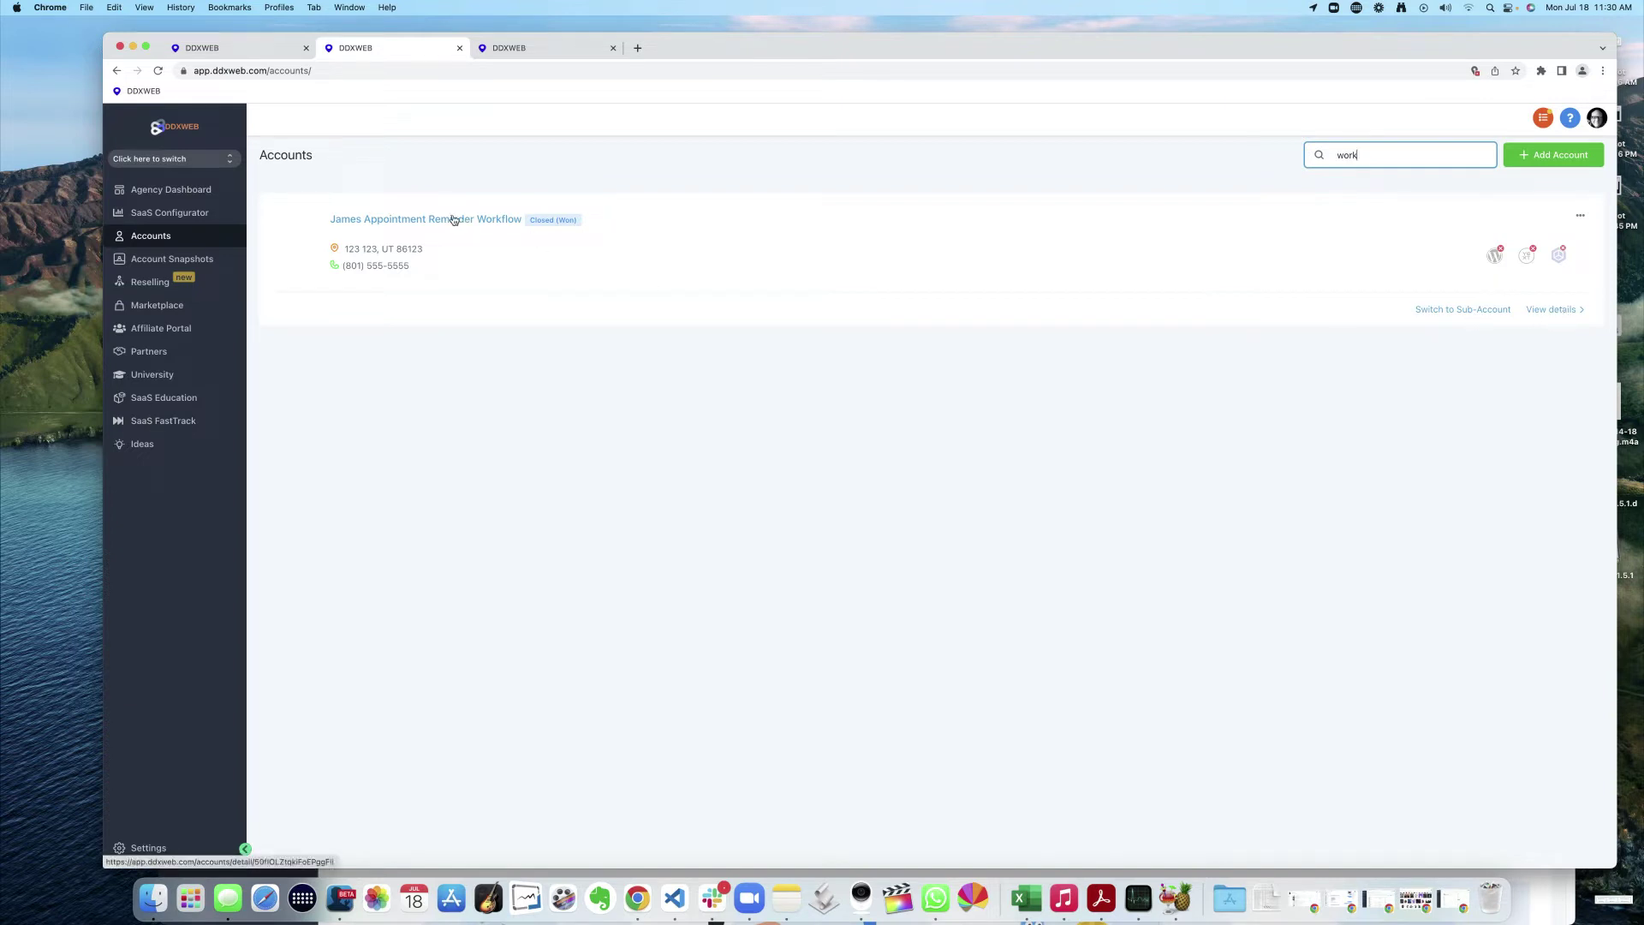
left_click(548, 49)
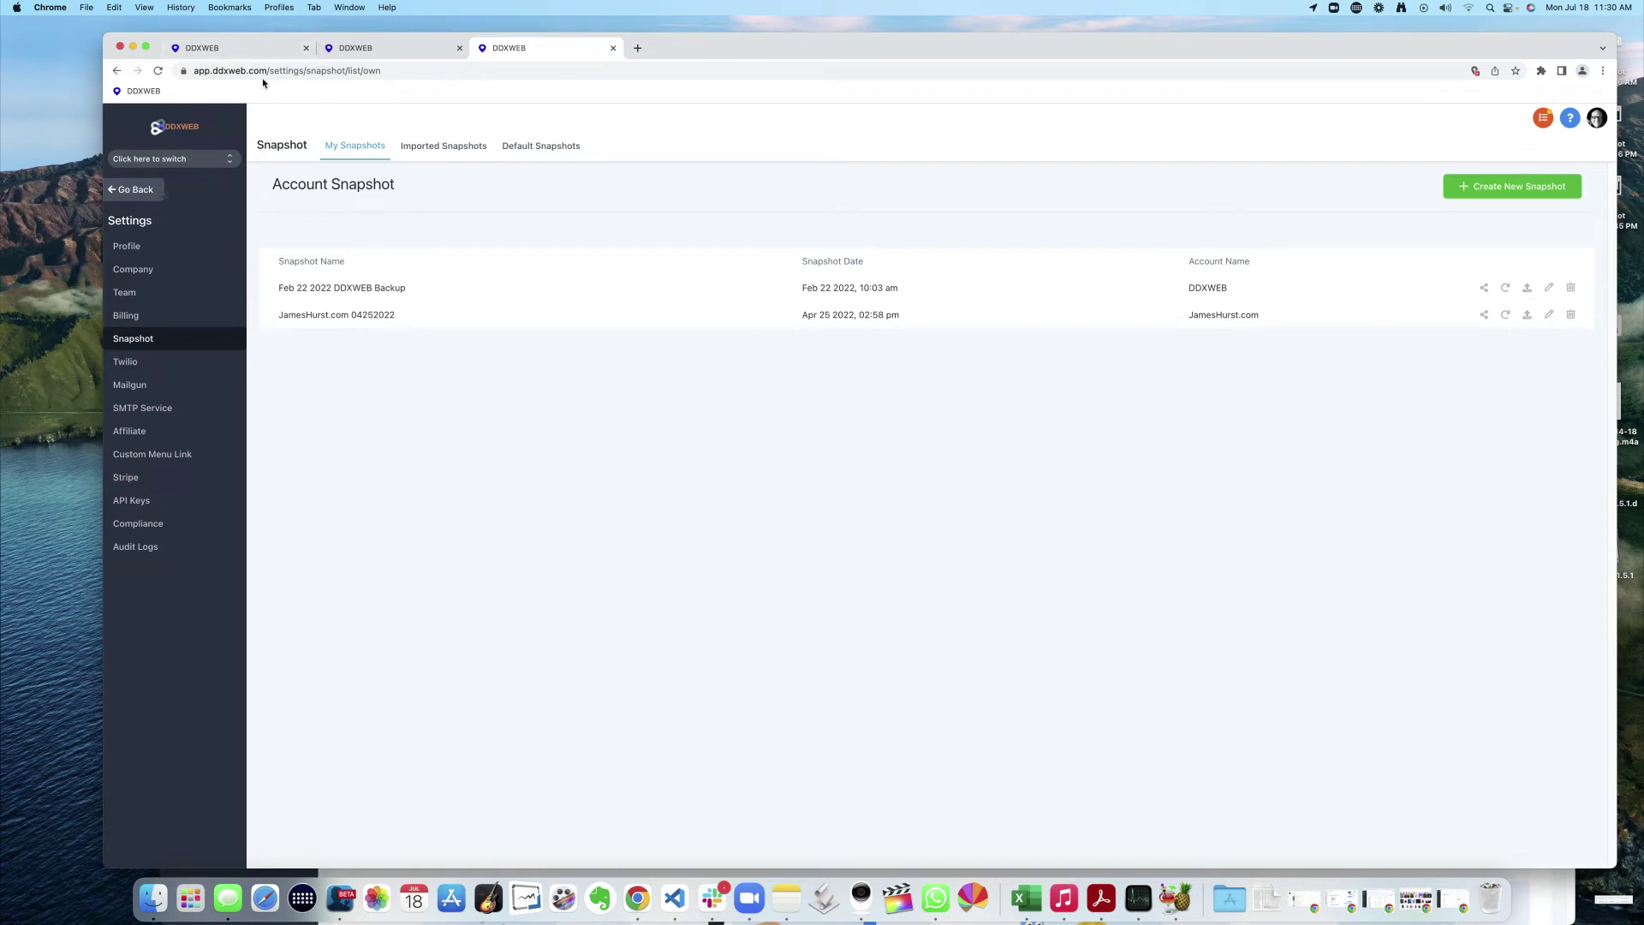
- Create and save a snapshot named 'todays latest snapshot' from the source sub-account
left_click(240, 49)
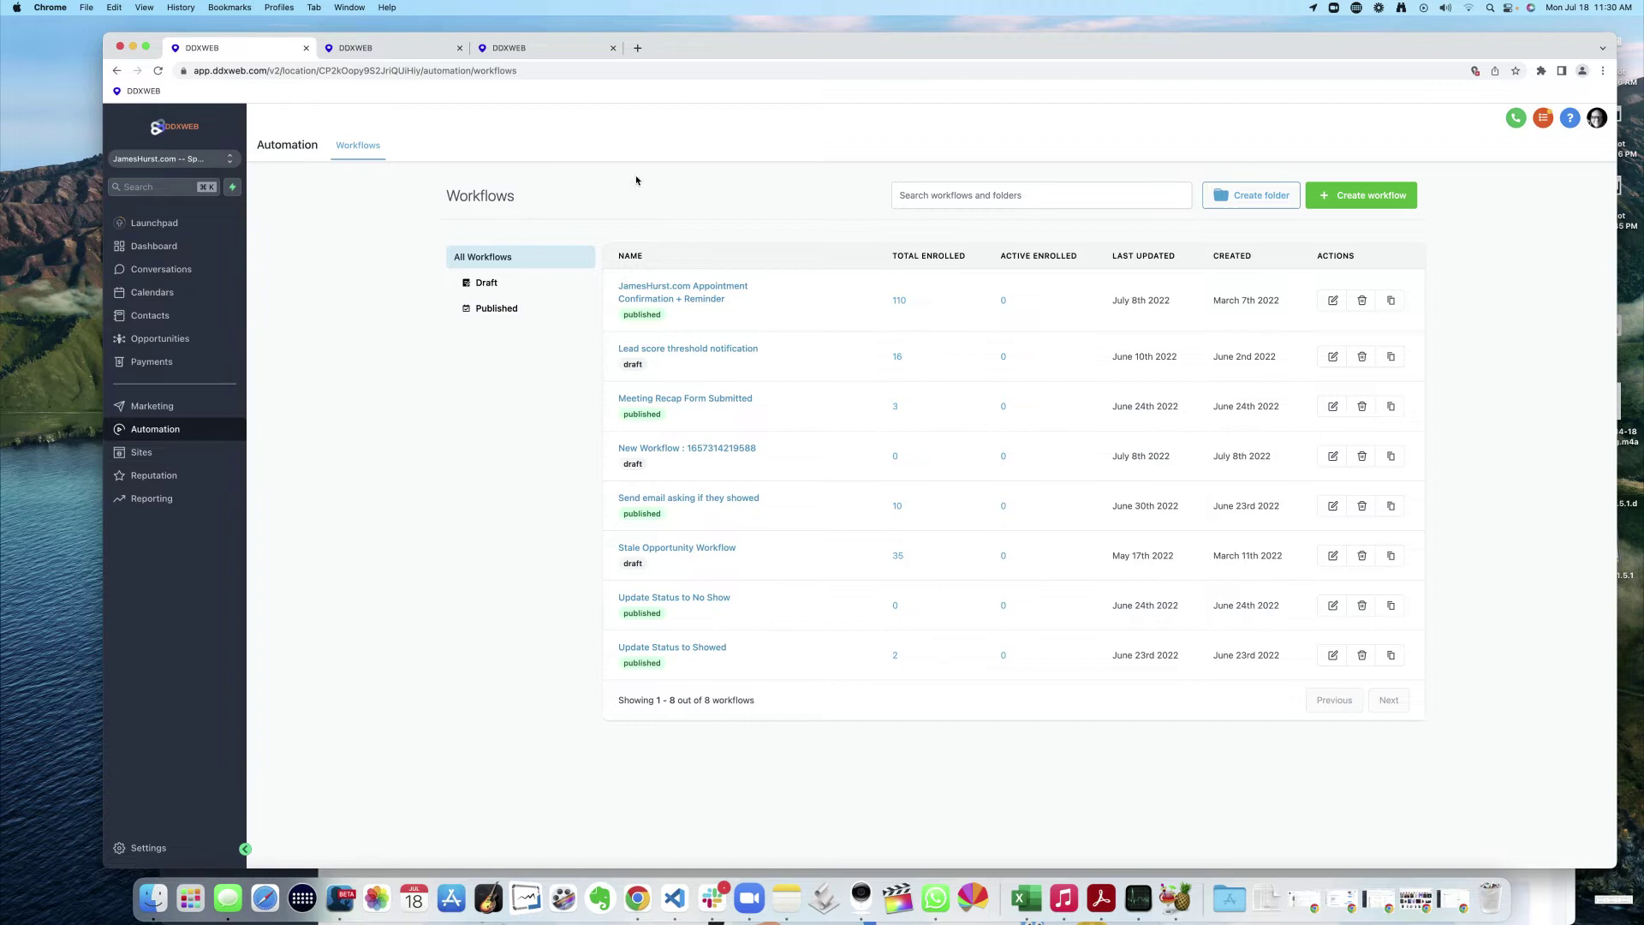
left_click(537, 55)
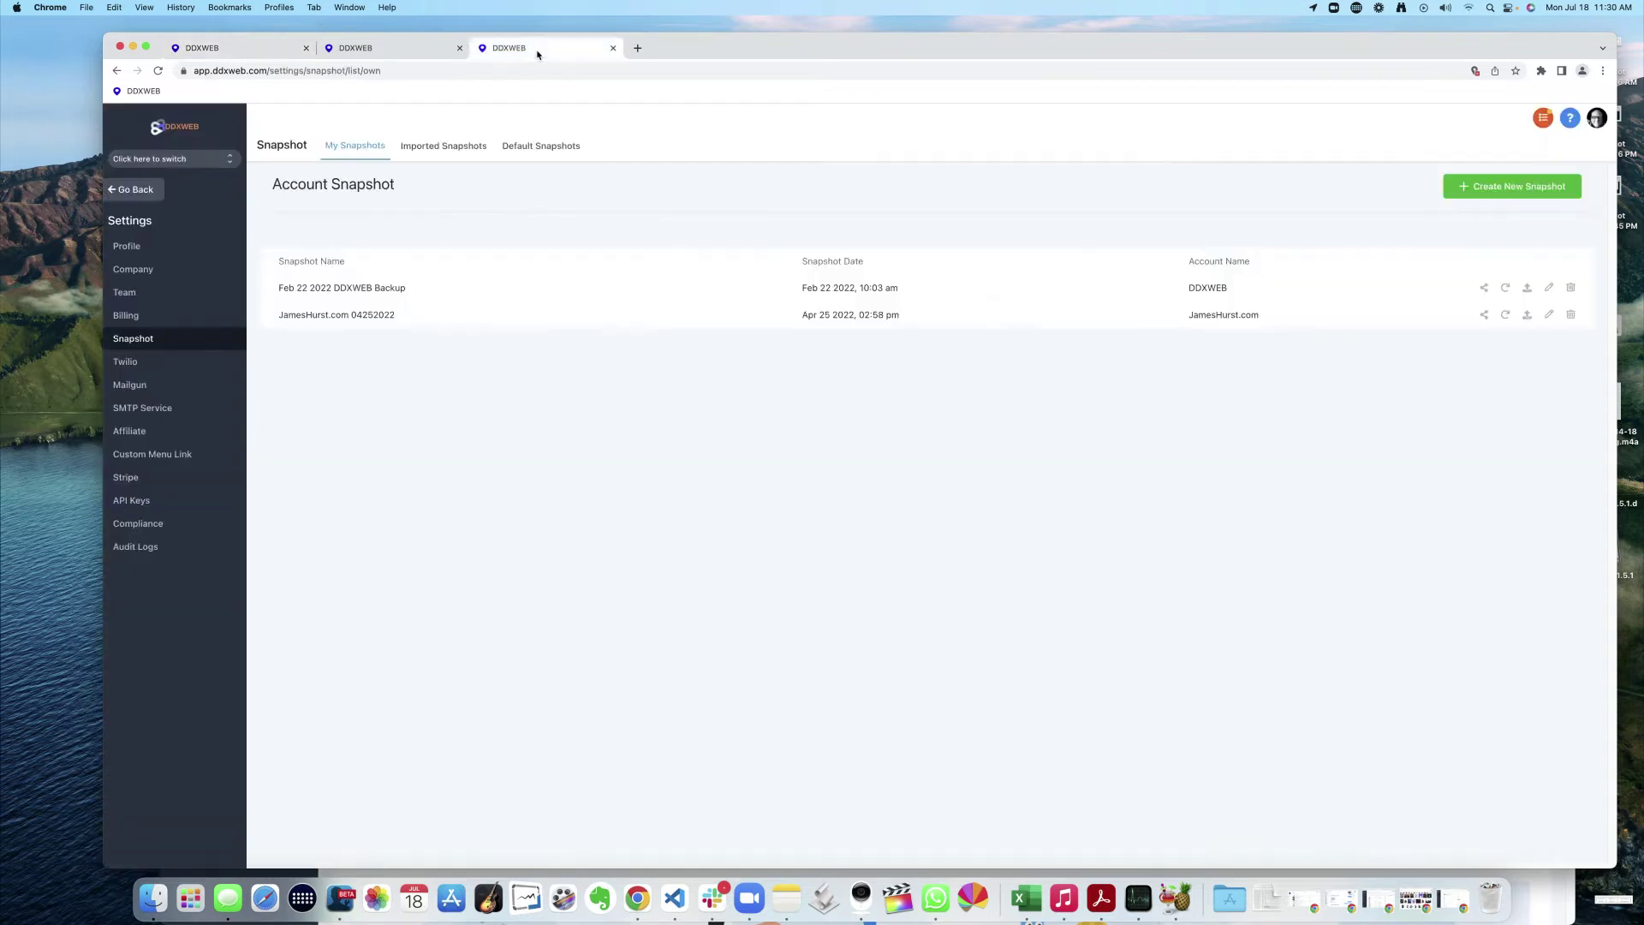
left_click(1490, 188)
left_click(749, 217)
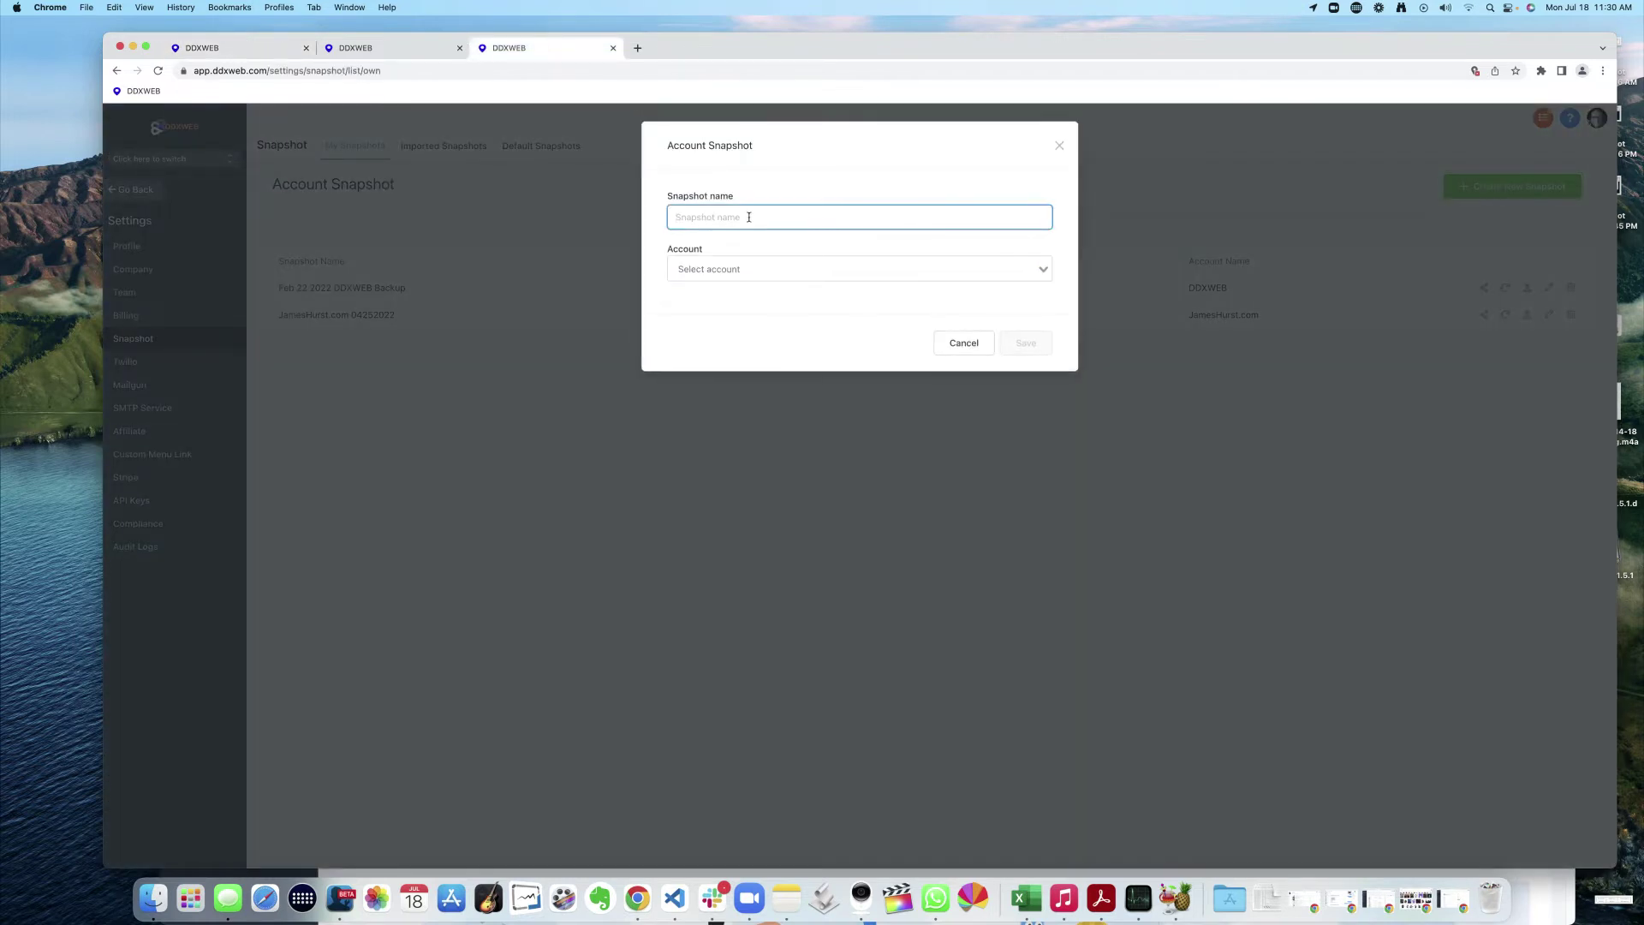
type("today")
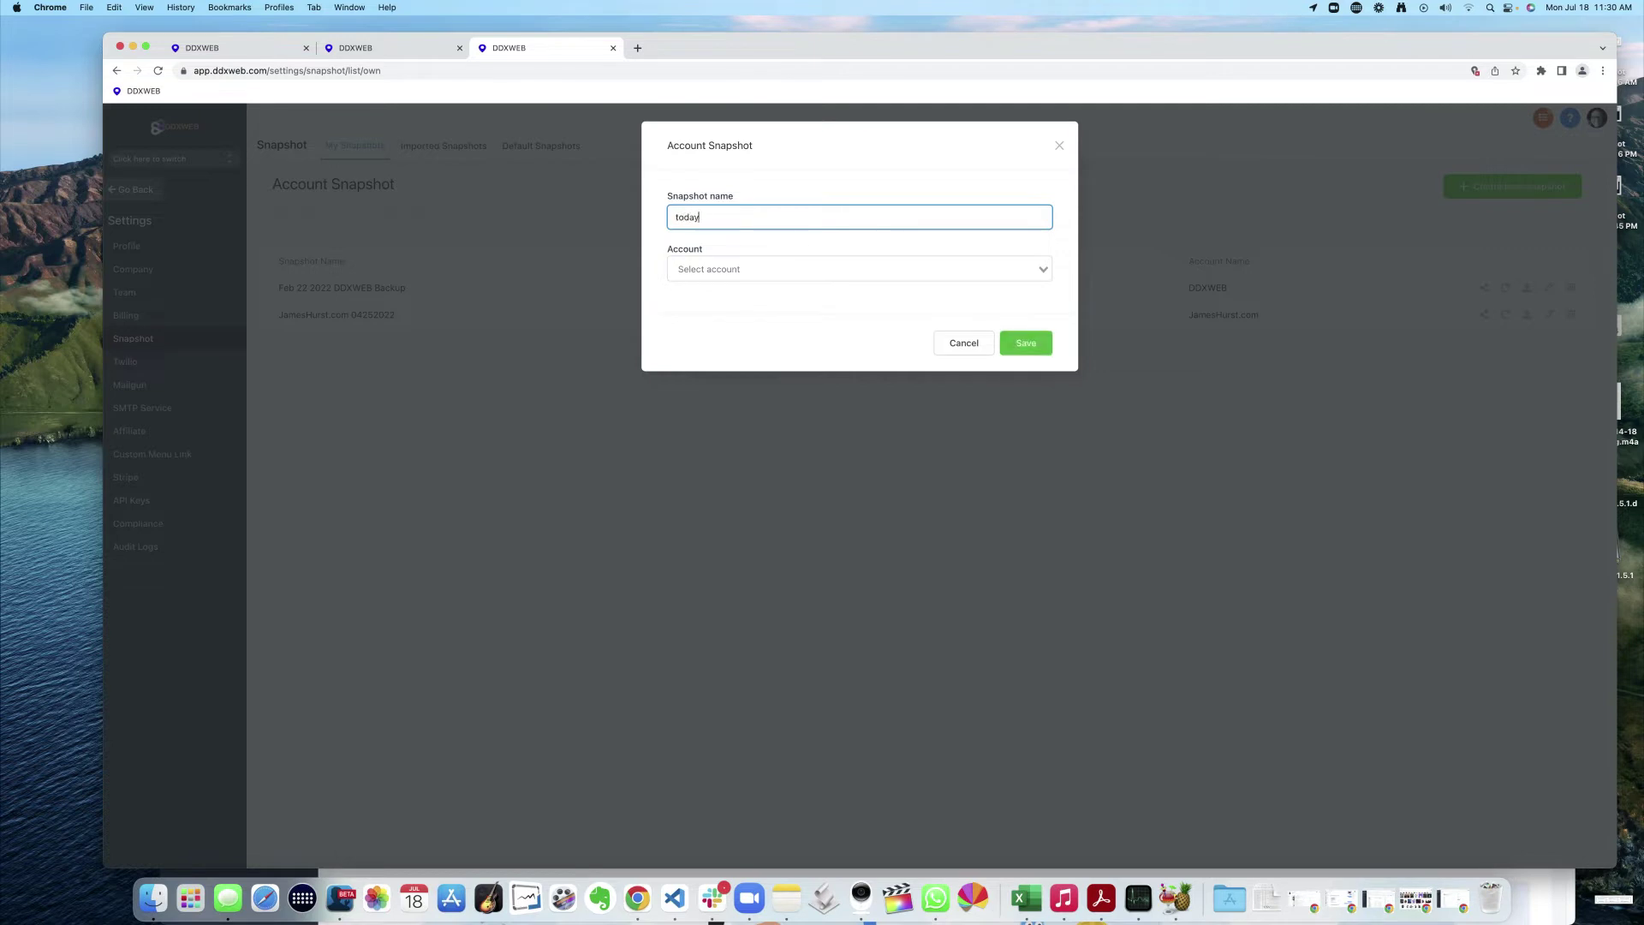
type("s latest snapshot")
left_click(745, 269)
type("james")
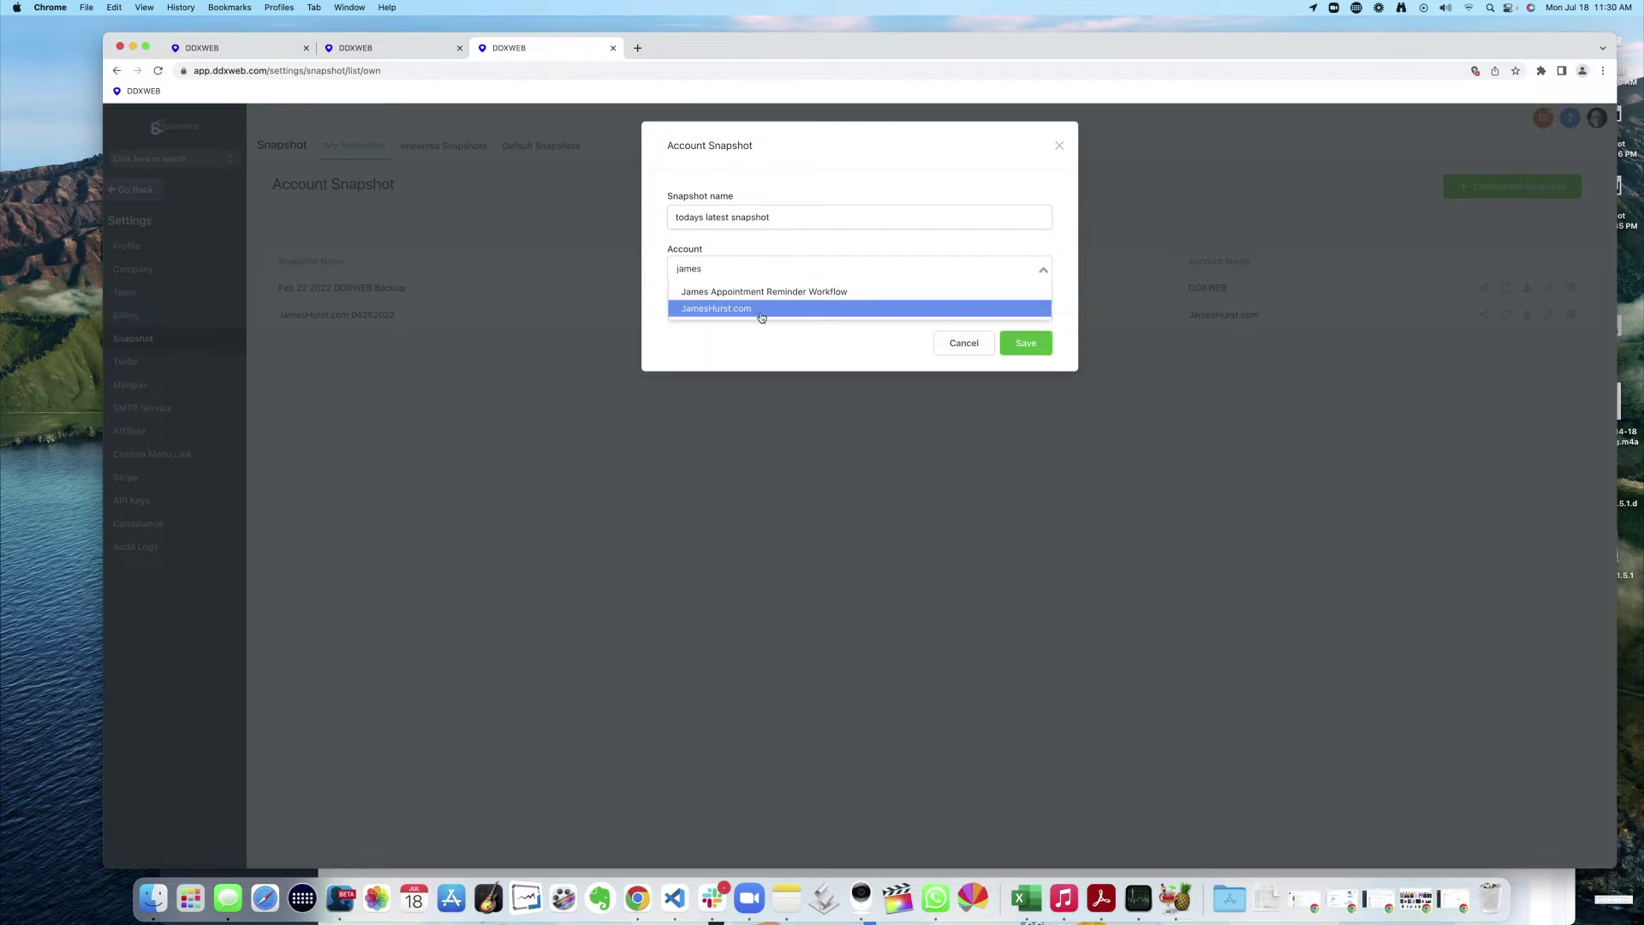
left_click(761, 310)
left_click(1026, 343)
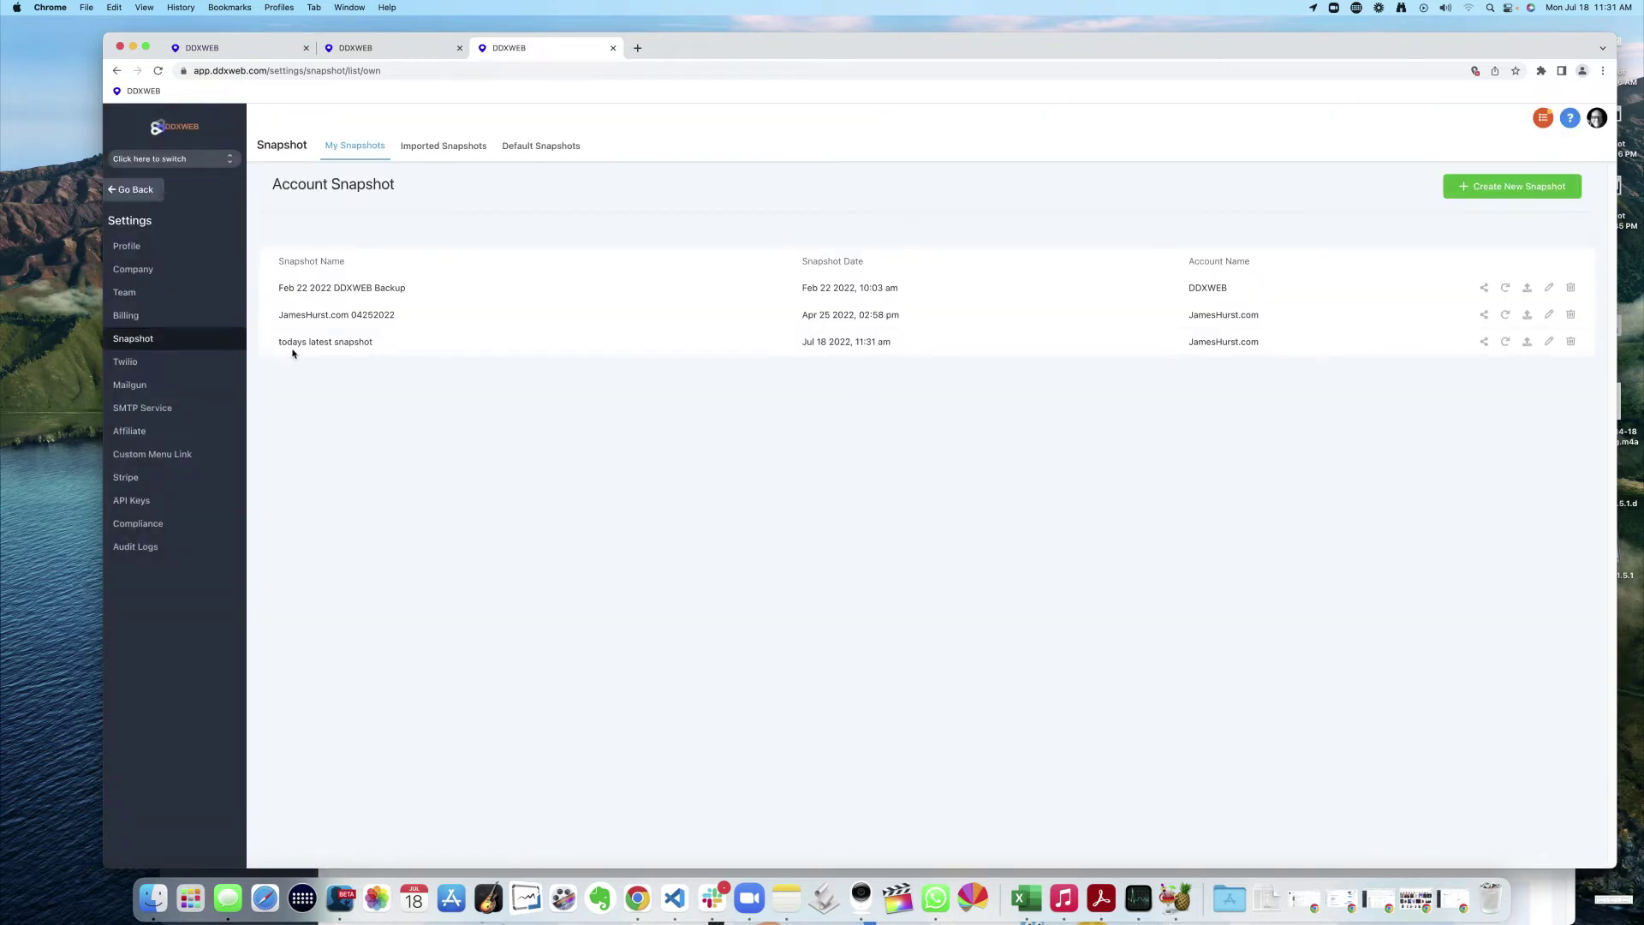
- Open the appointment-reminder workflow account's details from the filtered accounts tab
left_click_drag(278, 342, 452, 392)
left_click(452, 392)
left_click(406, 54)
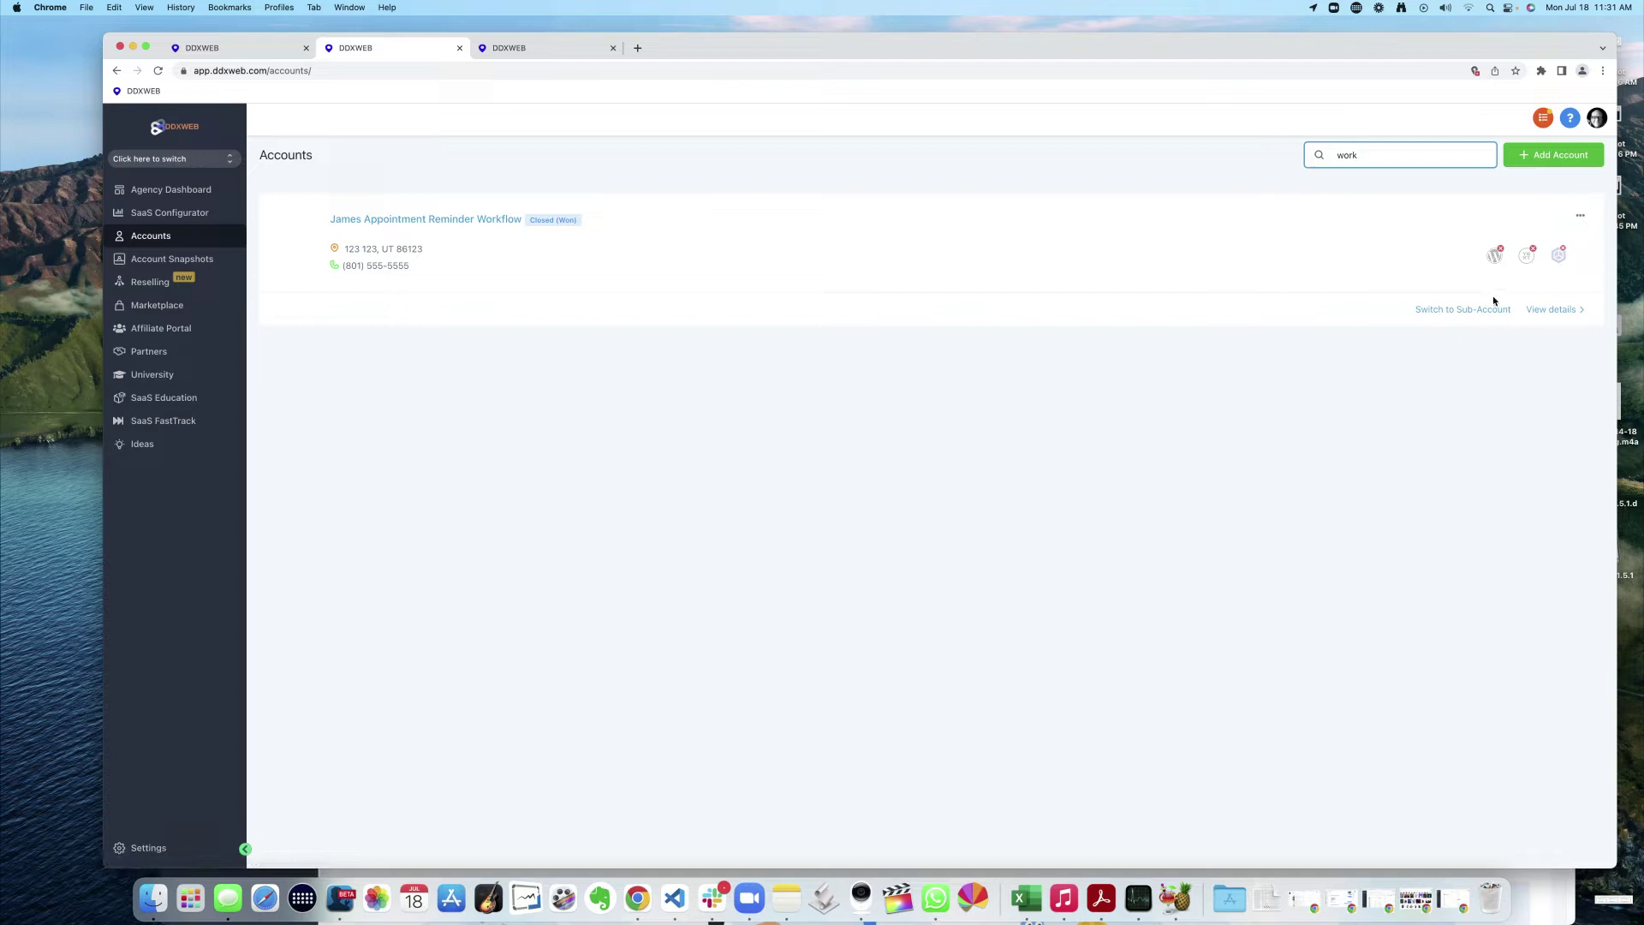
left_click(1570, 316)
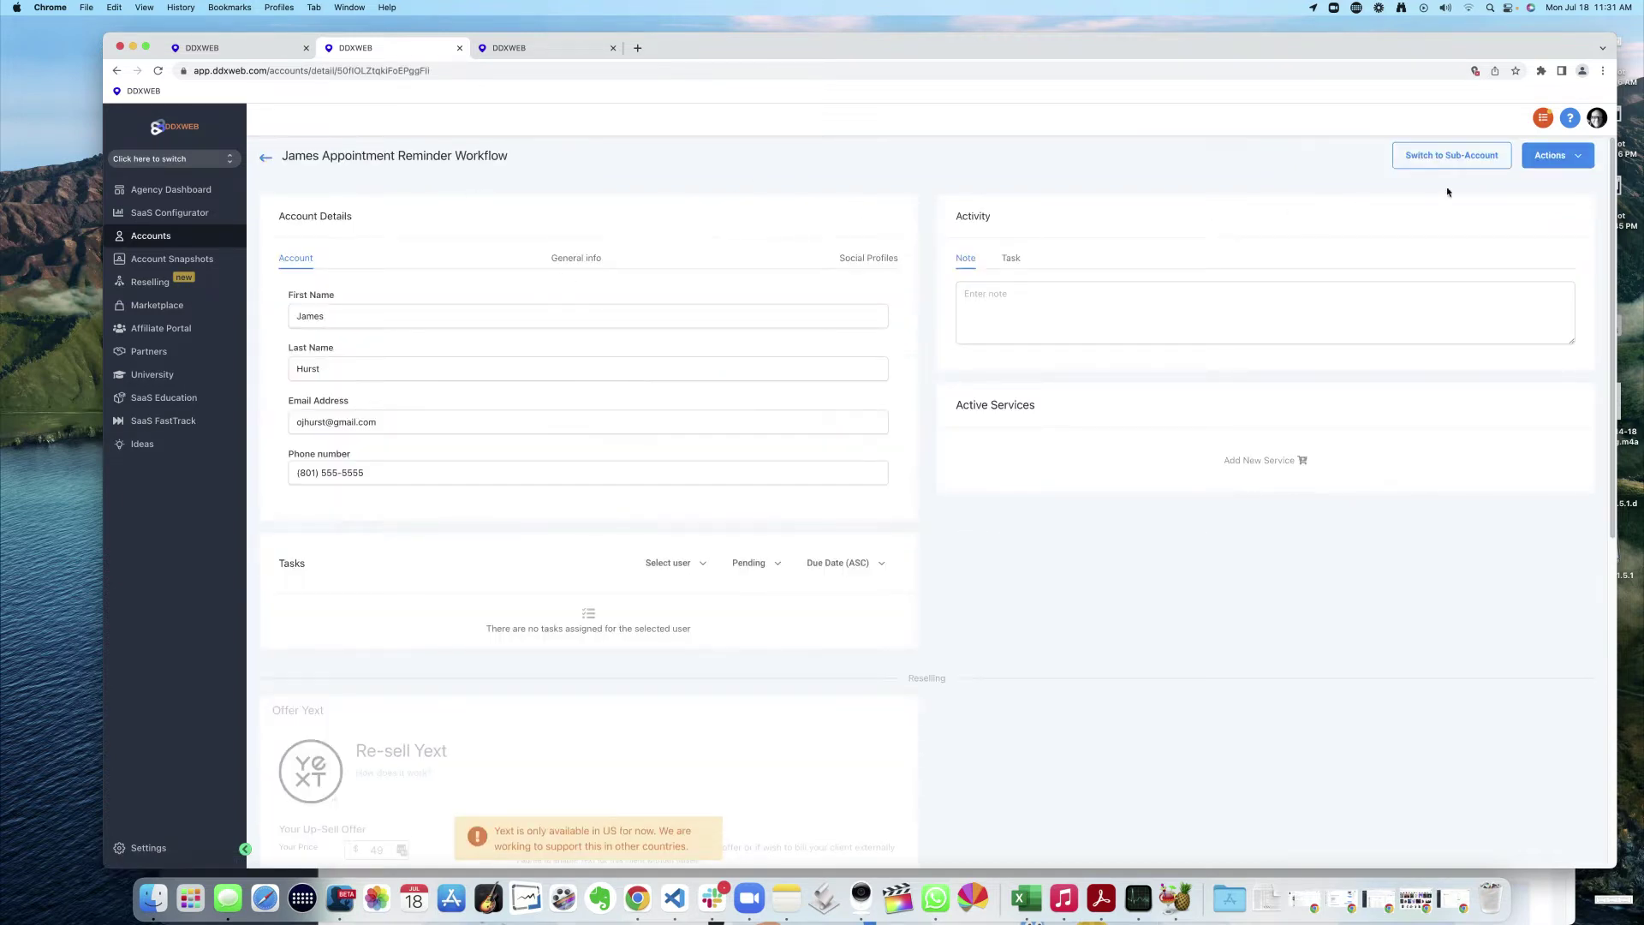
- Load 'todays latest snapshot' into the account and proceed to asset selection
left_click(1552, 155)
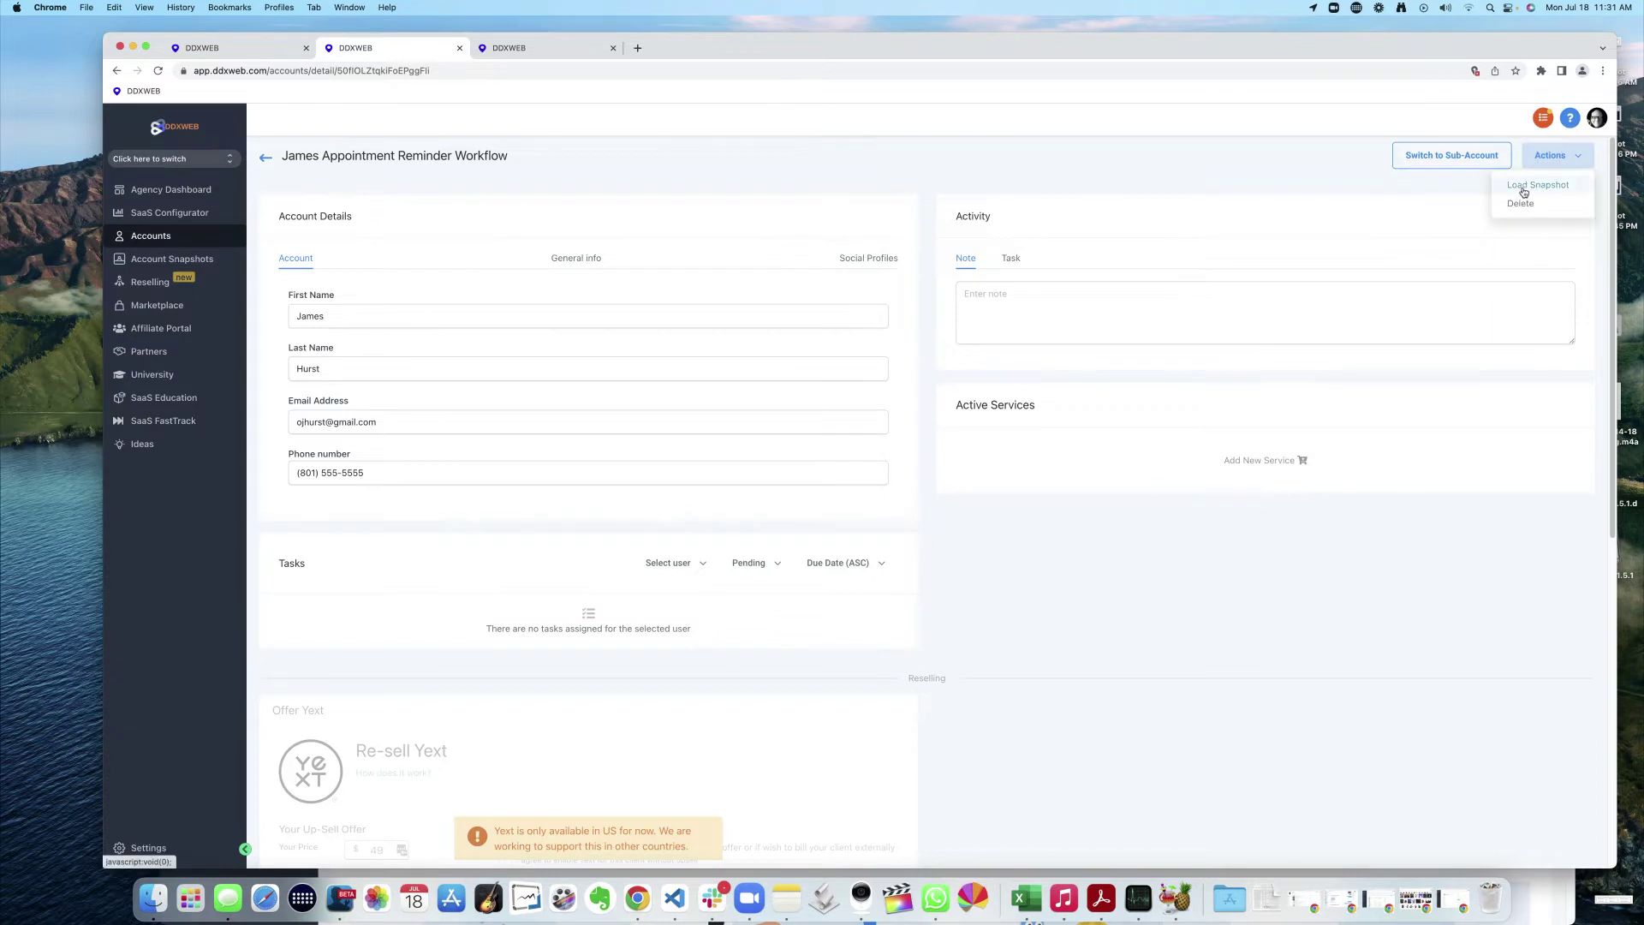
left_click(1523, 190)
left_click(781, 321)
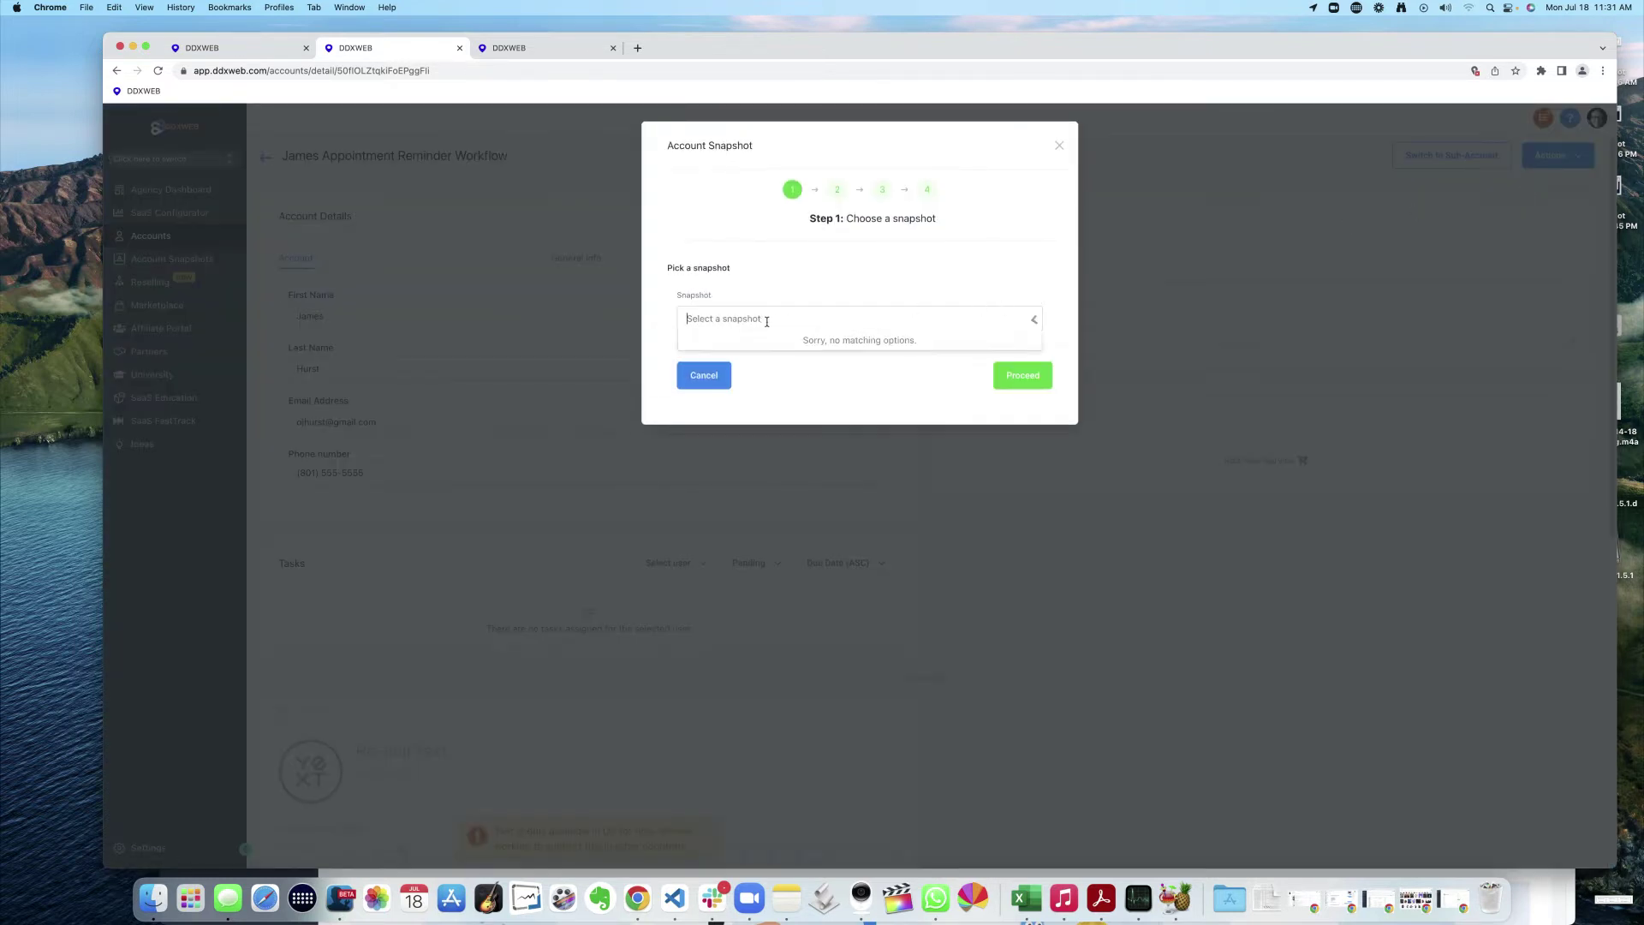
type("today")
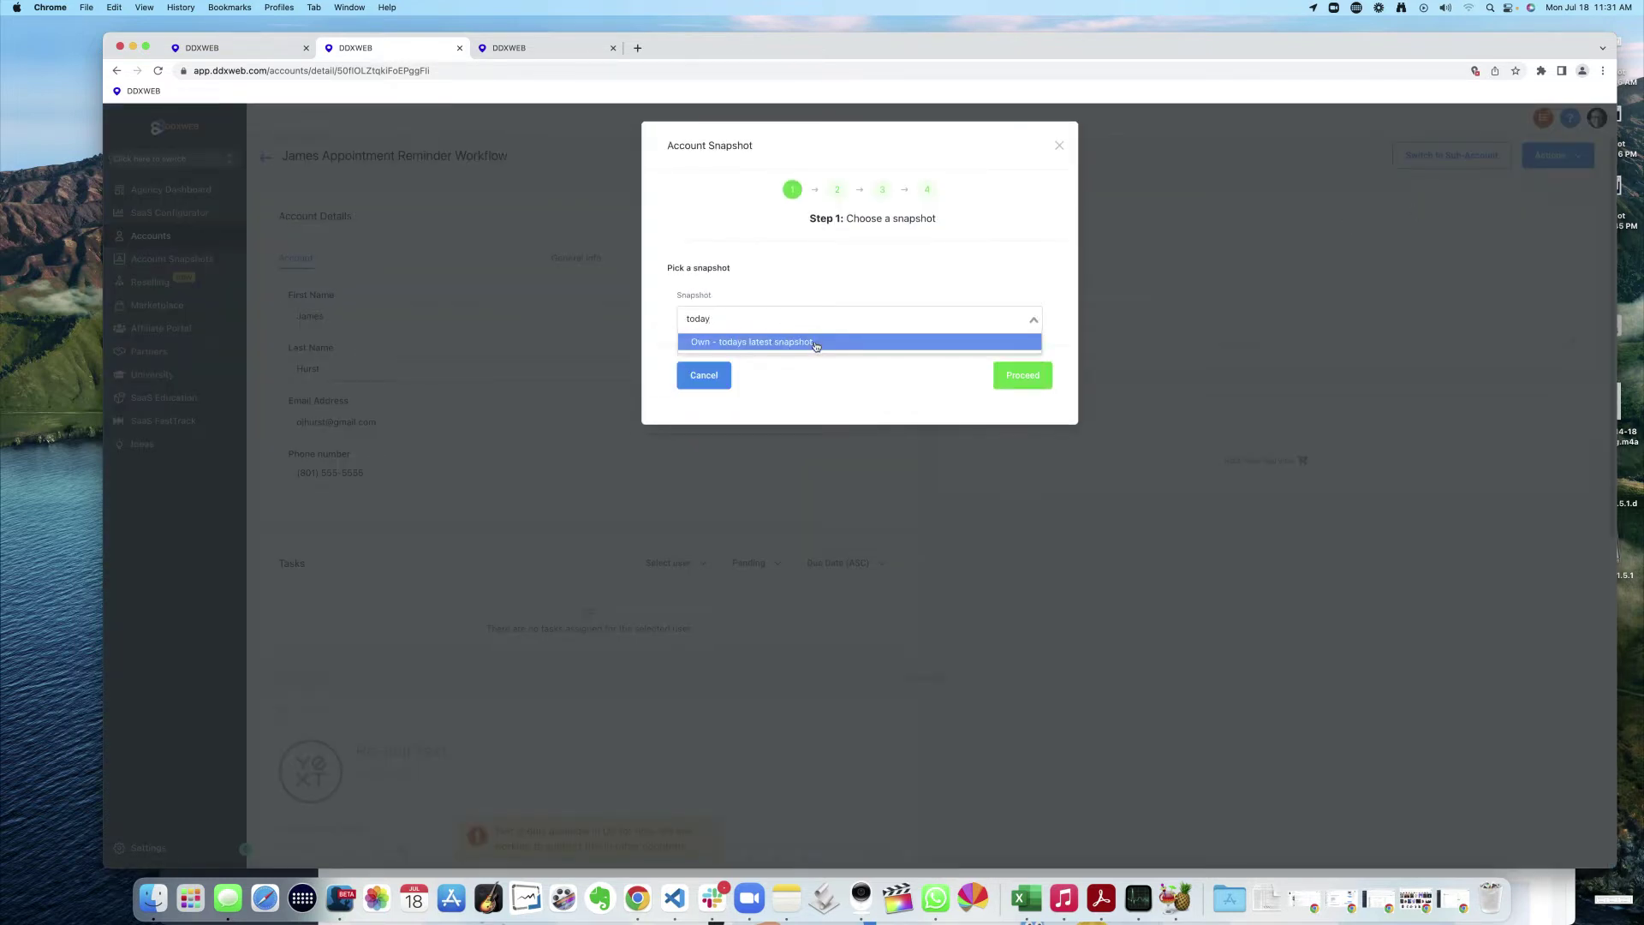
left_click(774, 346)
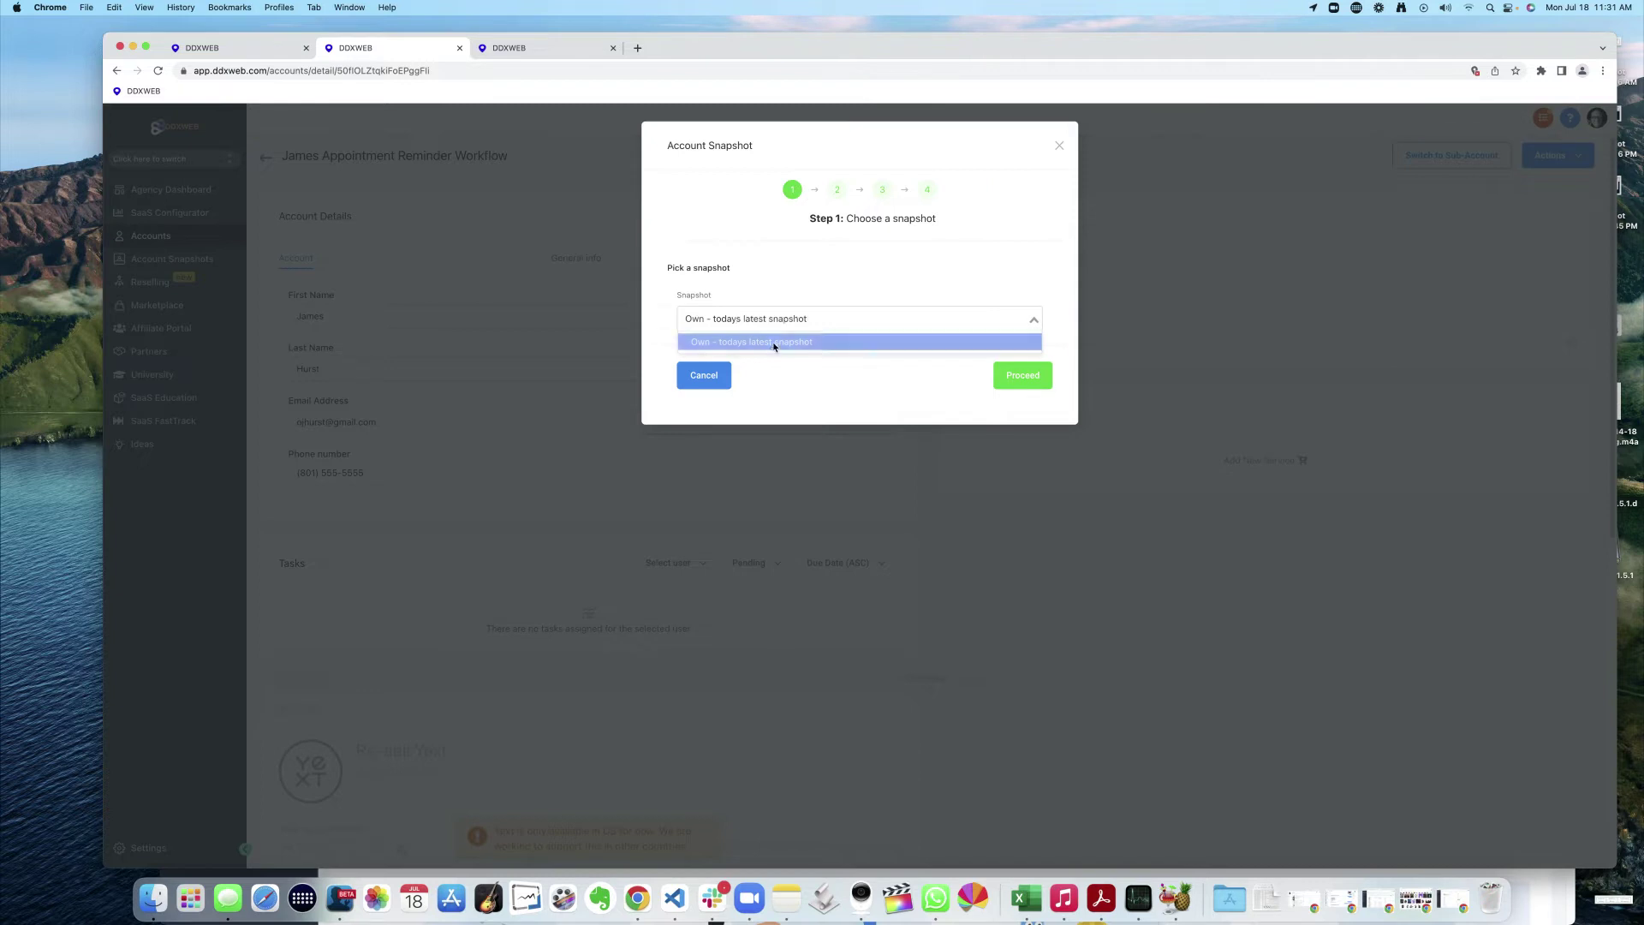
left_click(1037, 381)
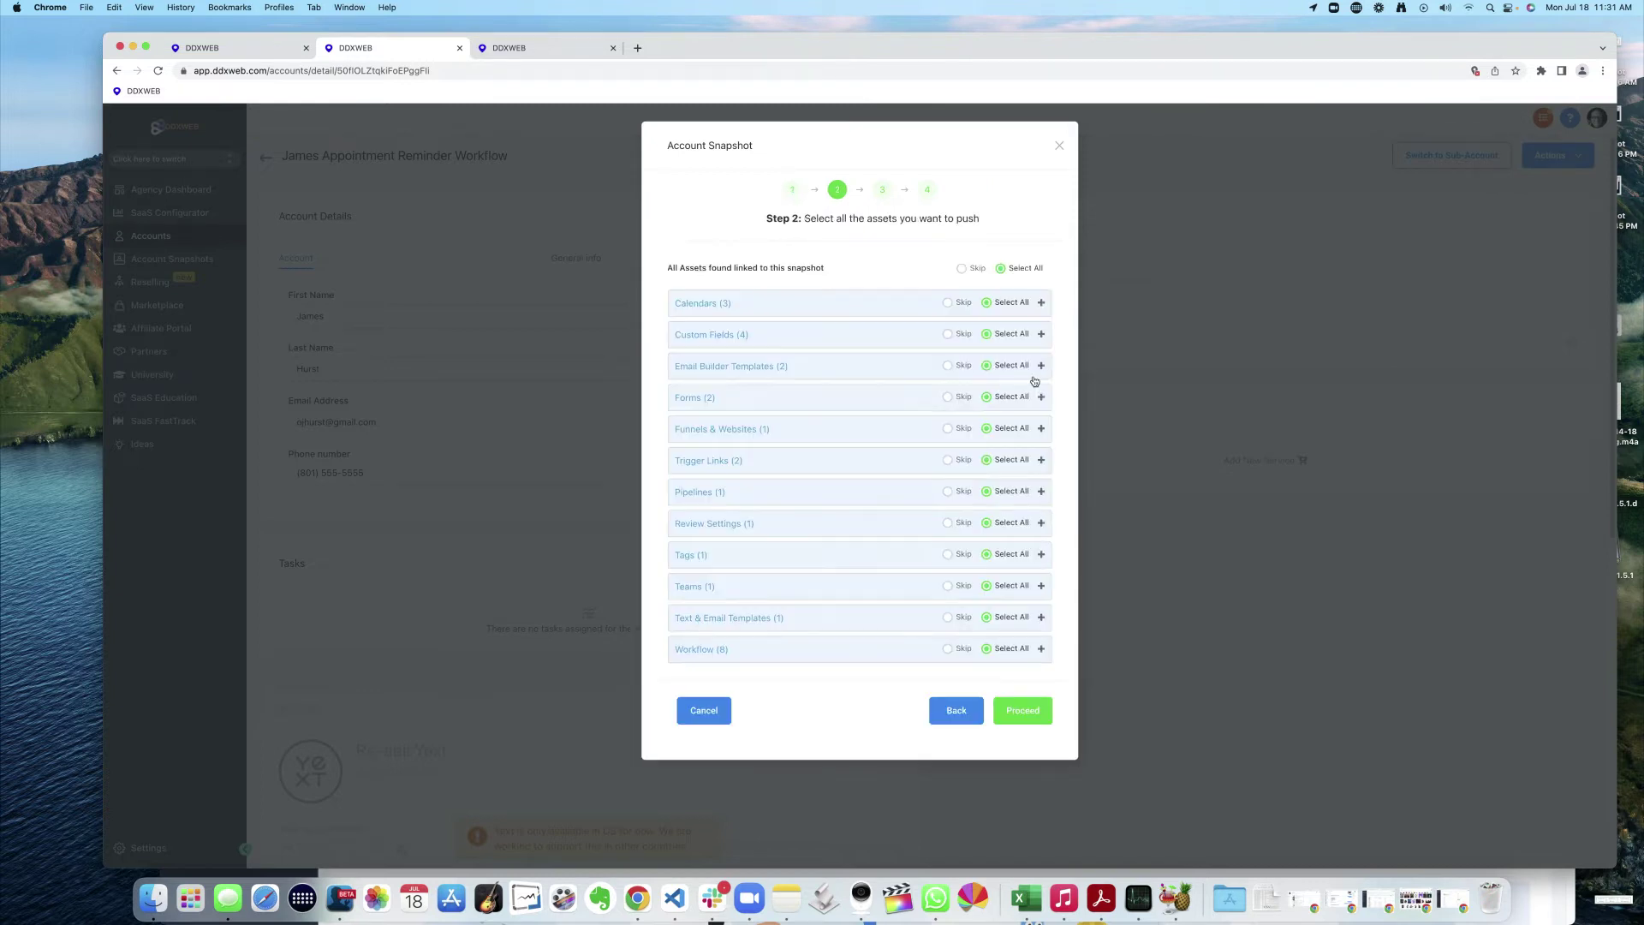
- Push only the appointment confirmation and reminder workflow, pass the conflict check, and confirm
left_click(962, 268)
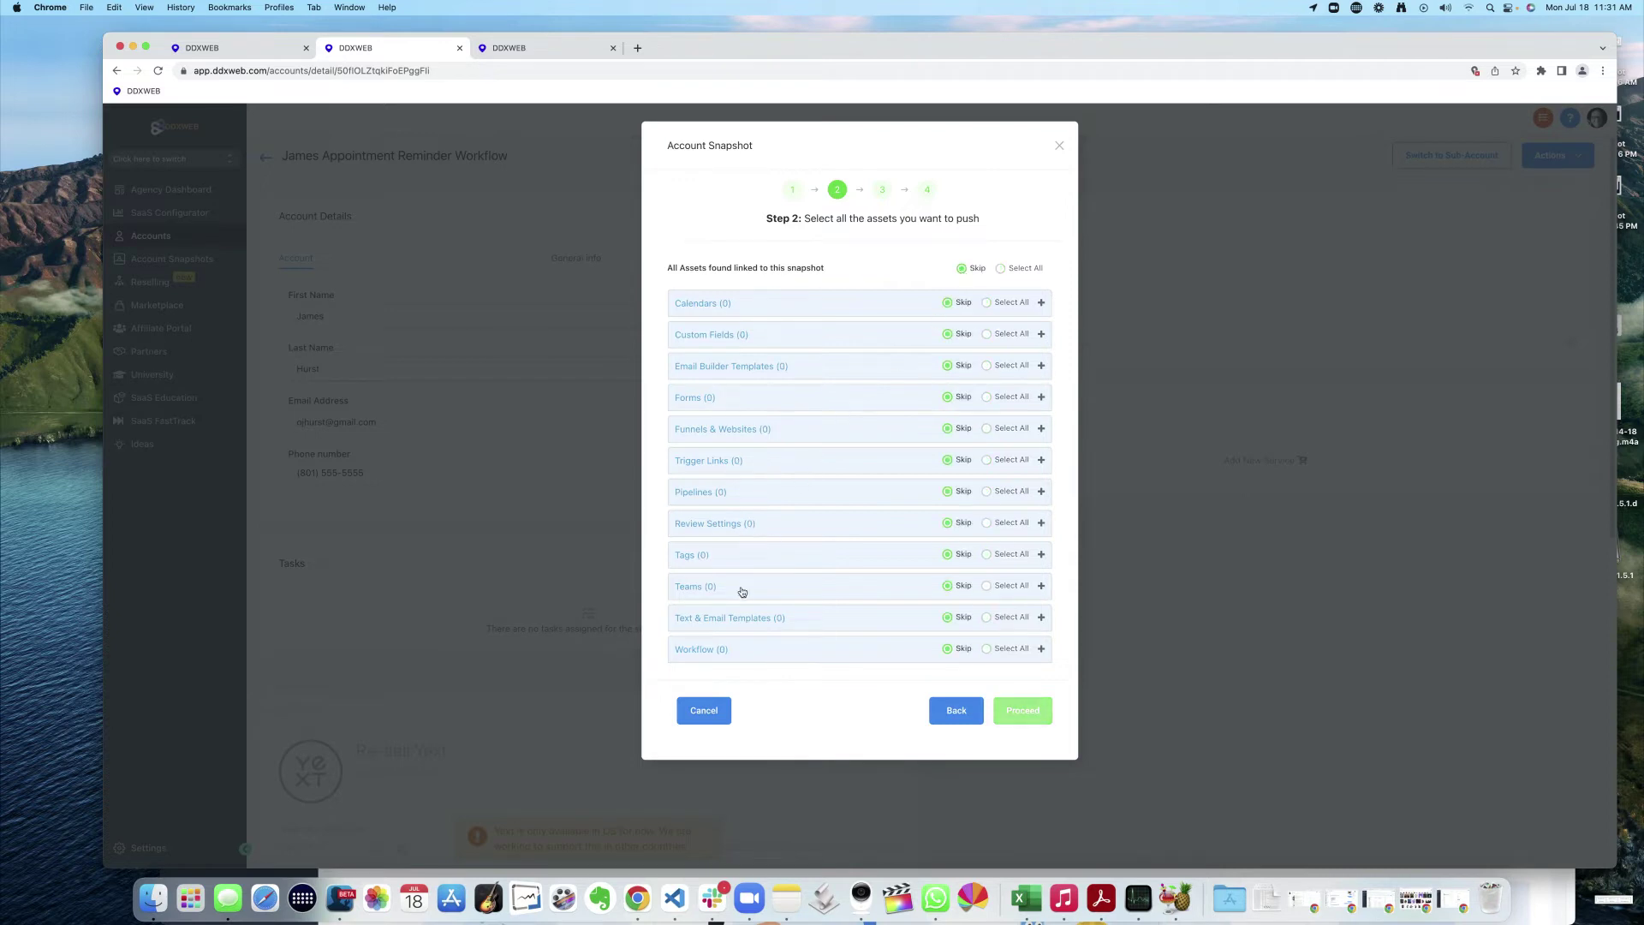
left_click(1040, 649)
scroll(905, 543, "down", 3)
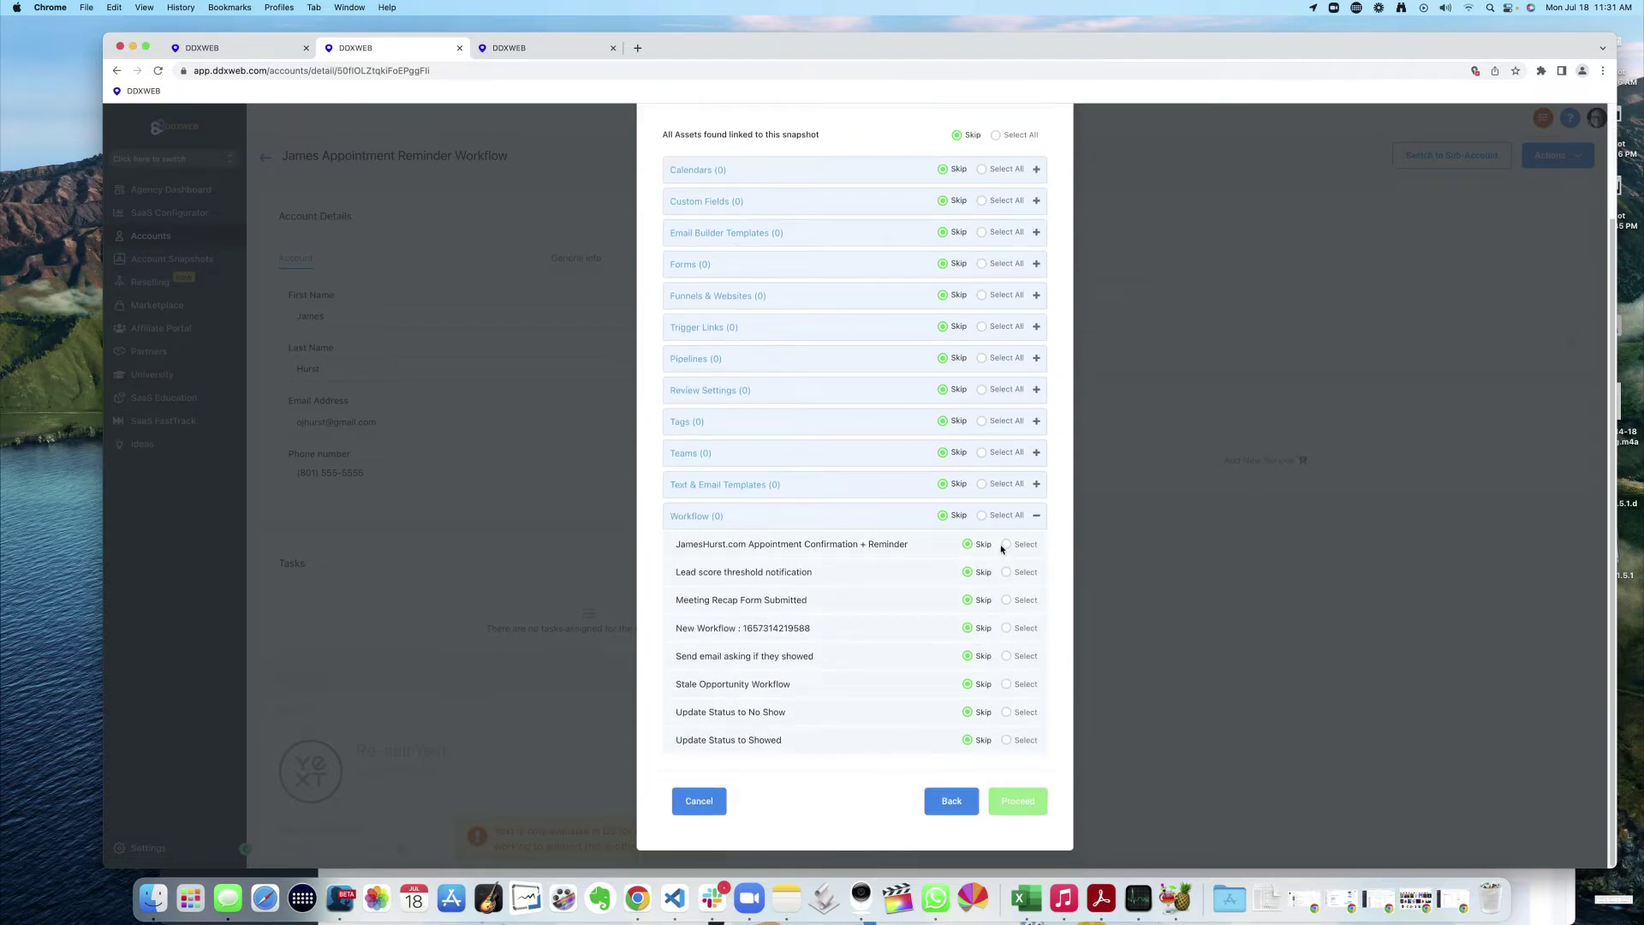
left_click(1007, 545)
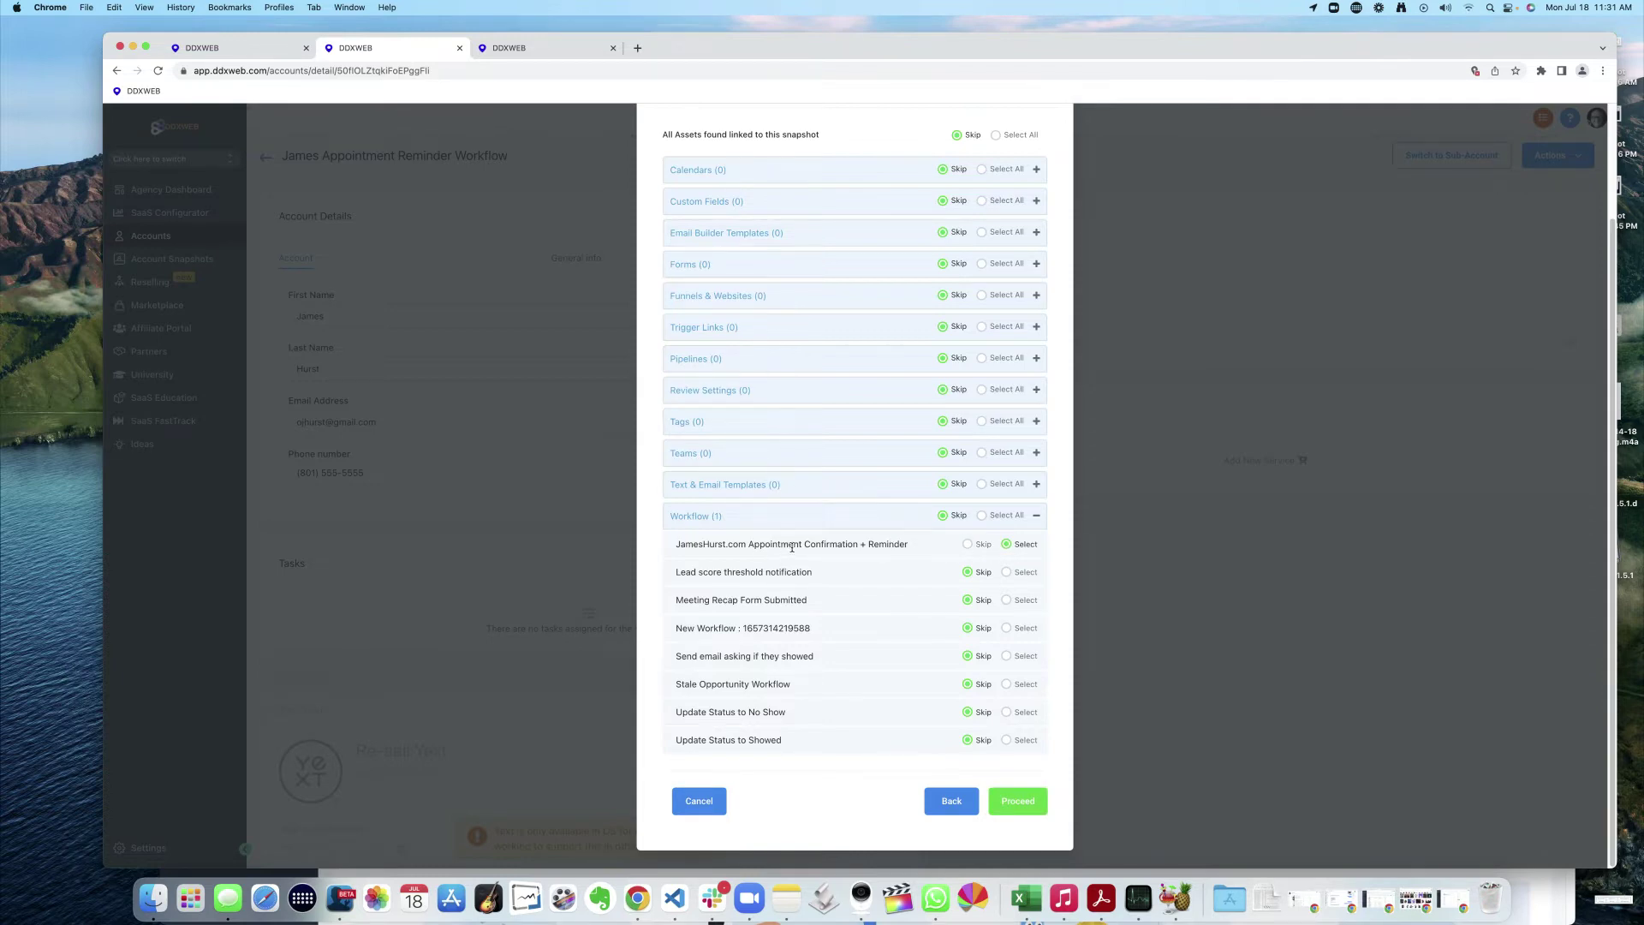
left_click(1012, 798)
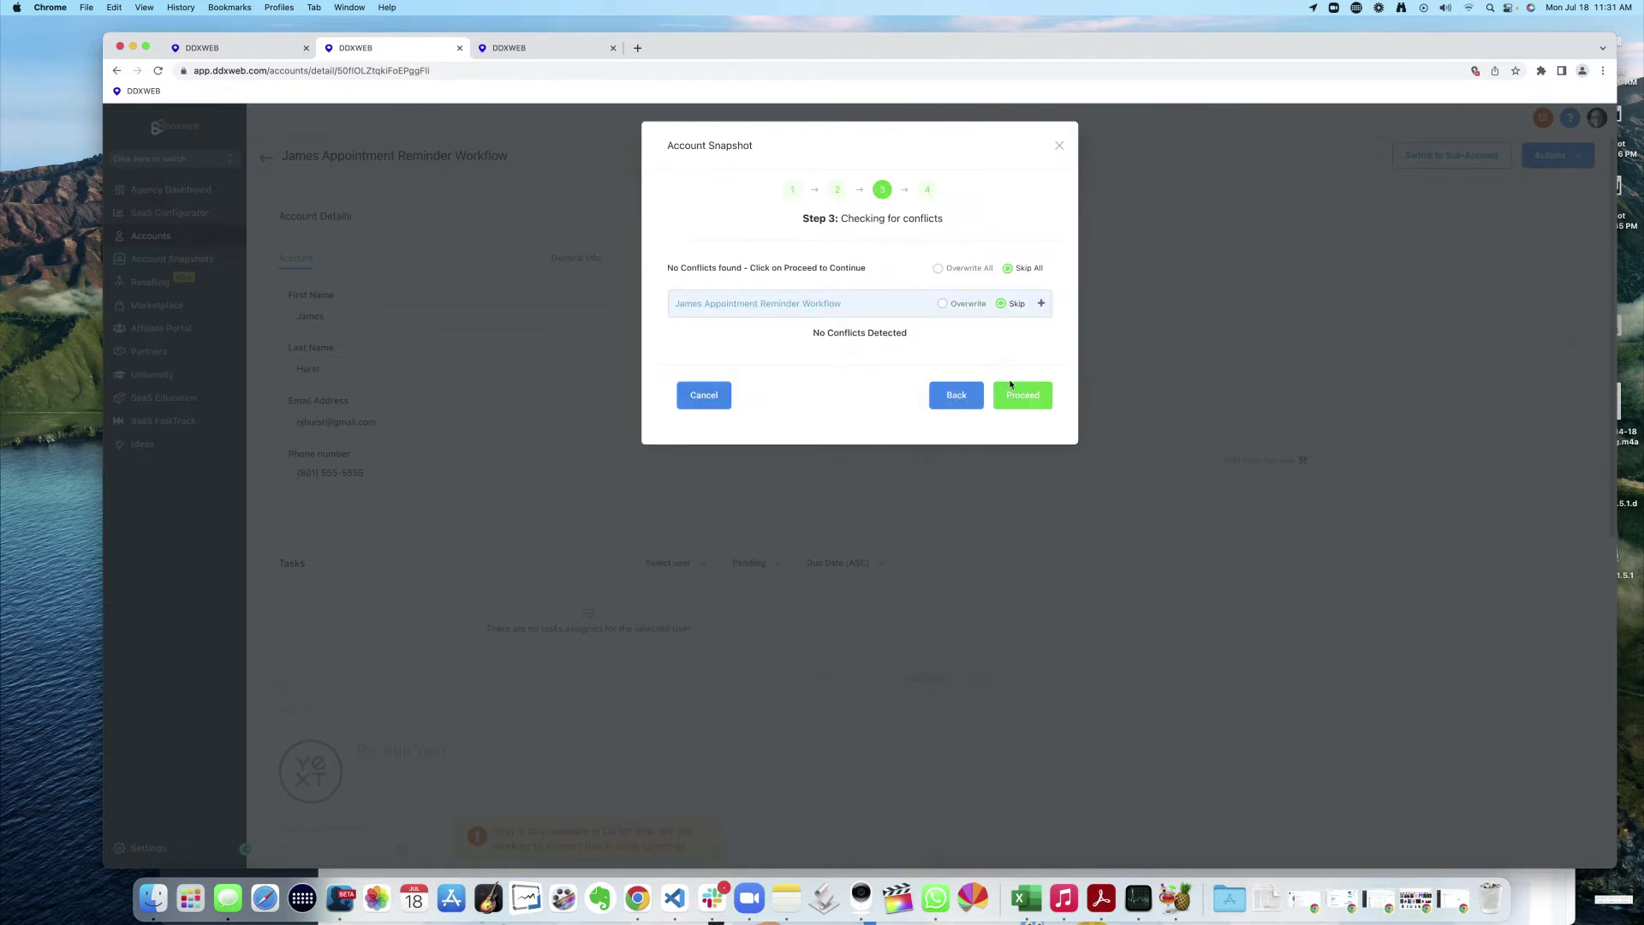
left_click(1014, 396)
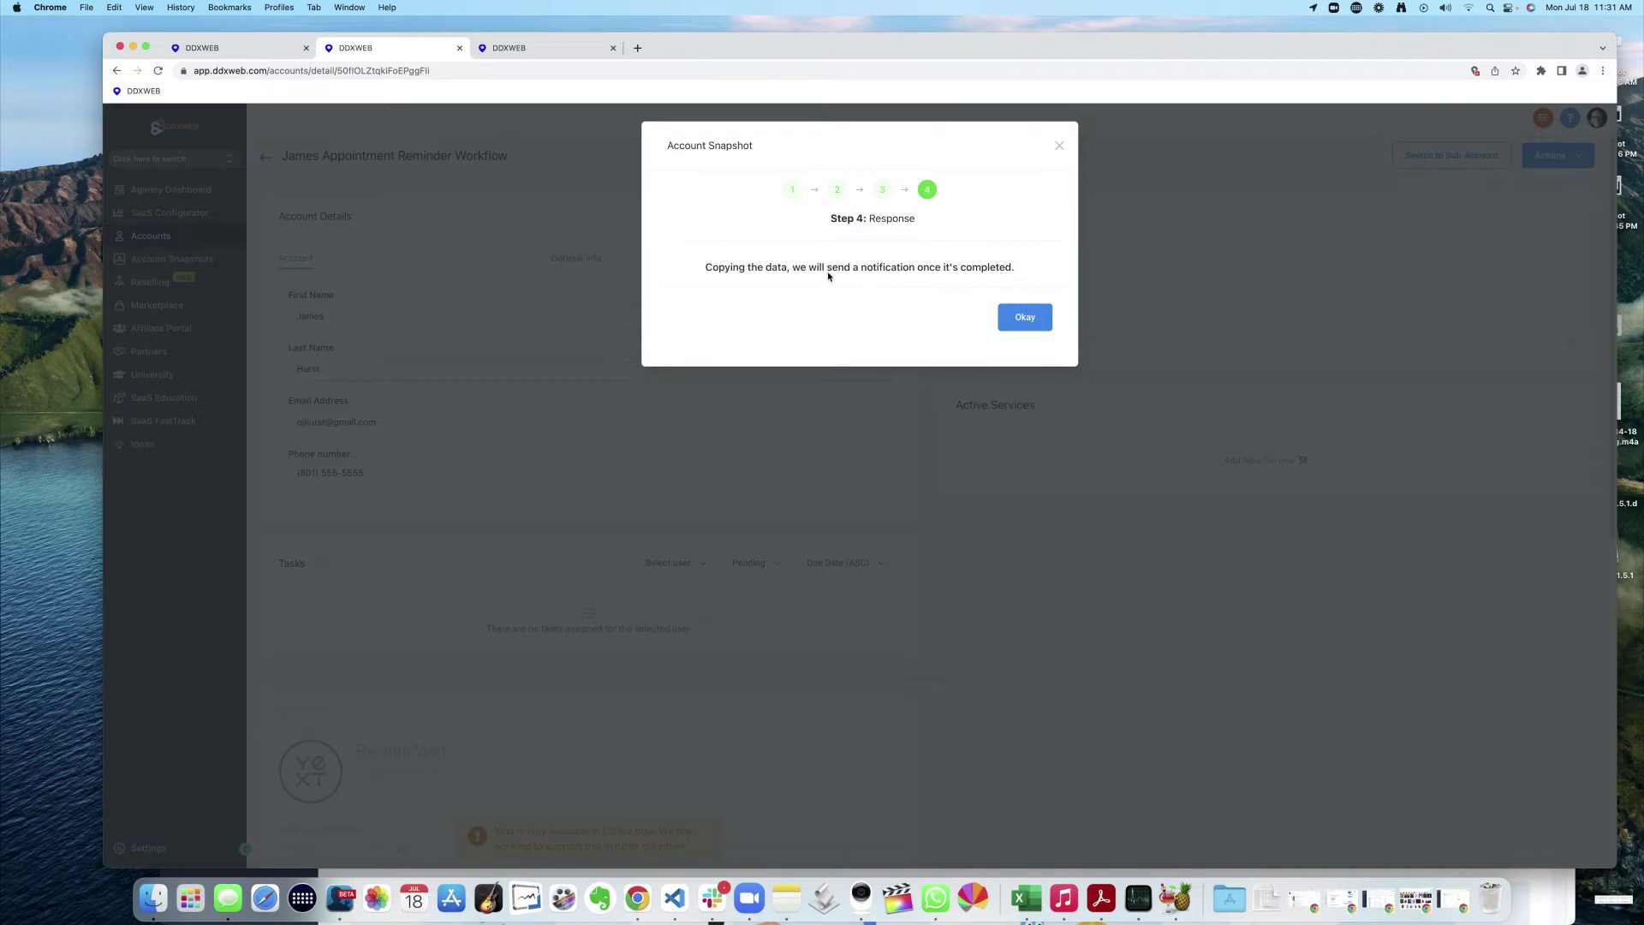
left_click(1031, 320)
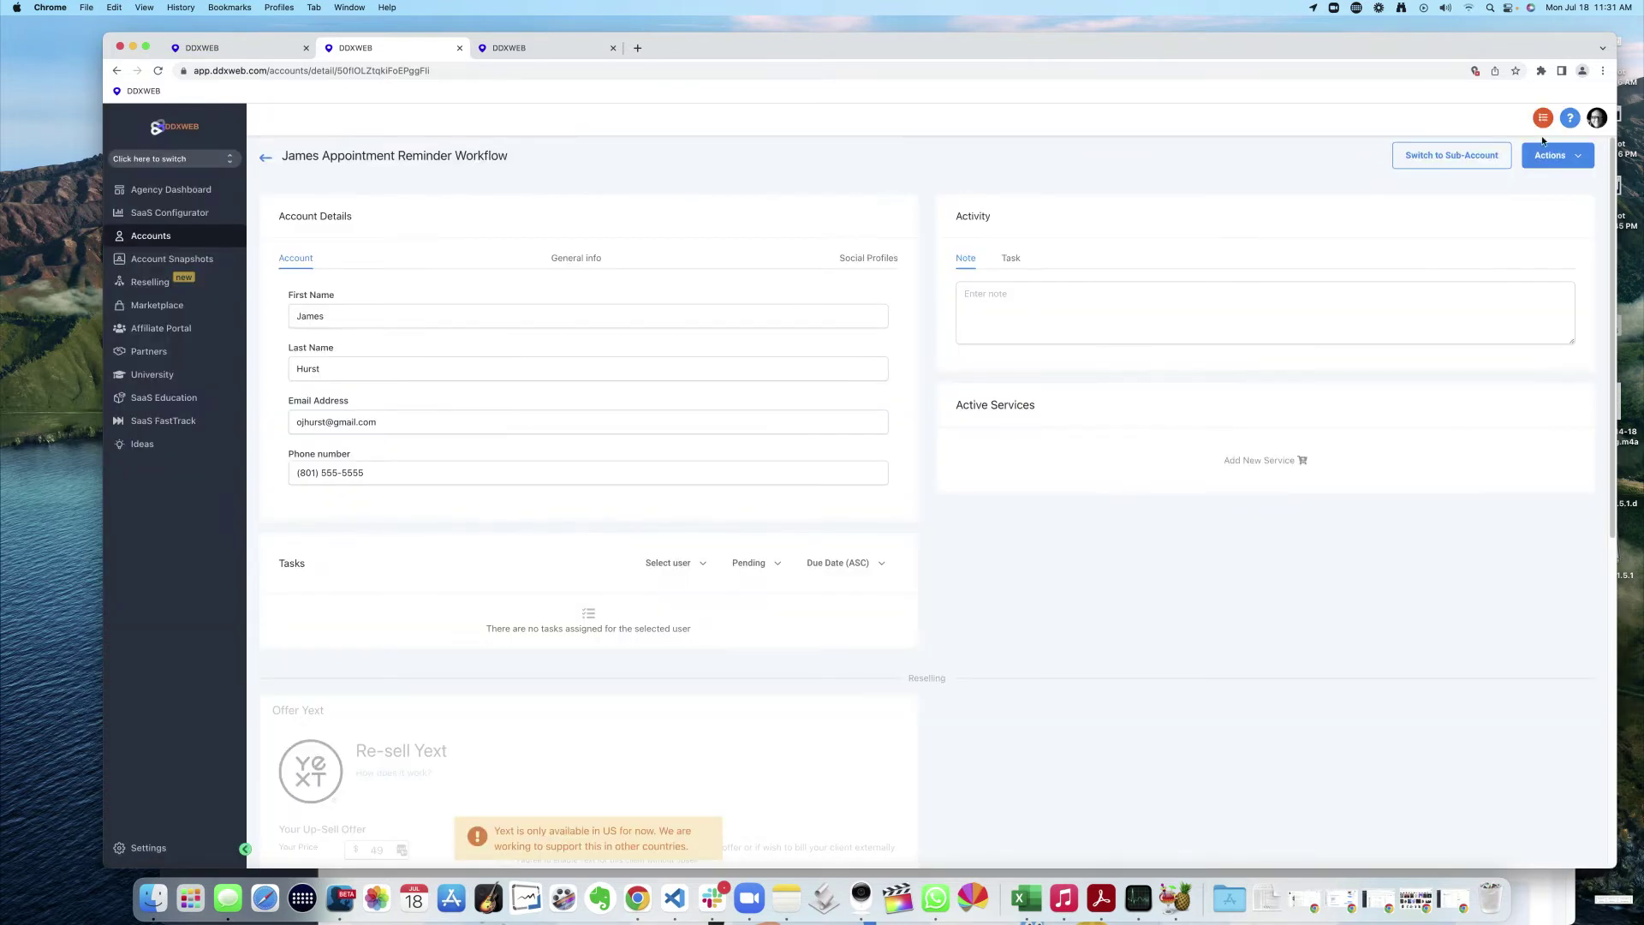
left_click(1542, 118)
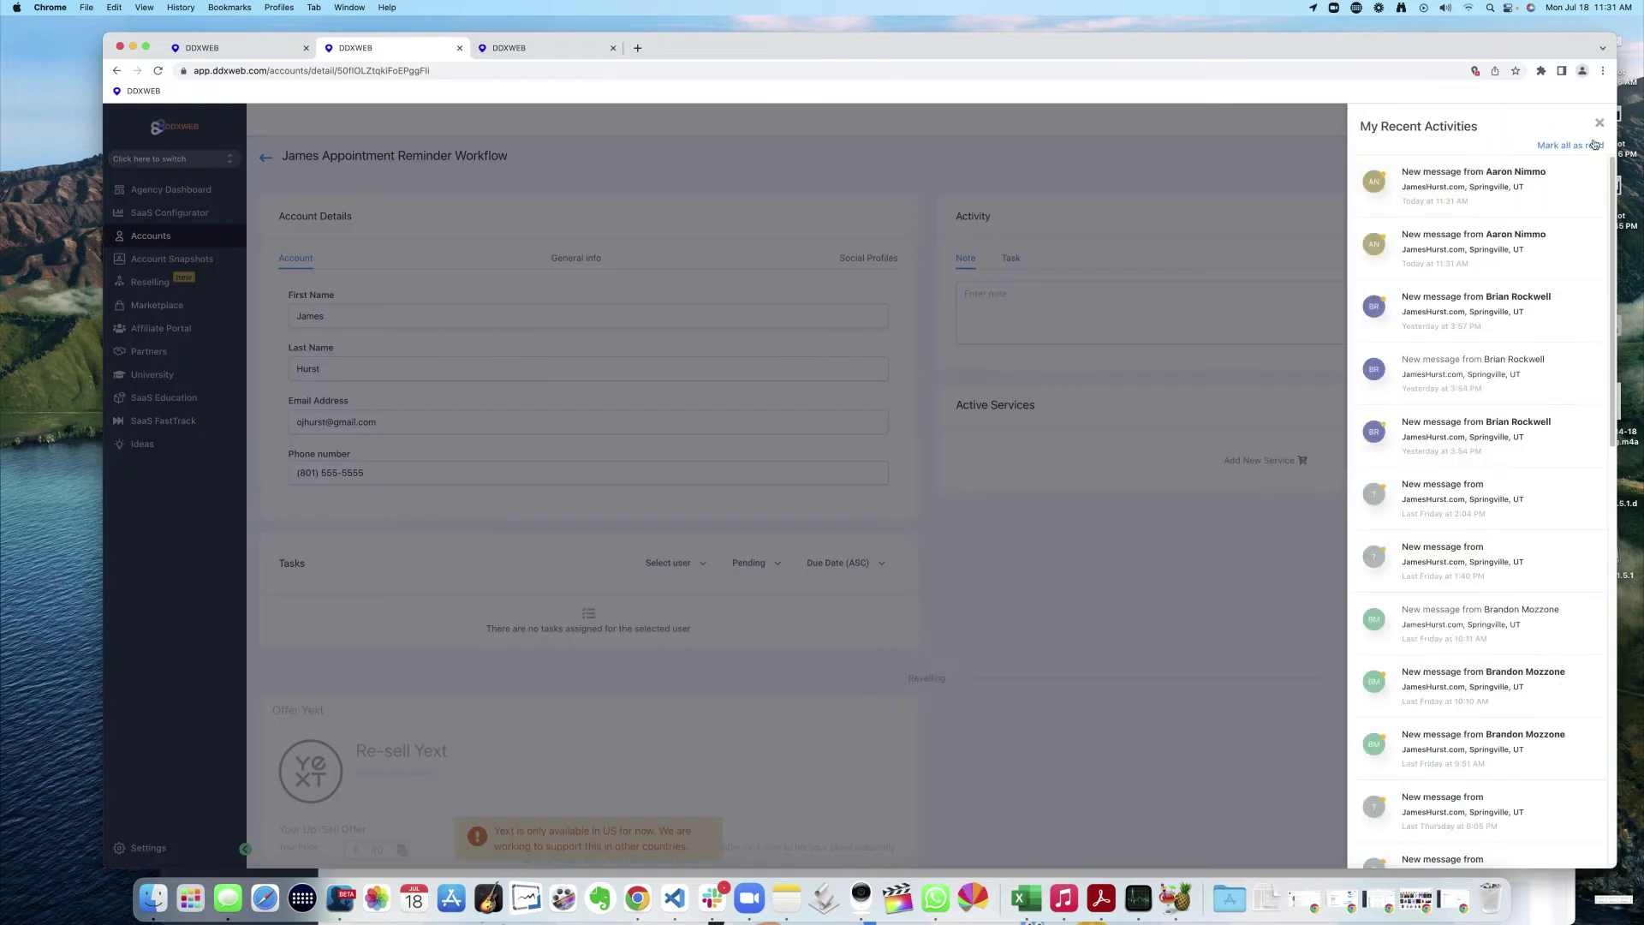
left_click(1599, 122)
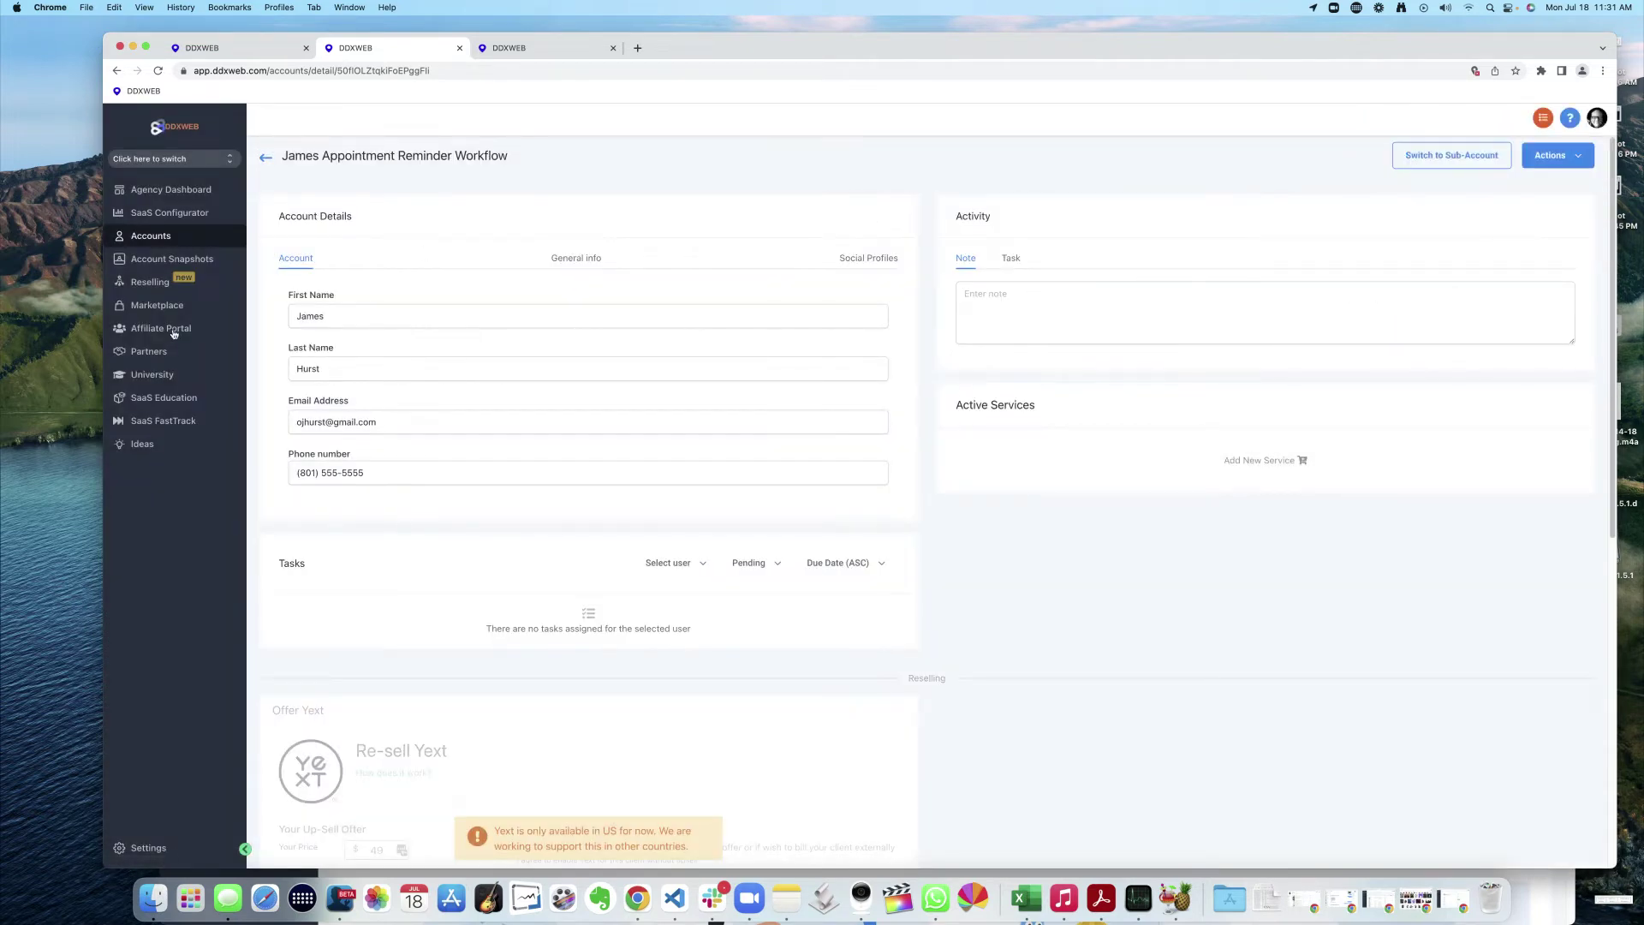
left_click(169, 163)
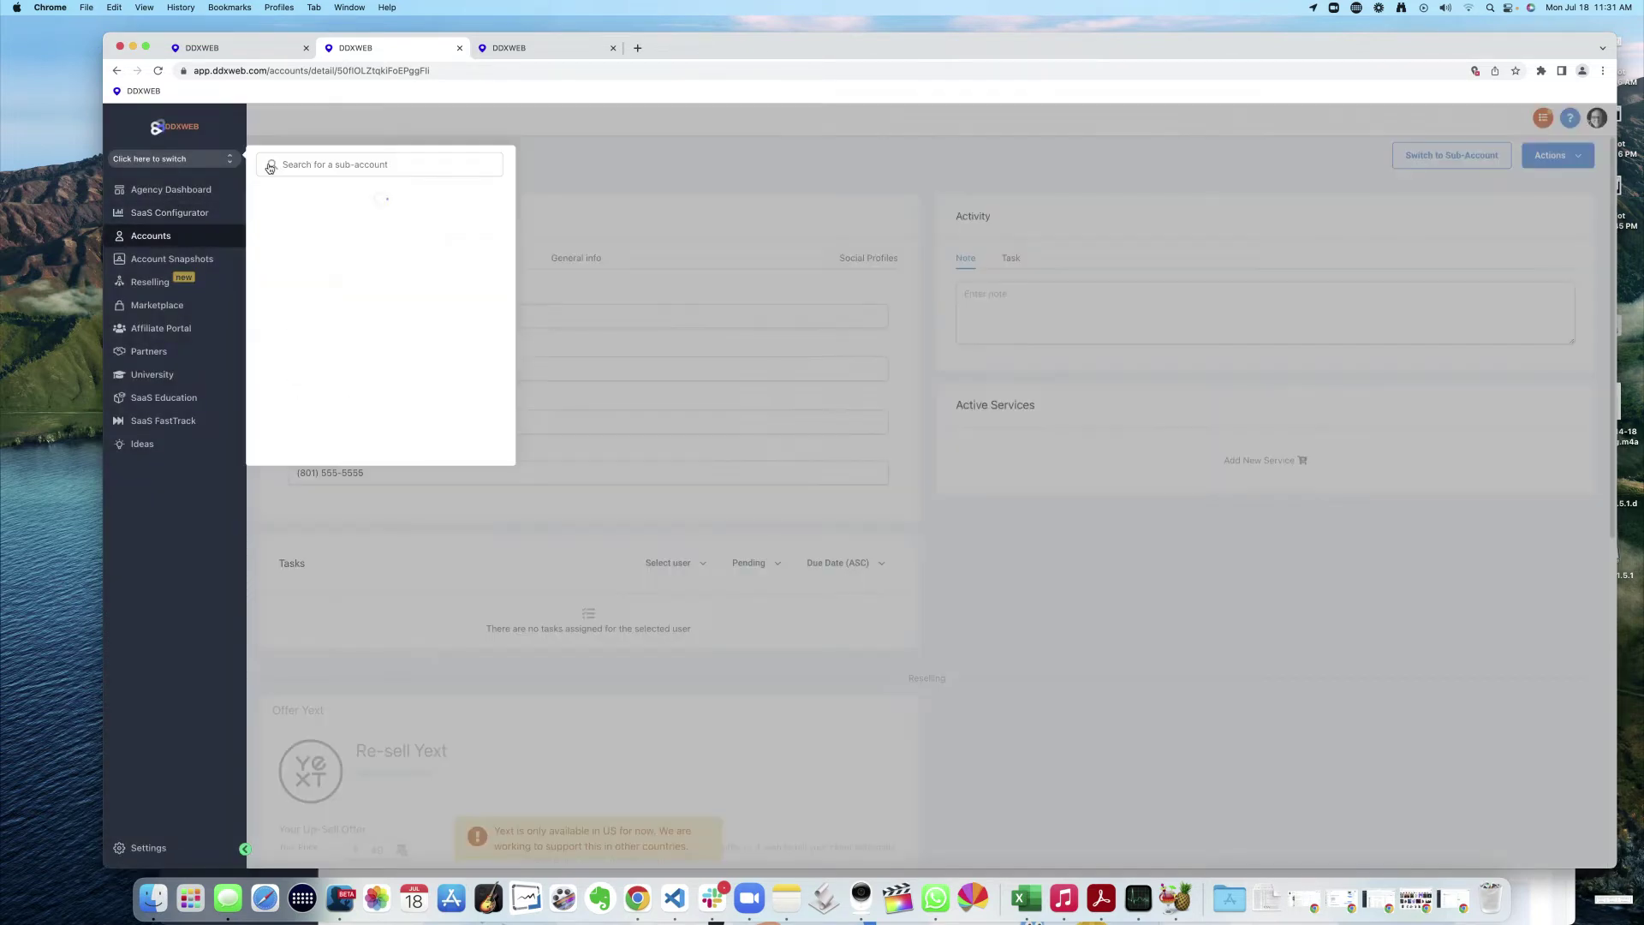
left_click(348, 163)
type("ja")
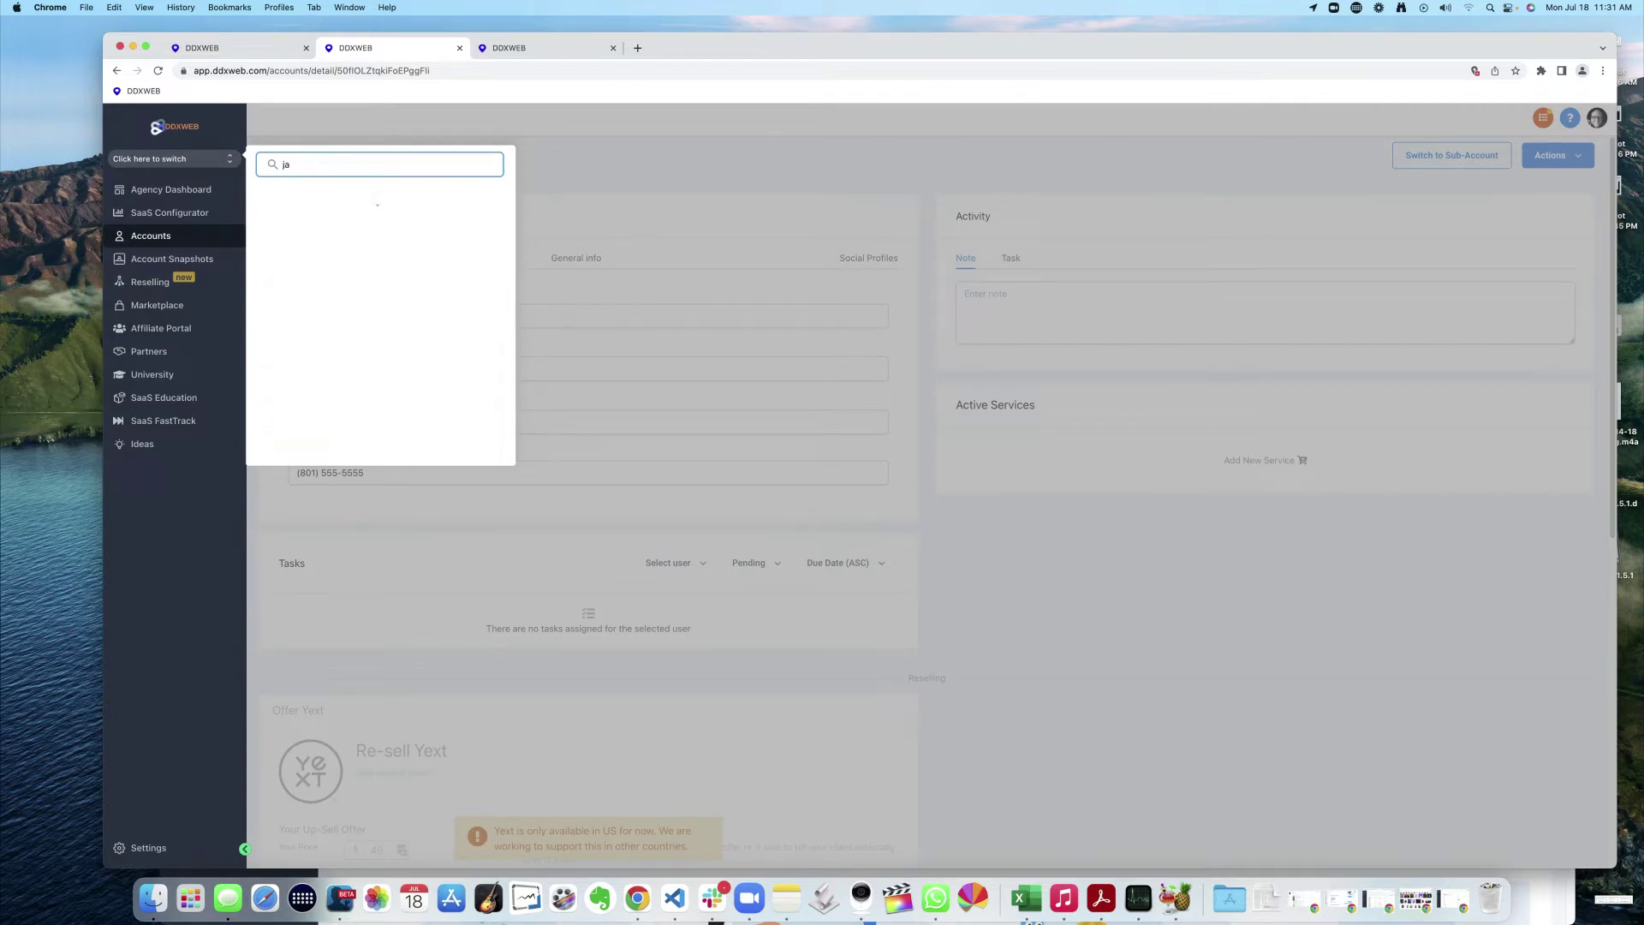
type("mes")
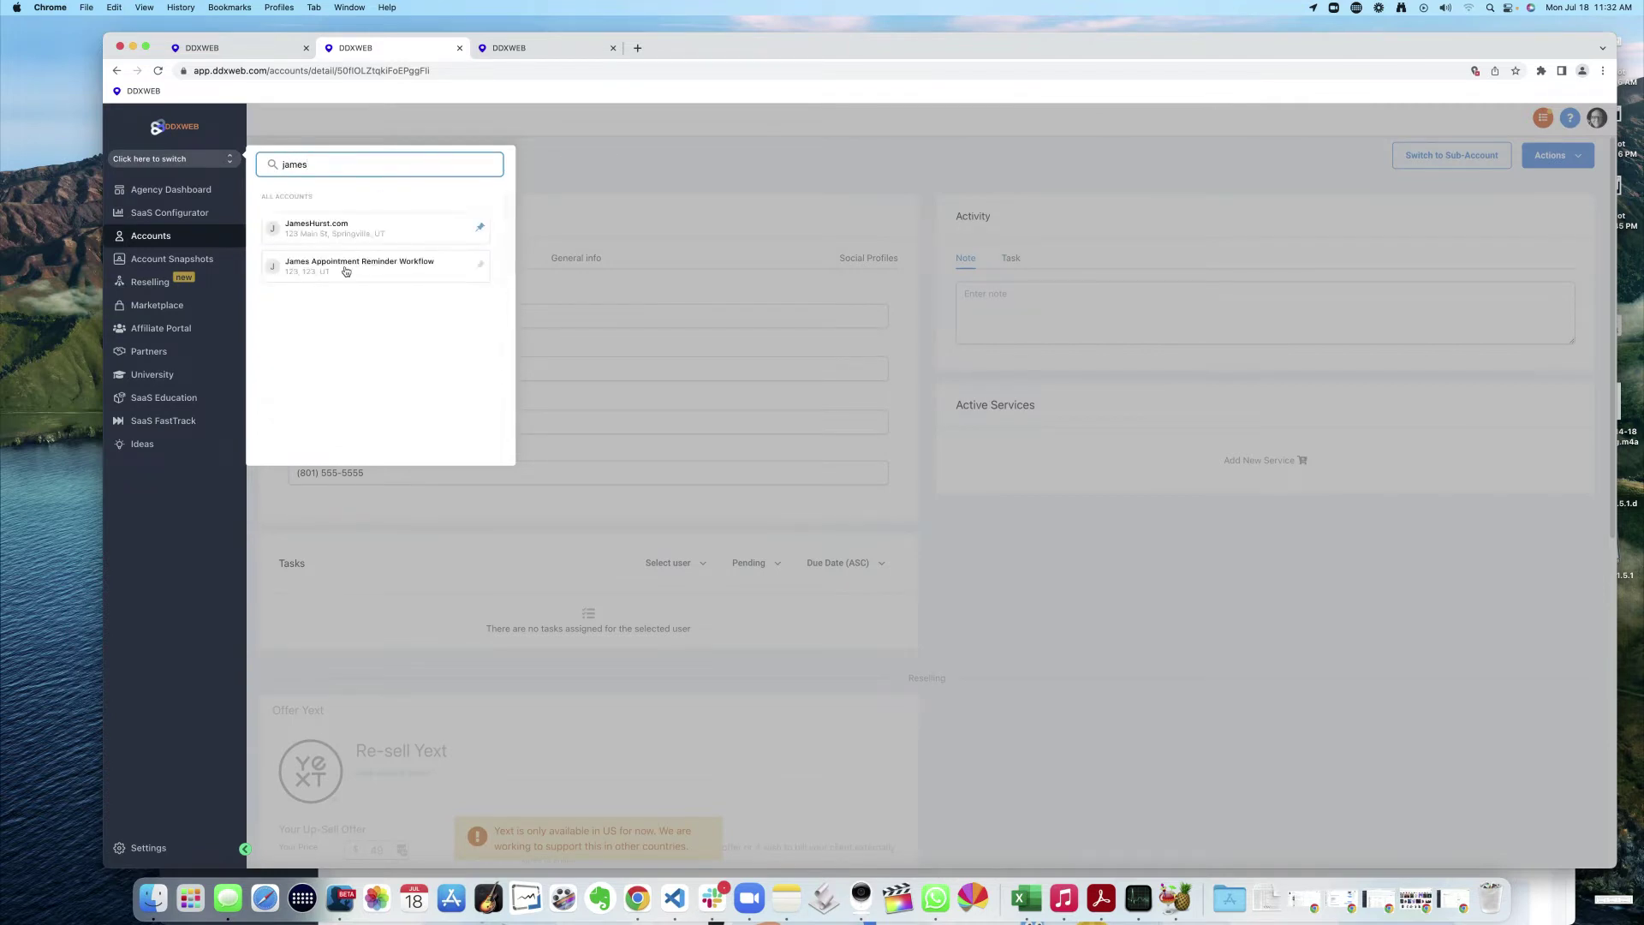
left_click(336, 265)
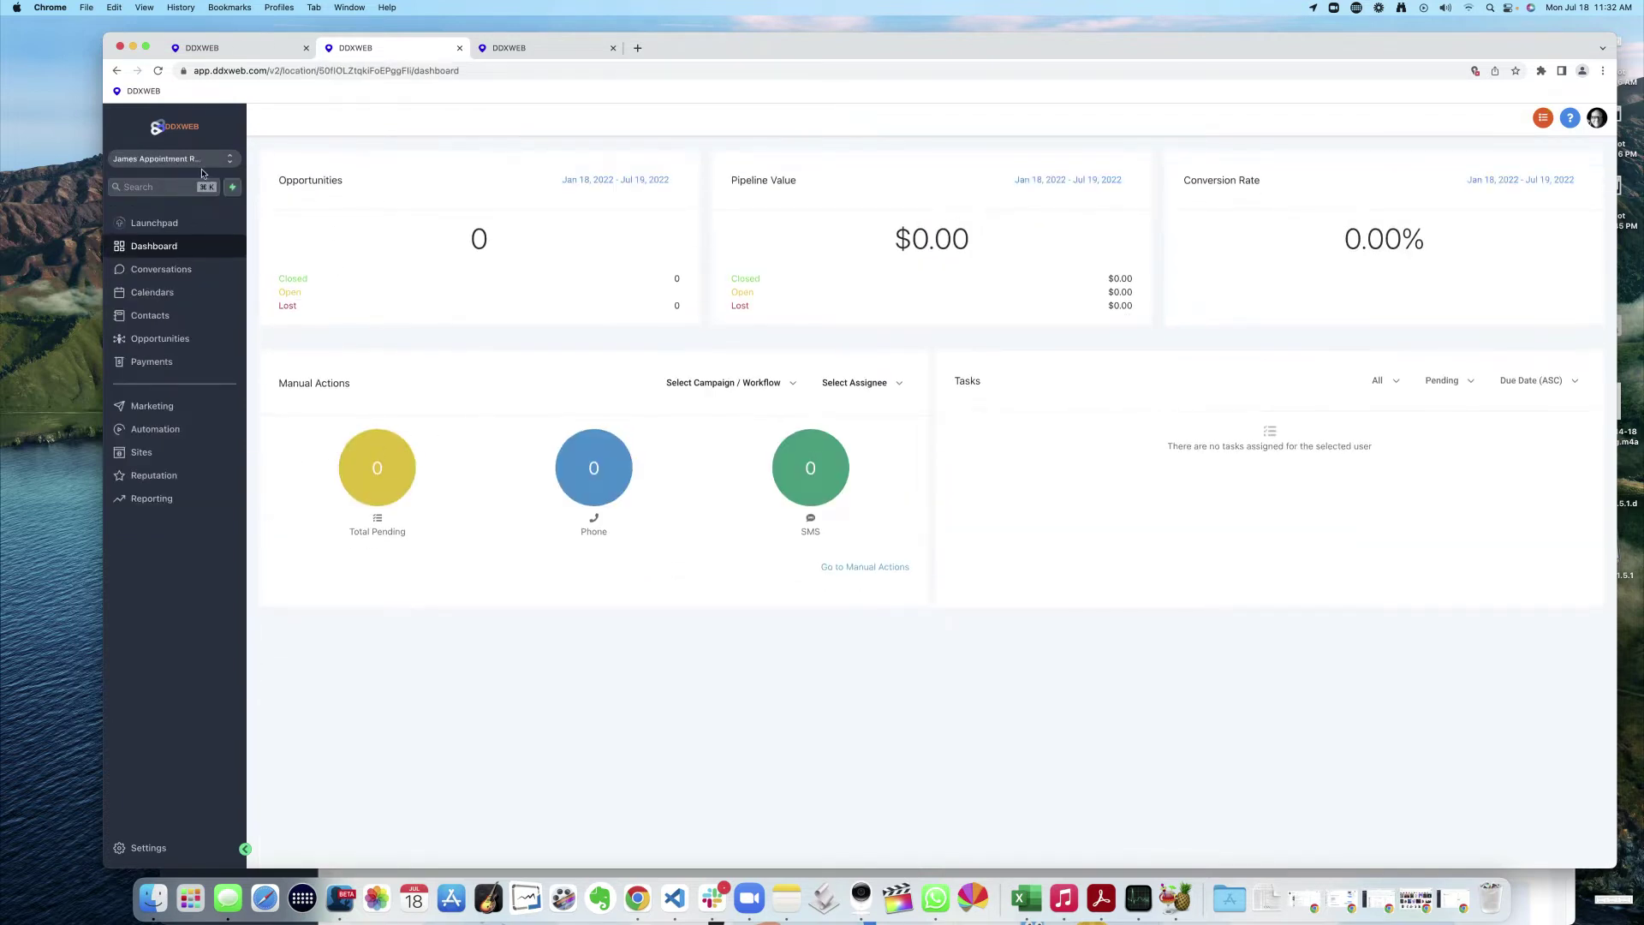
- Compare the sub-account's empty Funnels list with Workflows showing the published imported workflow
left_click(140, 456)
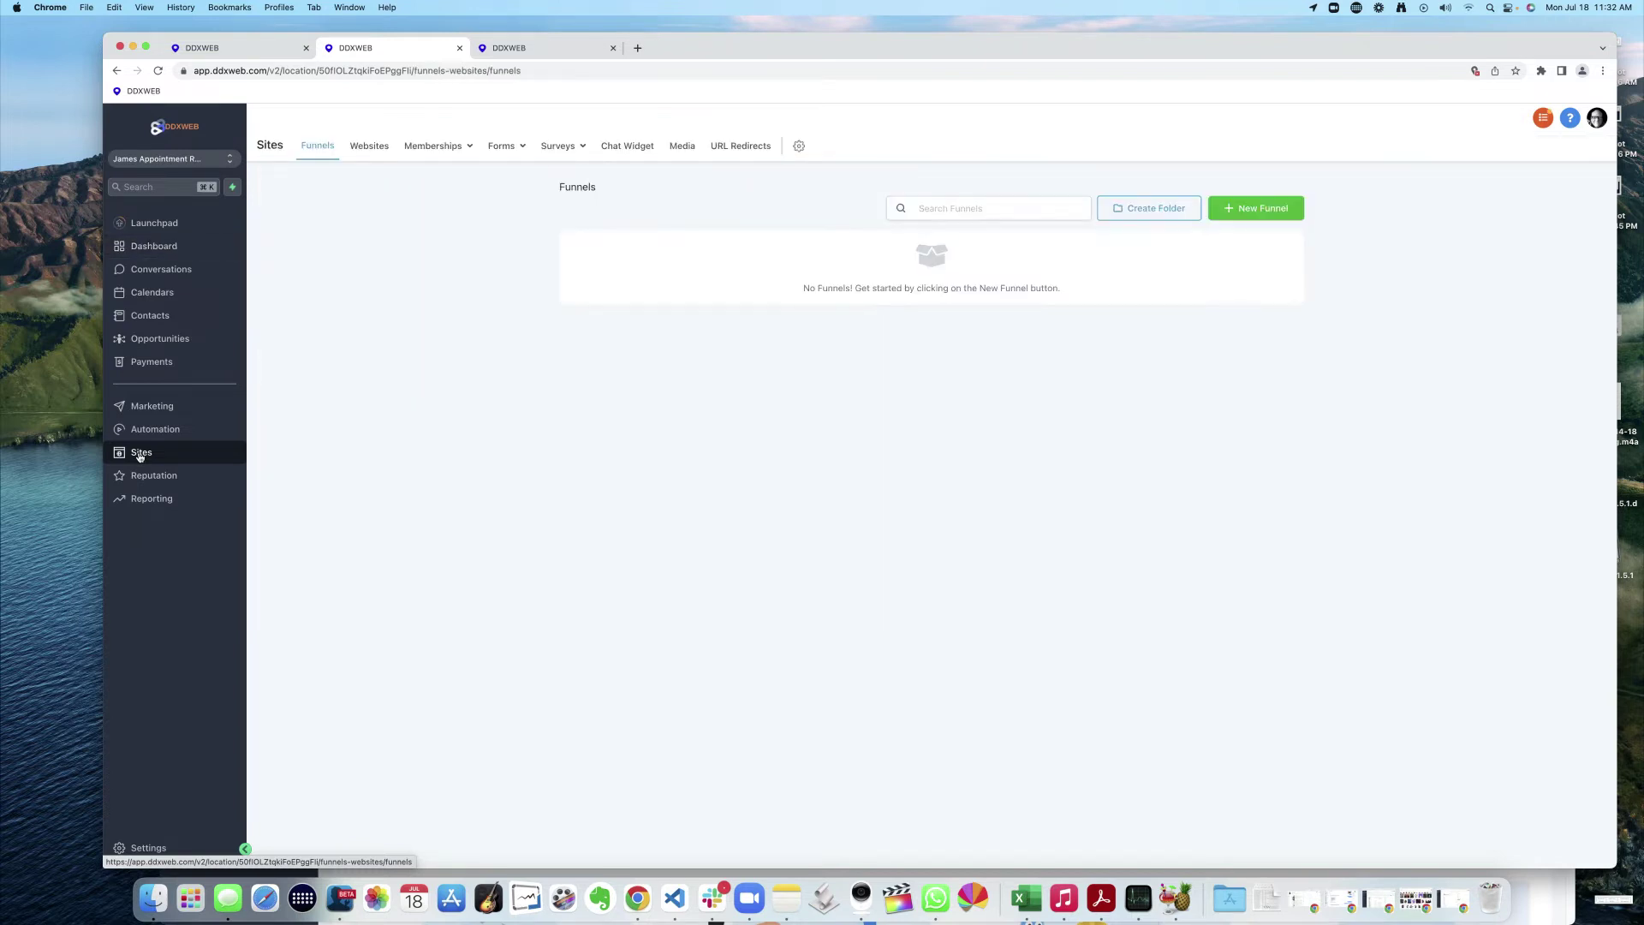
left_click(158, 430)
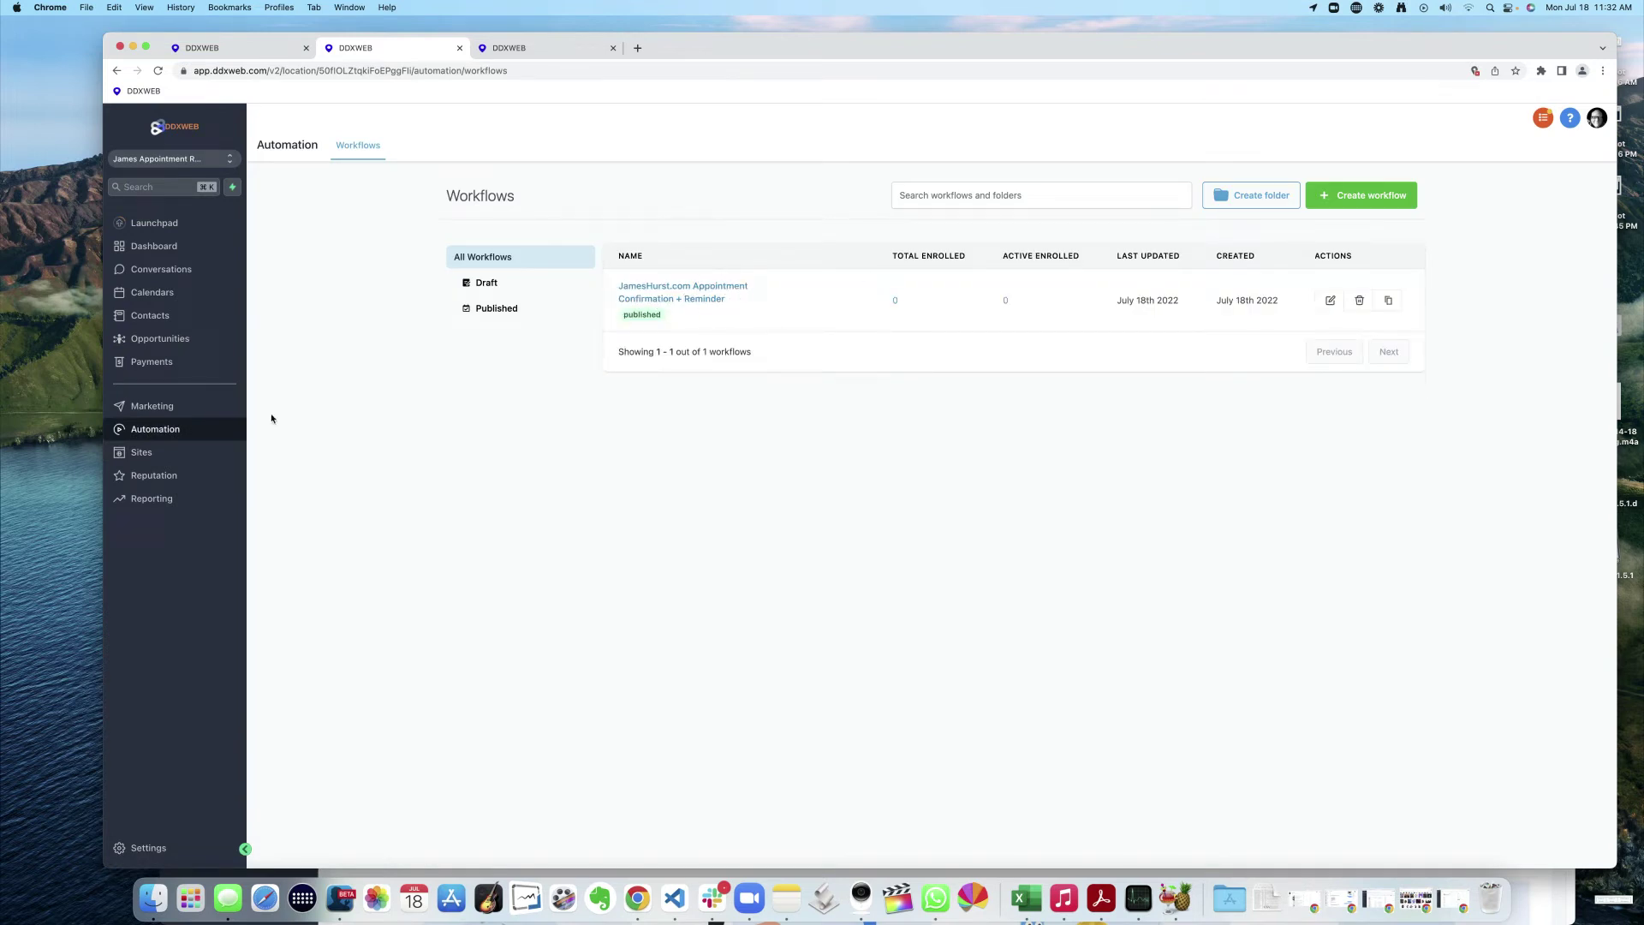
left_click(142, 452)
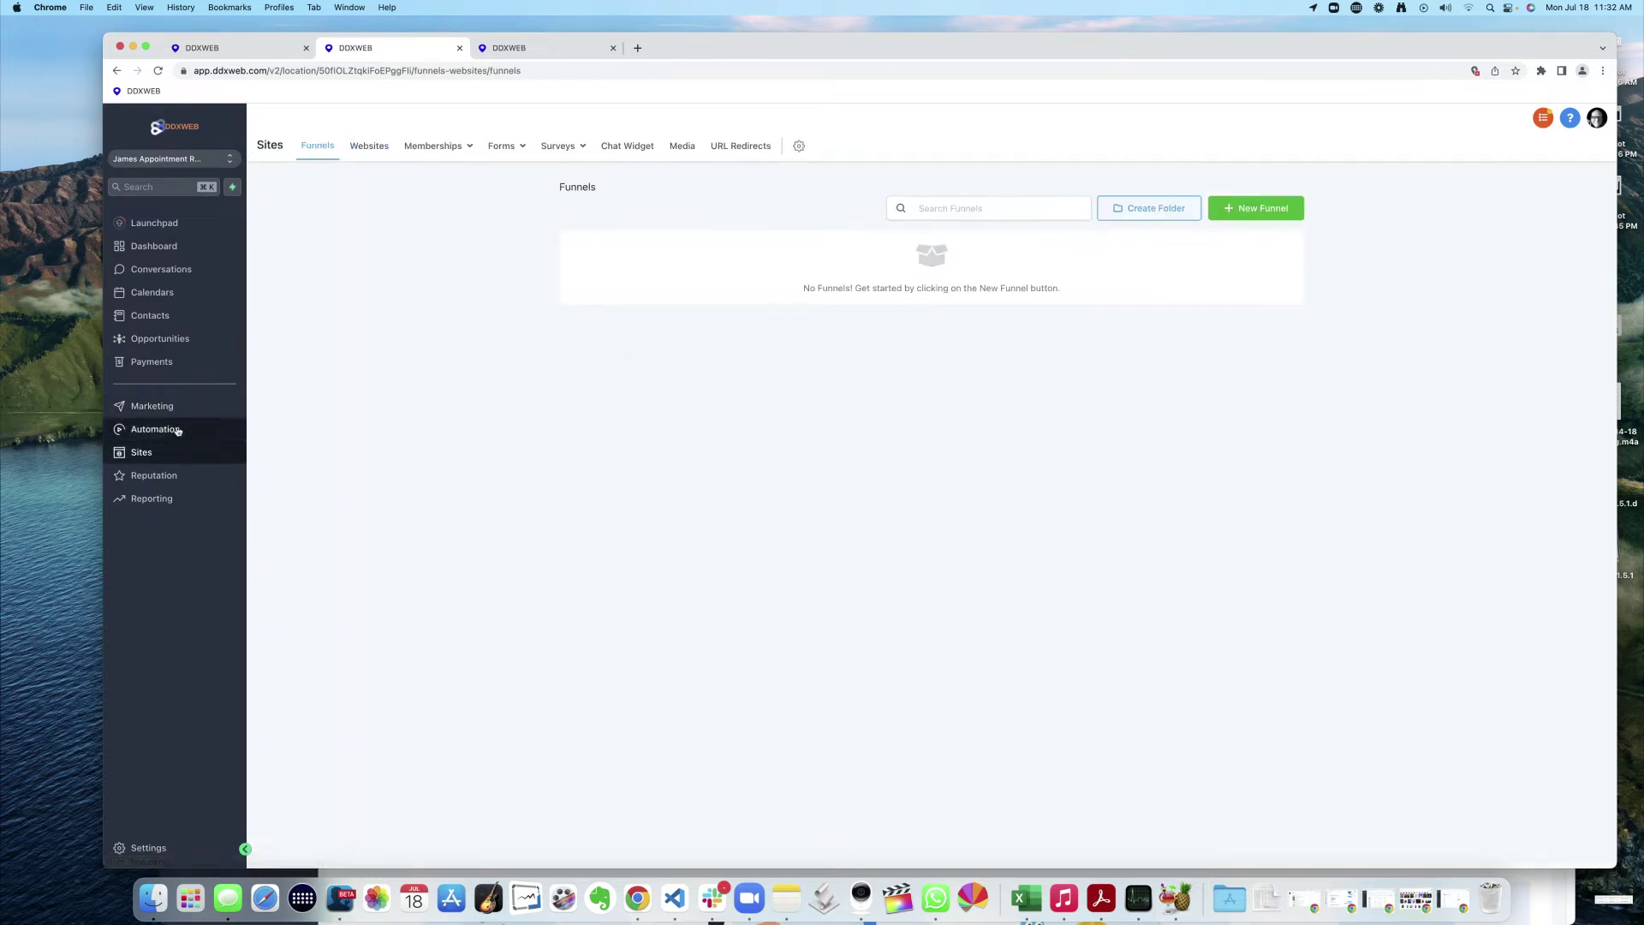
left_click(169, 429)
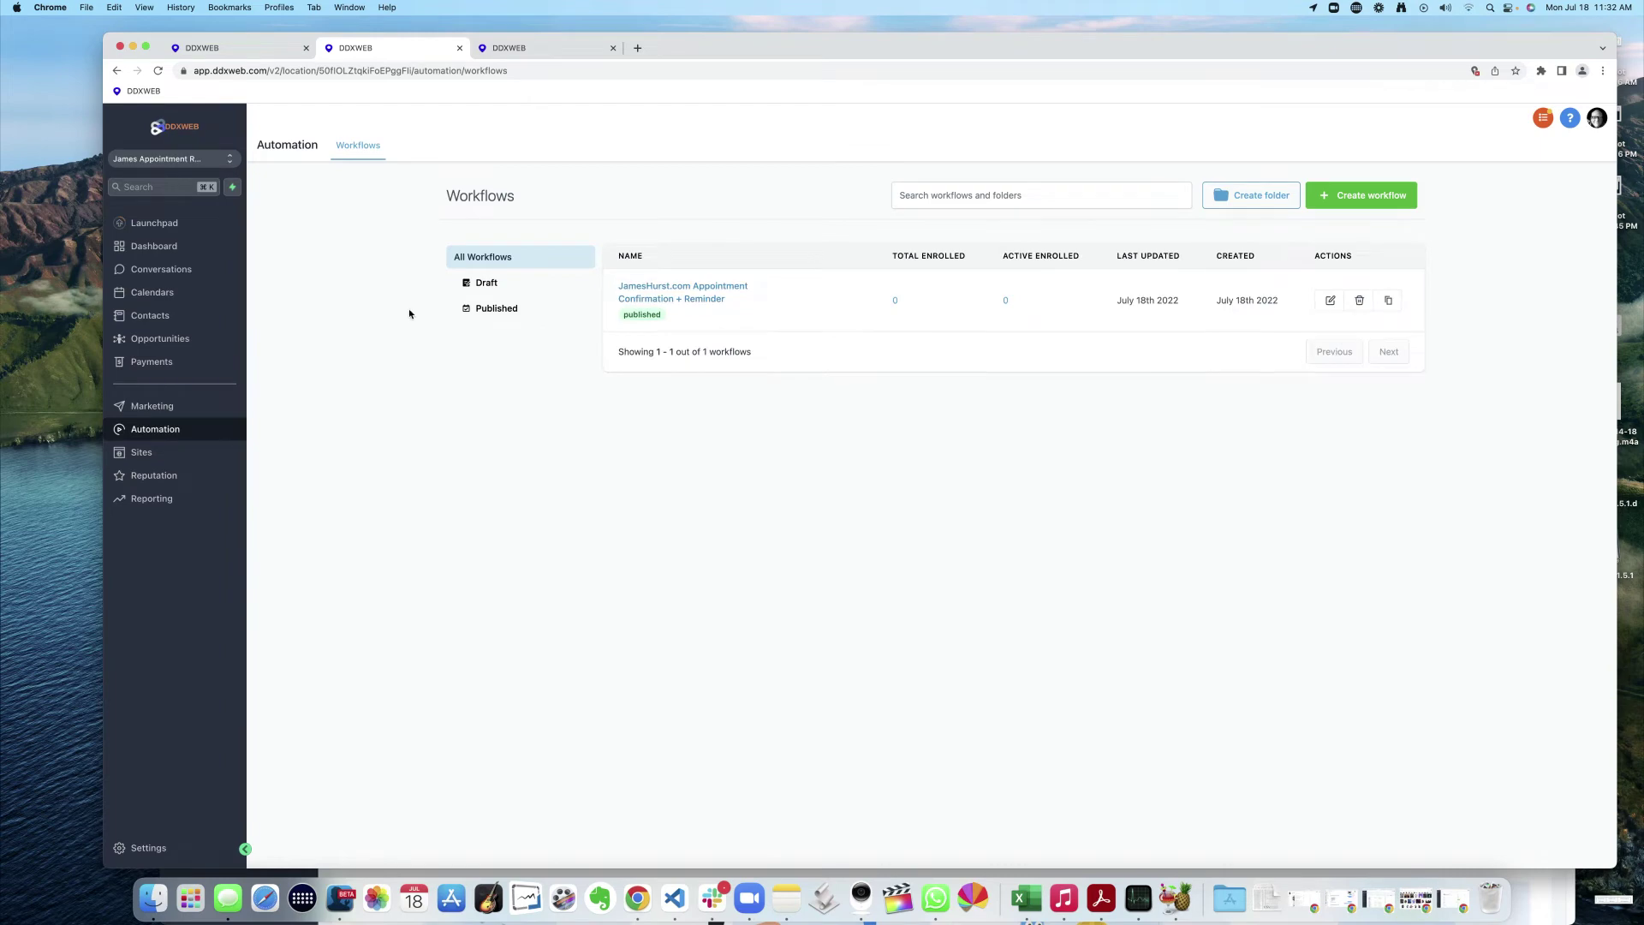
left_click(207, 165)
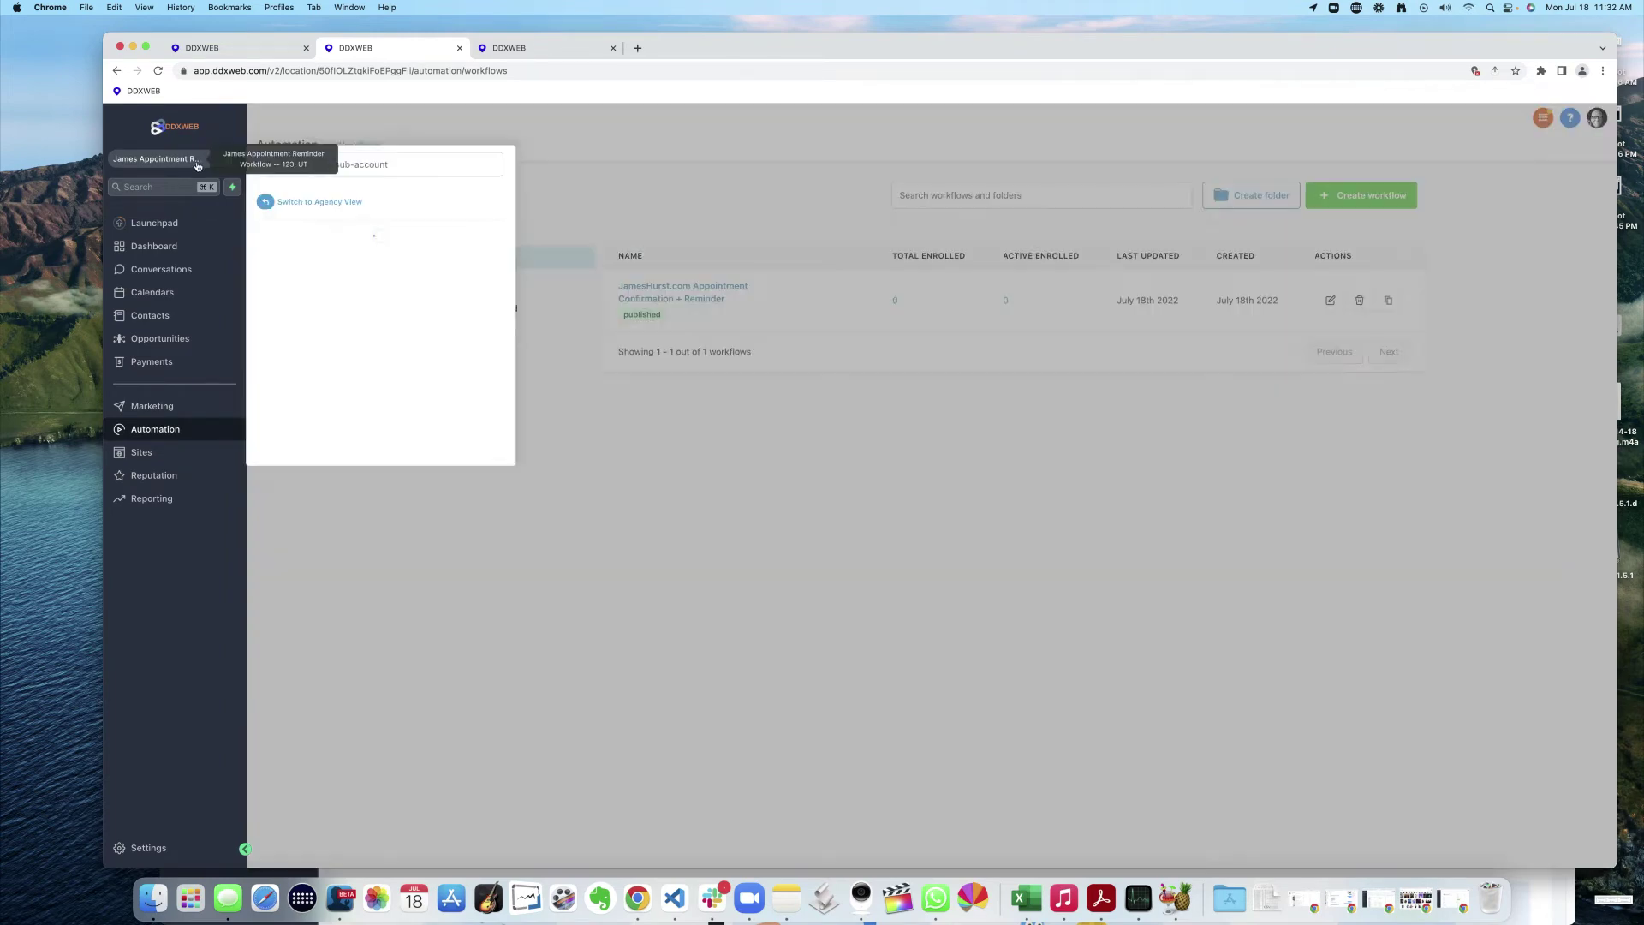
- From agency Settings > Snapshots, save 'workflow only appt reminders' from the appointment reminder account
left_click(332, 203)
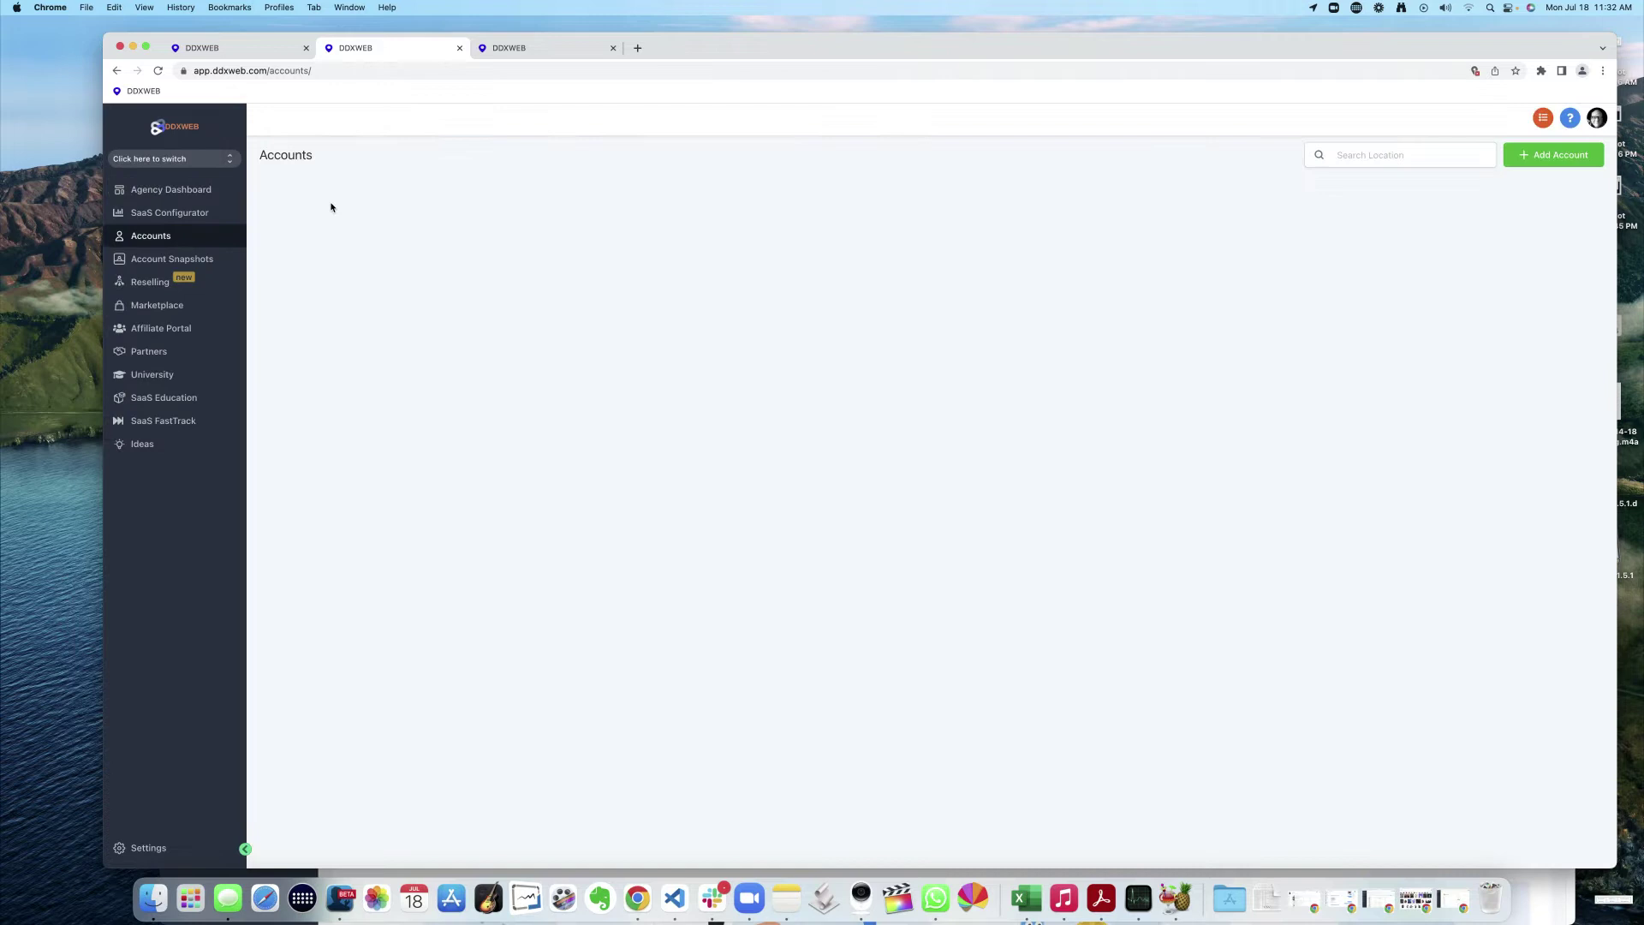
left_click(146, 849)
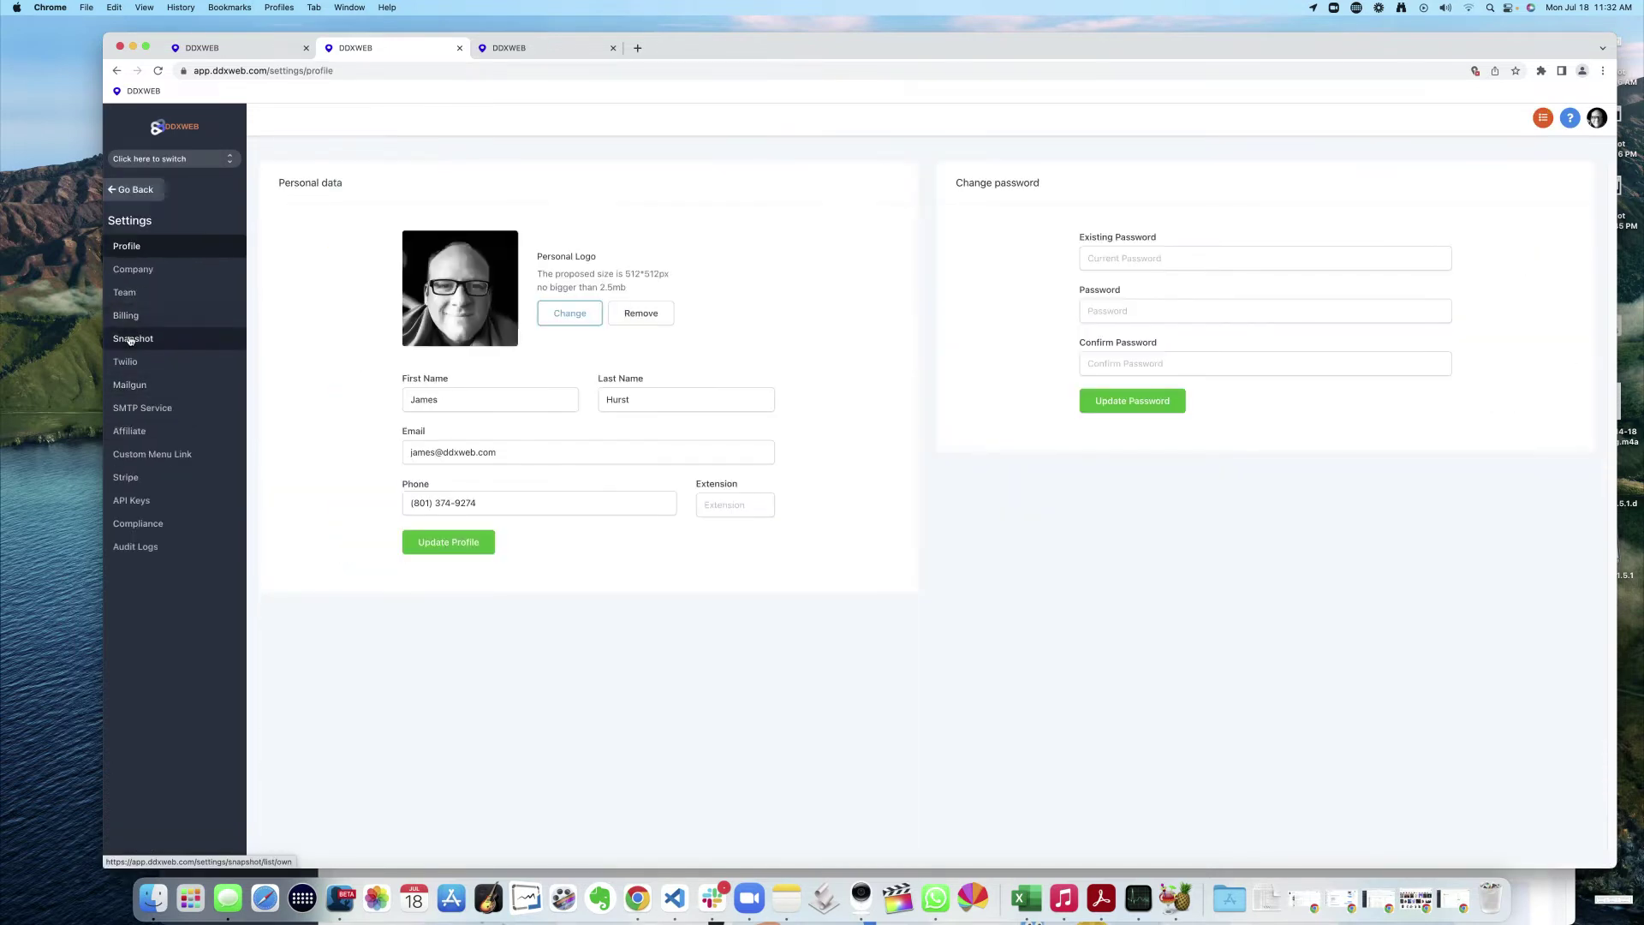
left_click(132, 338)
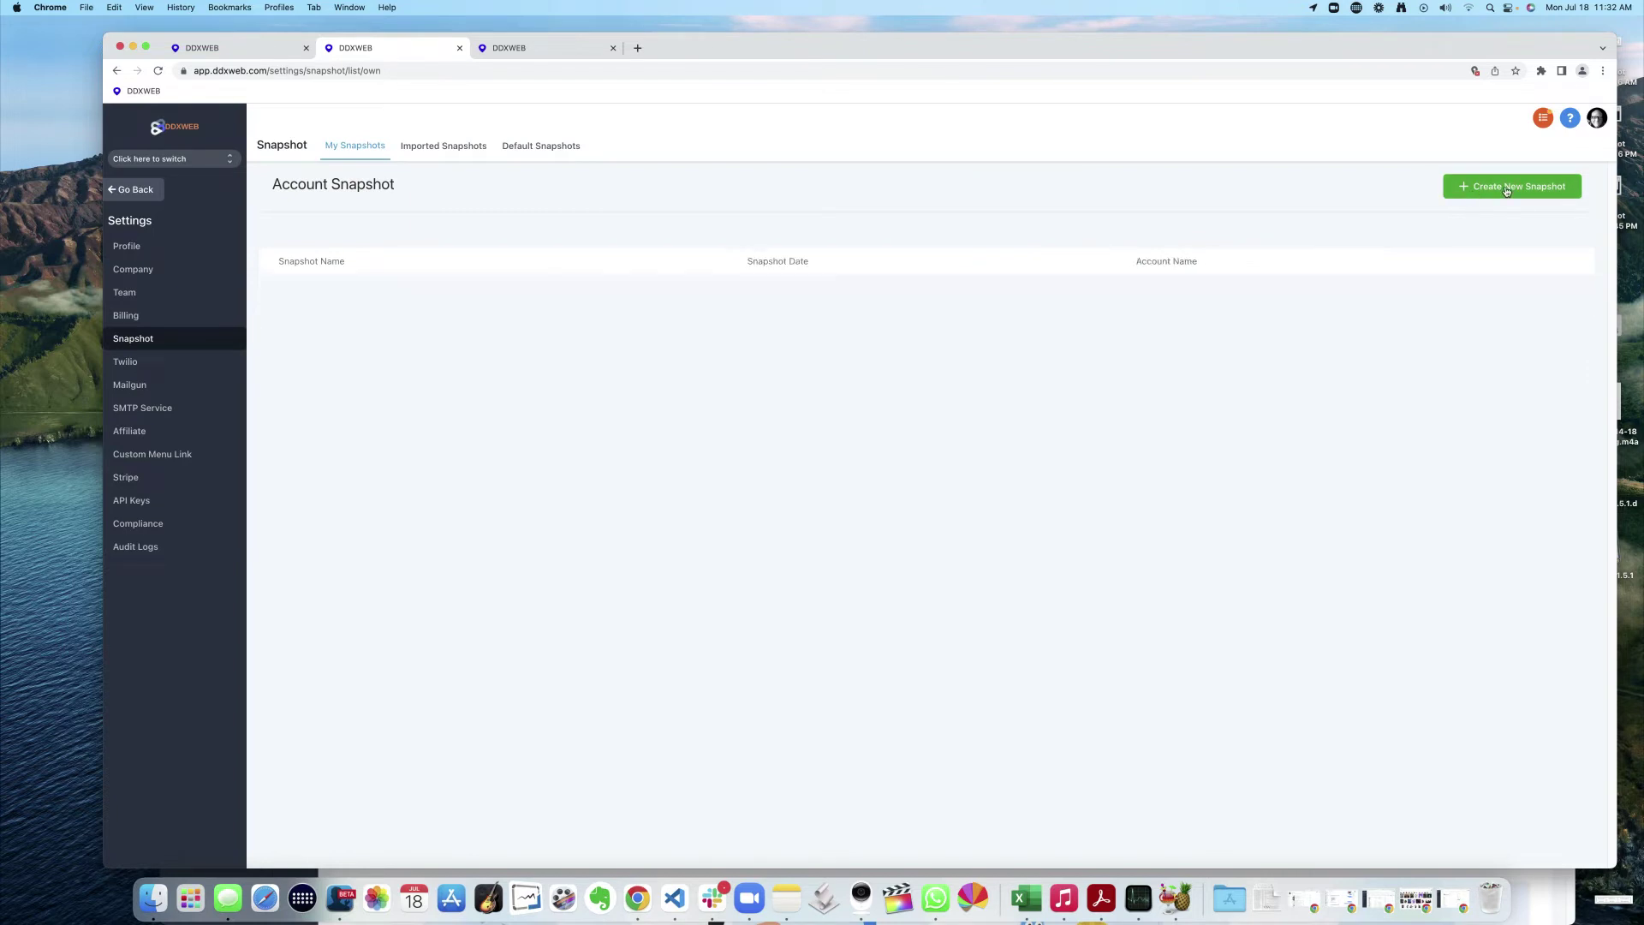
left_click(1479, 187)
left_click(730, 219)
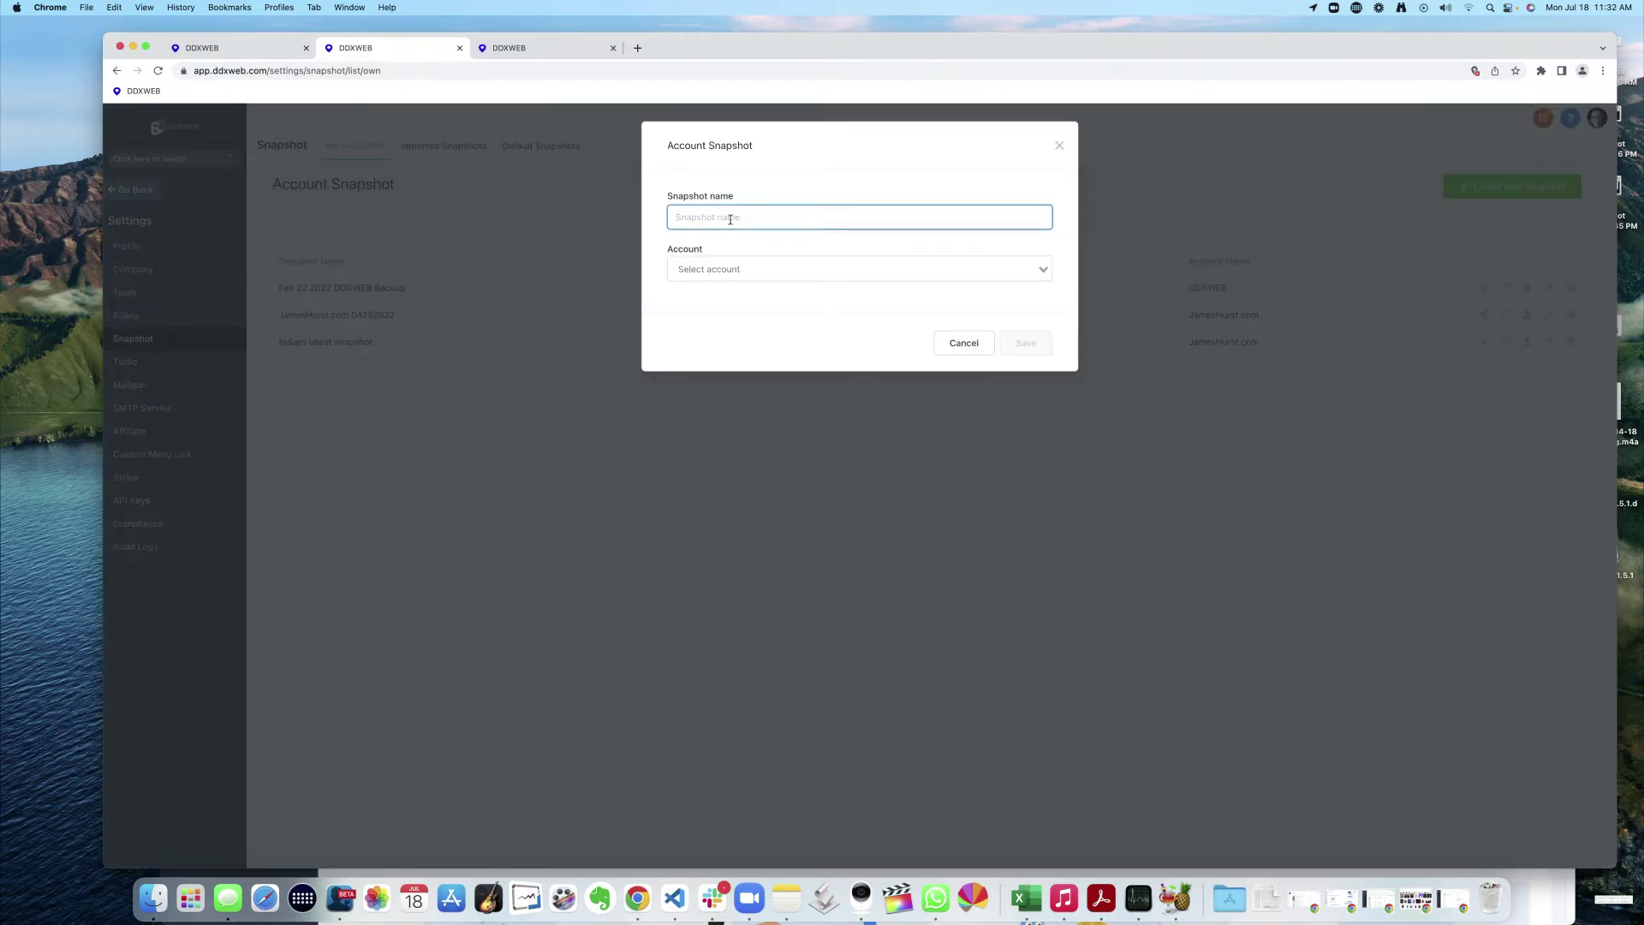
type("wor")
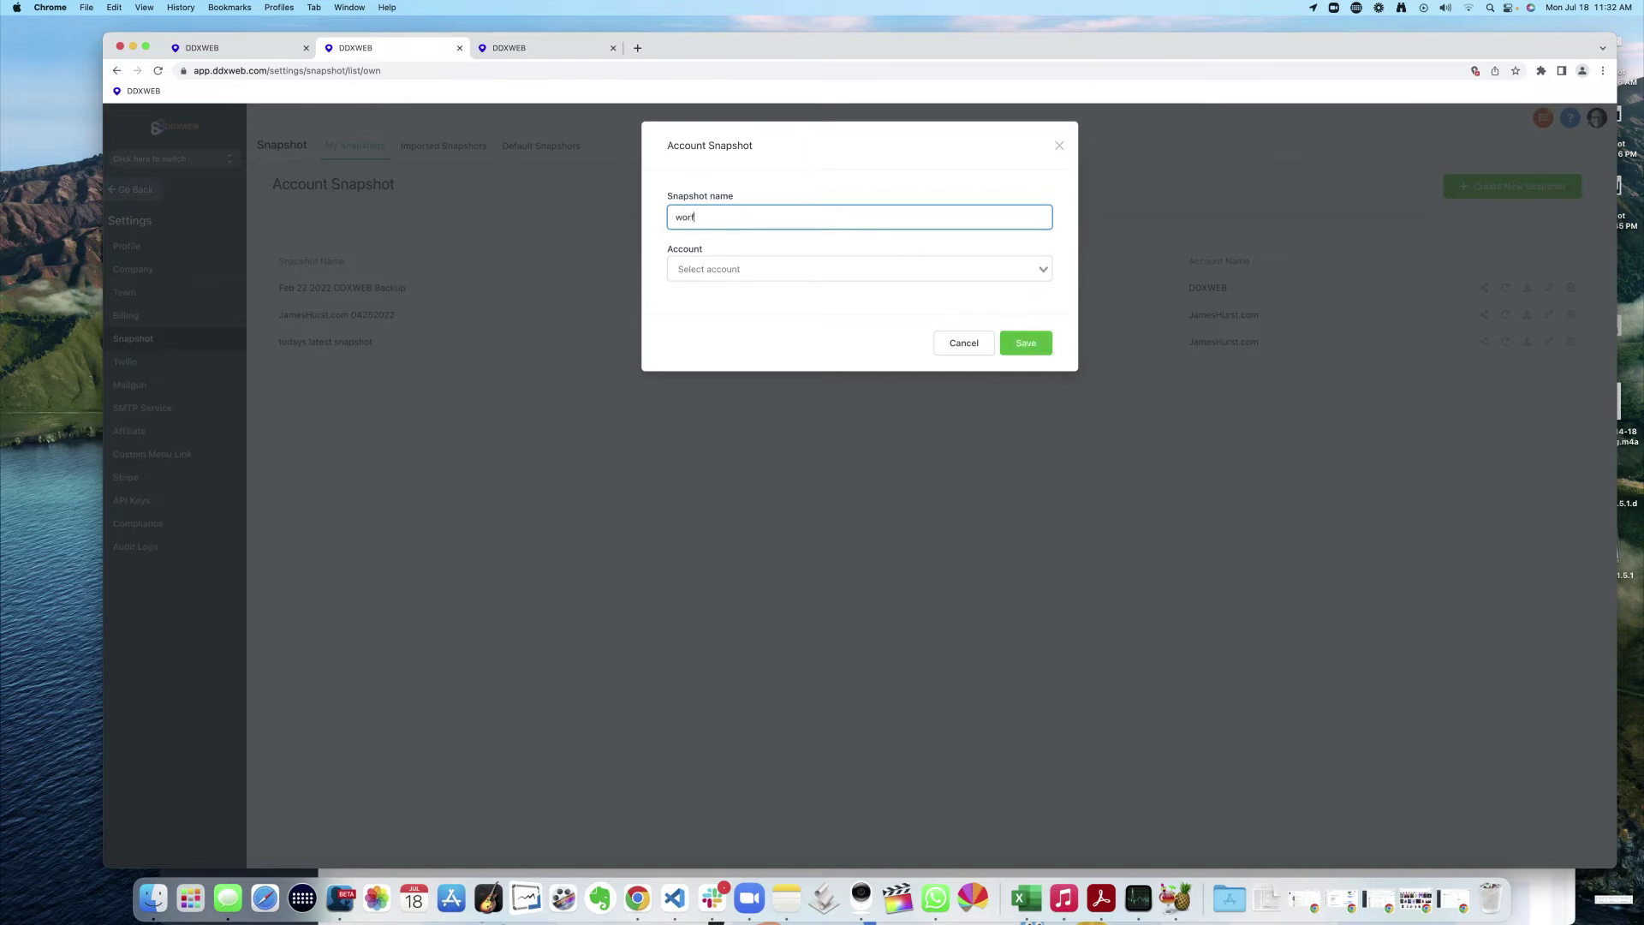
type("kflow only appt reminders")
left_click(721, 271)
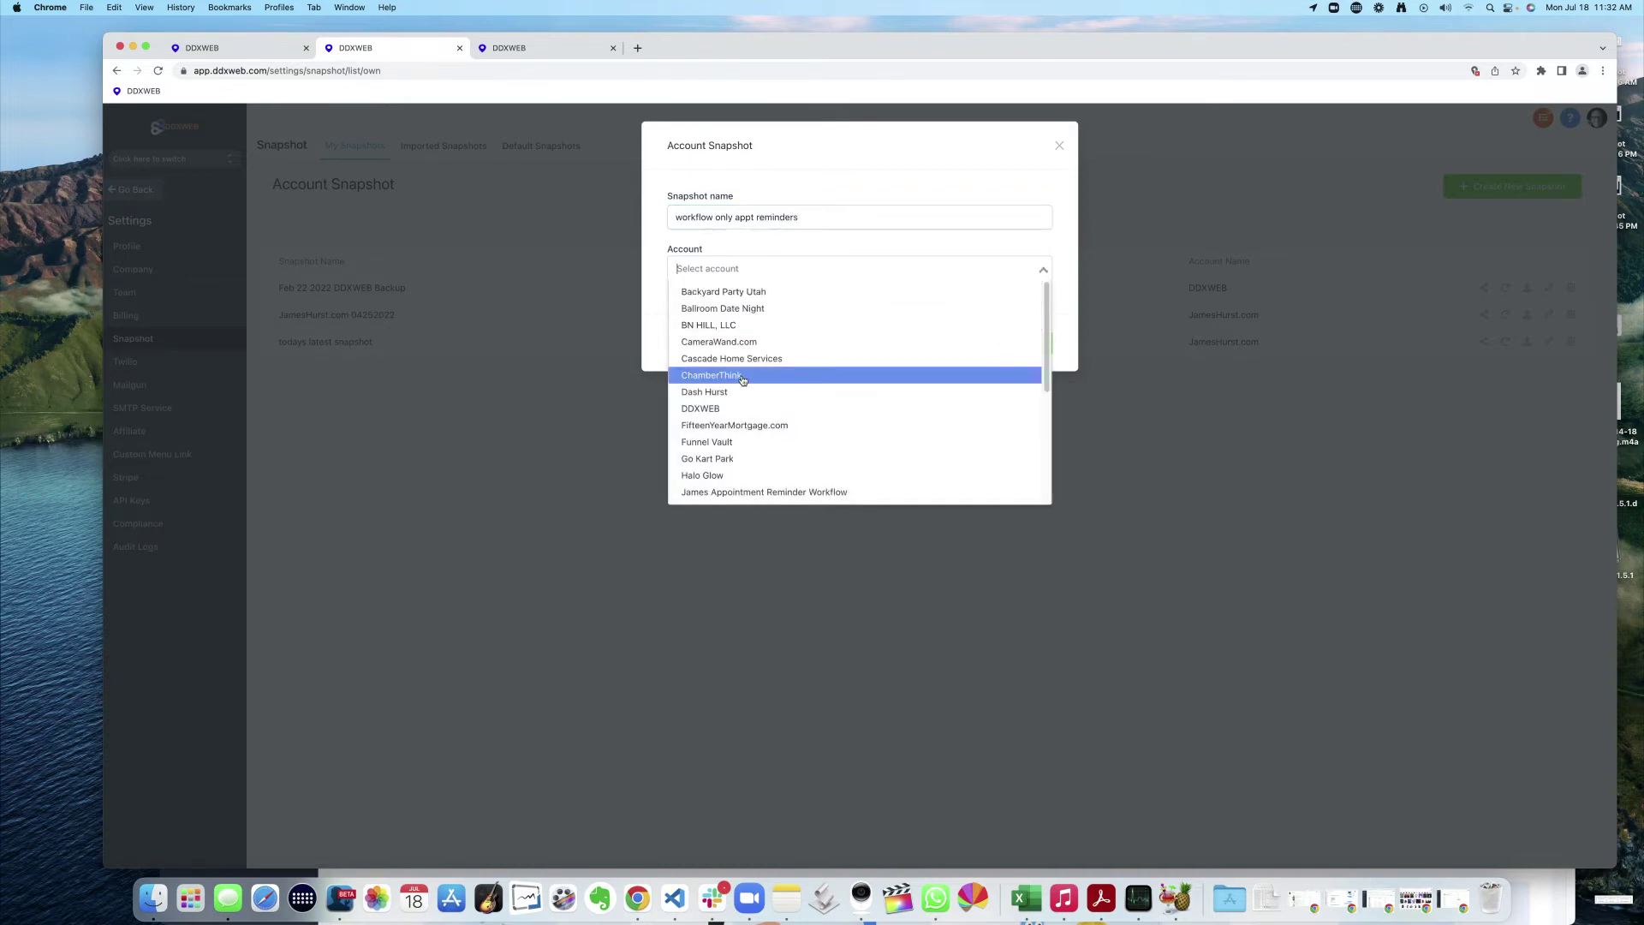
left_click(780, 495)
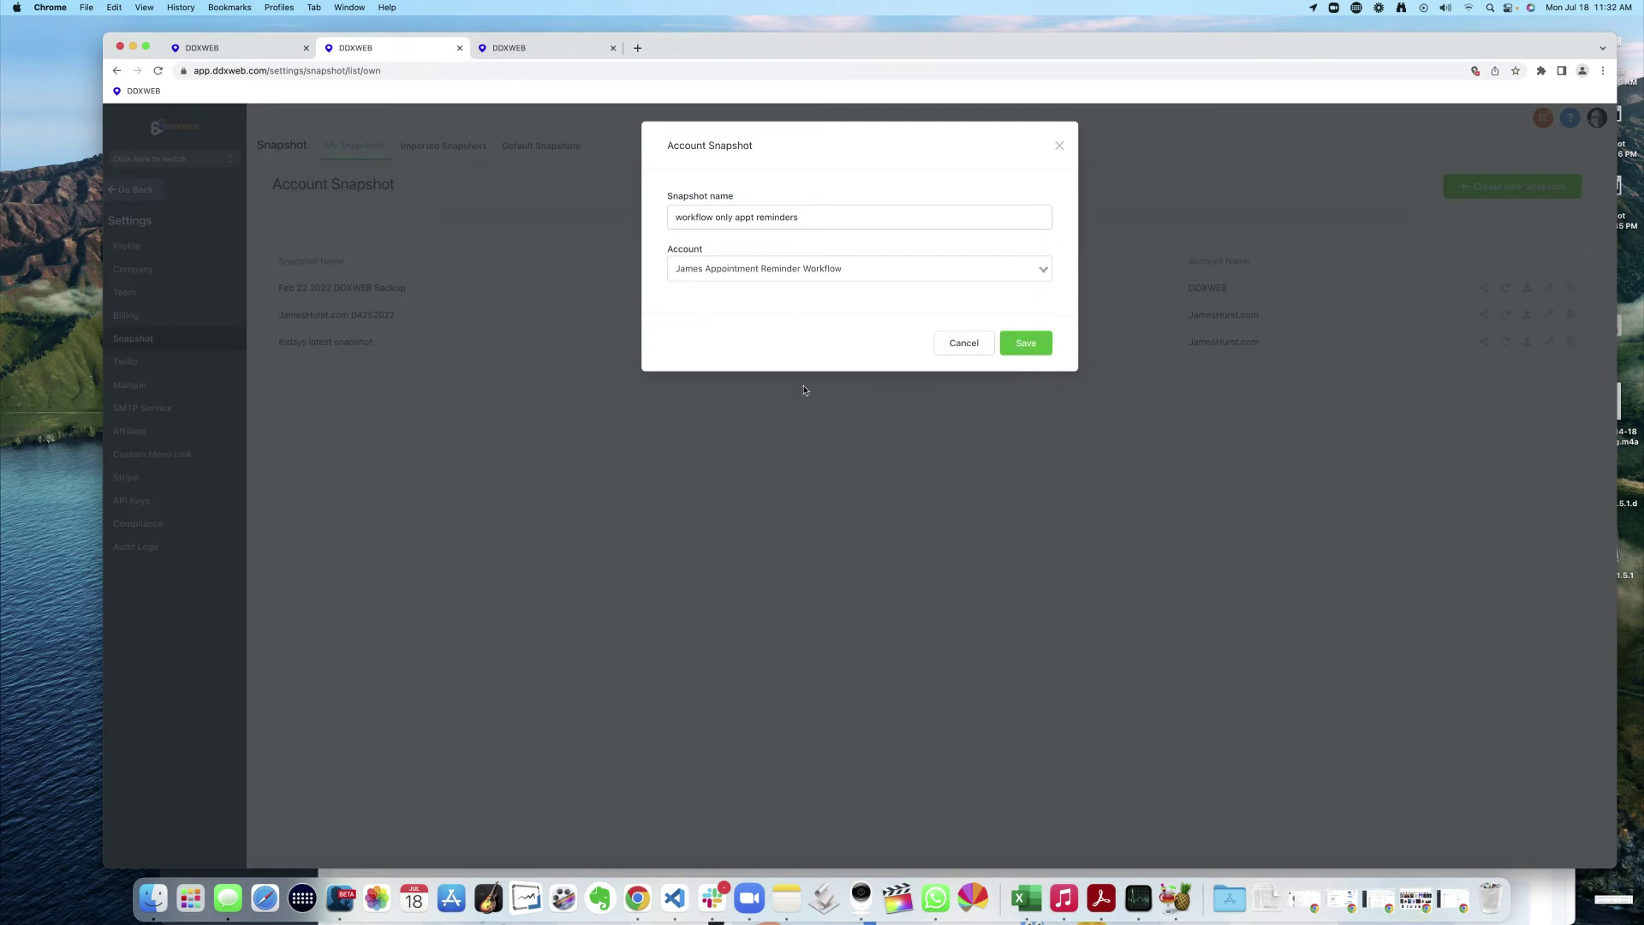
left_click(1032, 346)
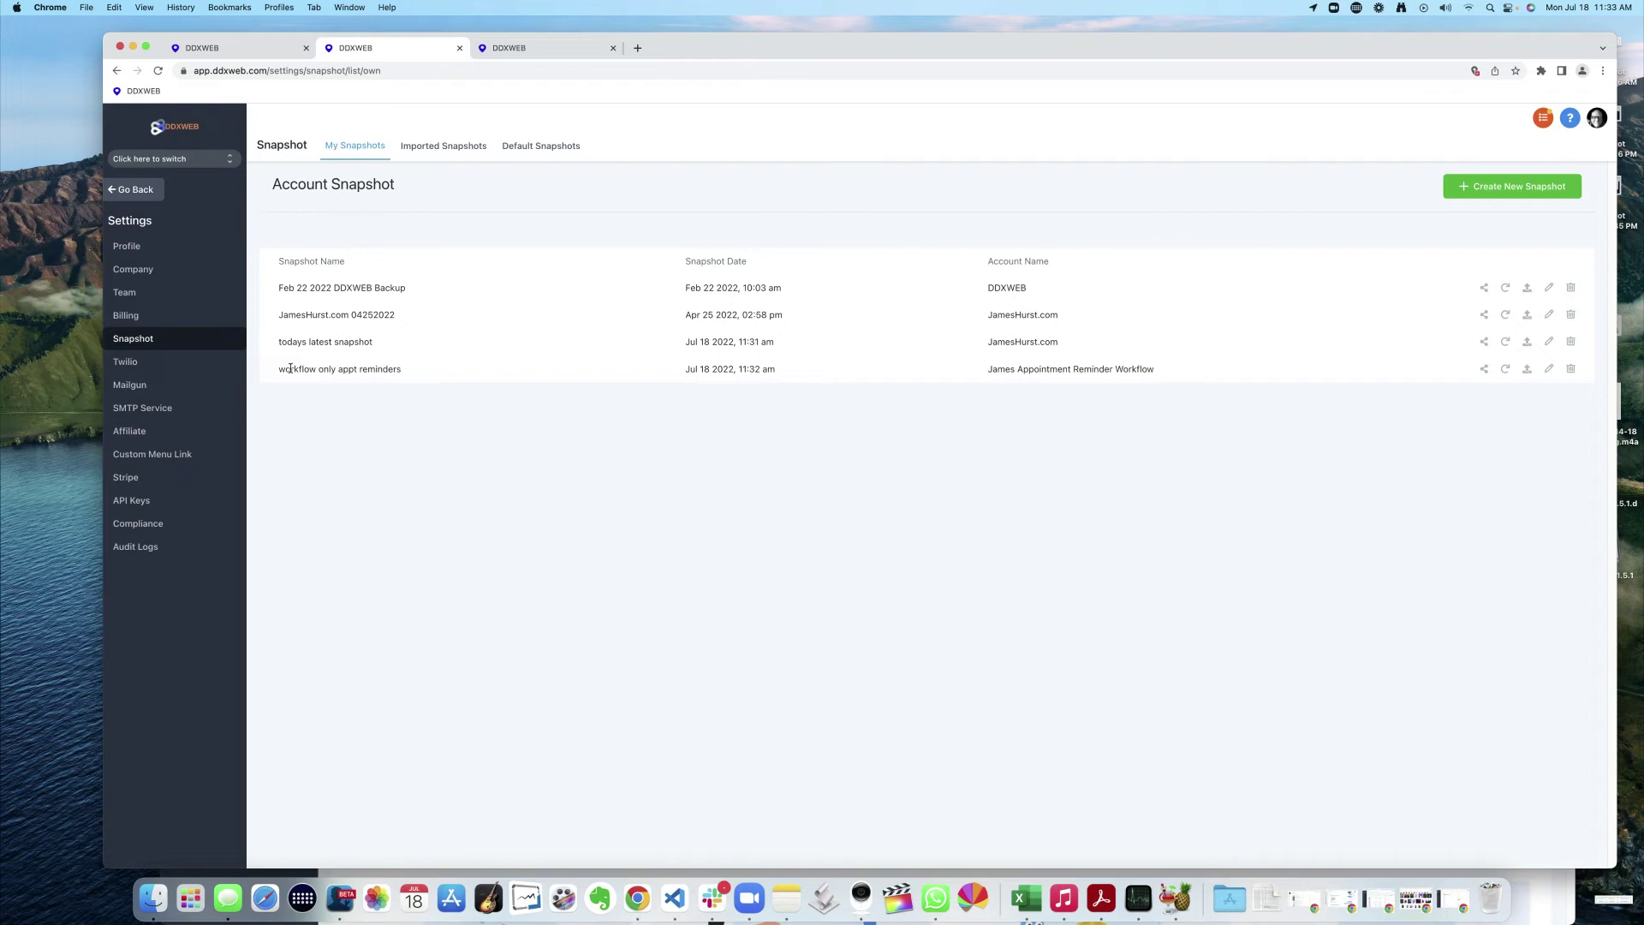
- Generate a plain share link for the new snapshot and copy it
left_click_drag(290, 368, 403, 370)
left_click(913, 415)
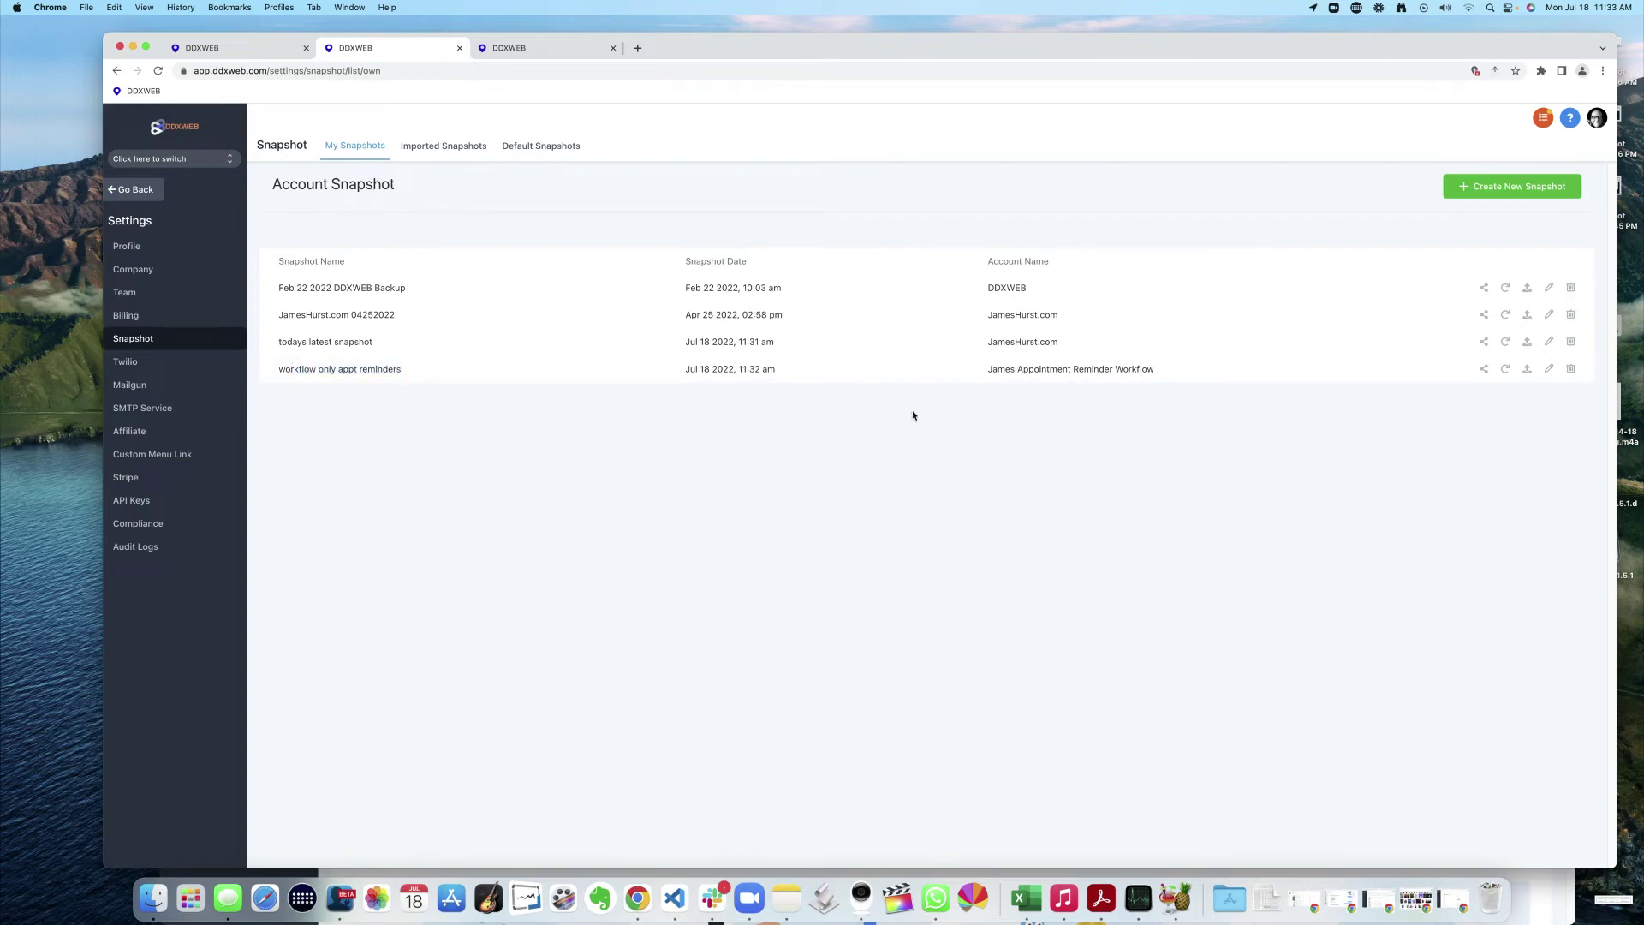
left_click(1485, 372)
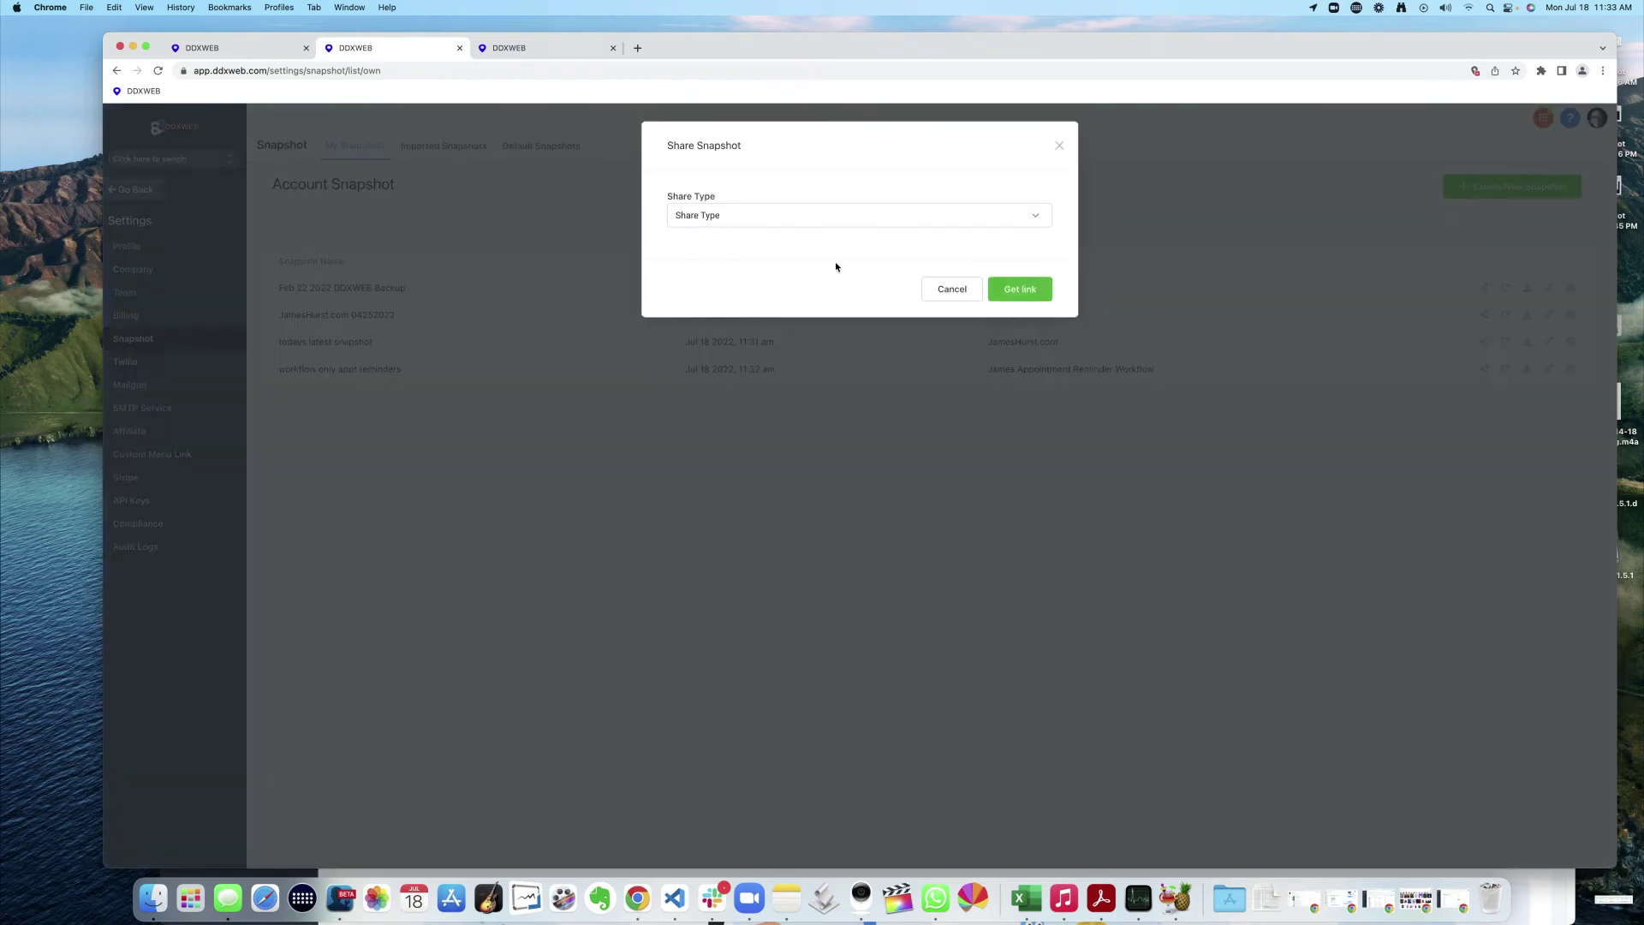
left_click(745, 220)
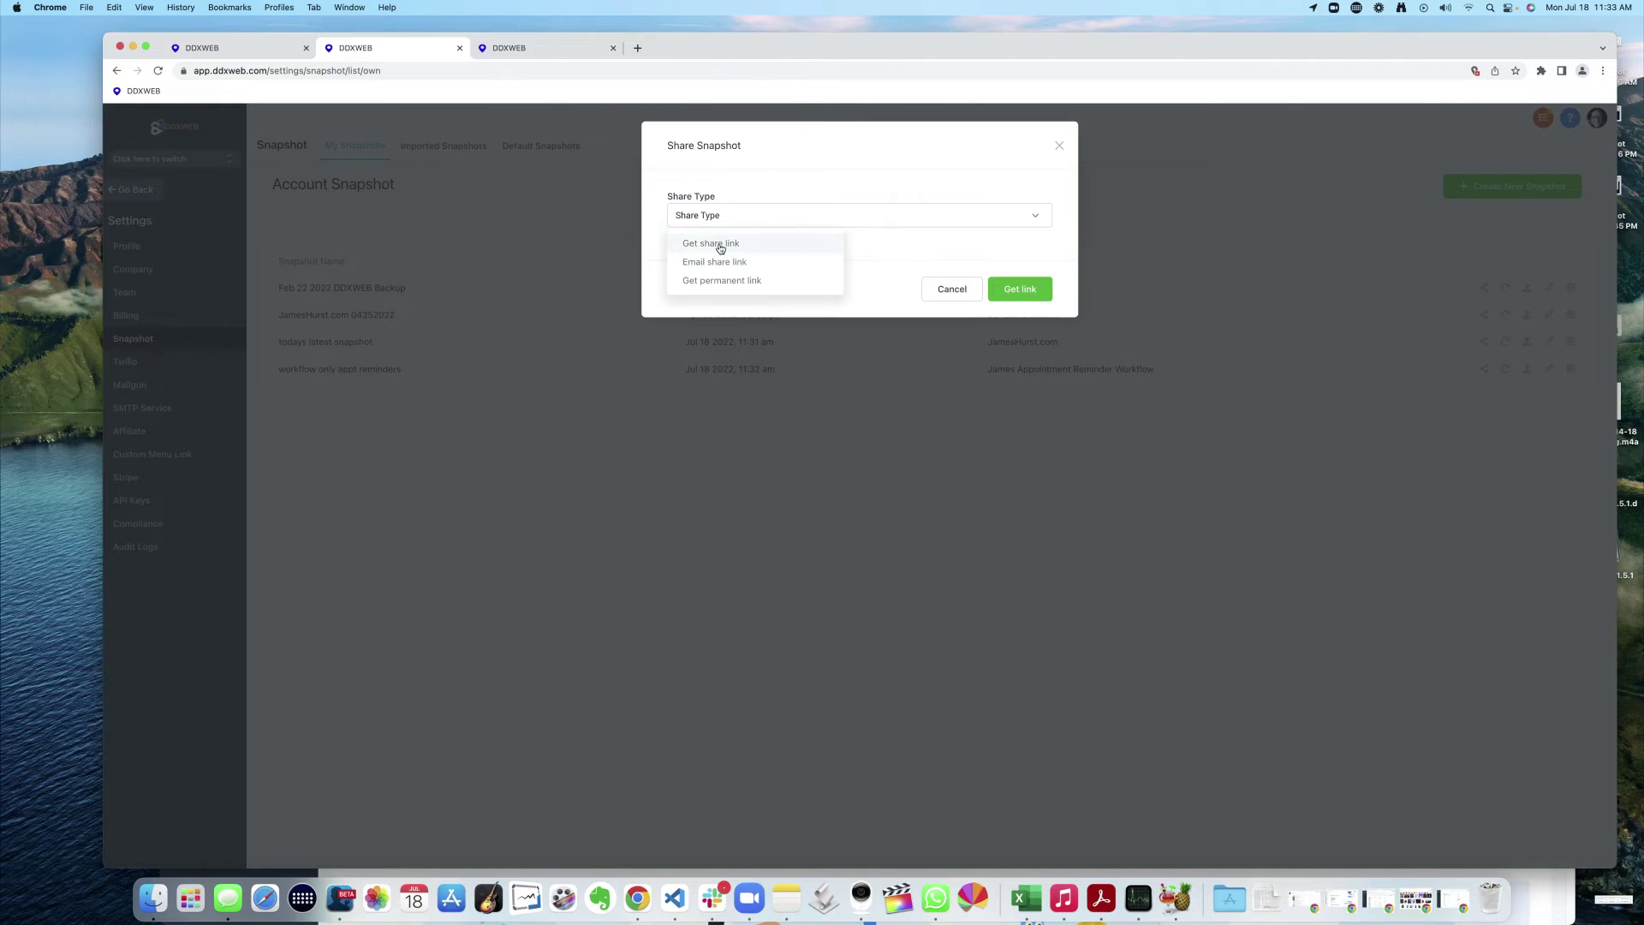
left_click(719, 247)
left_click(1032, 291)
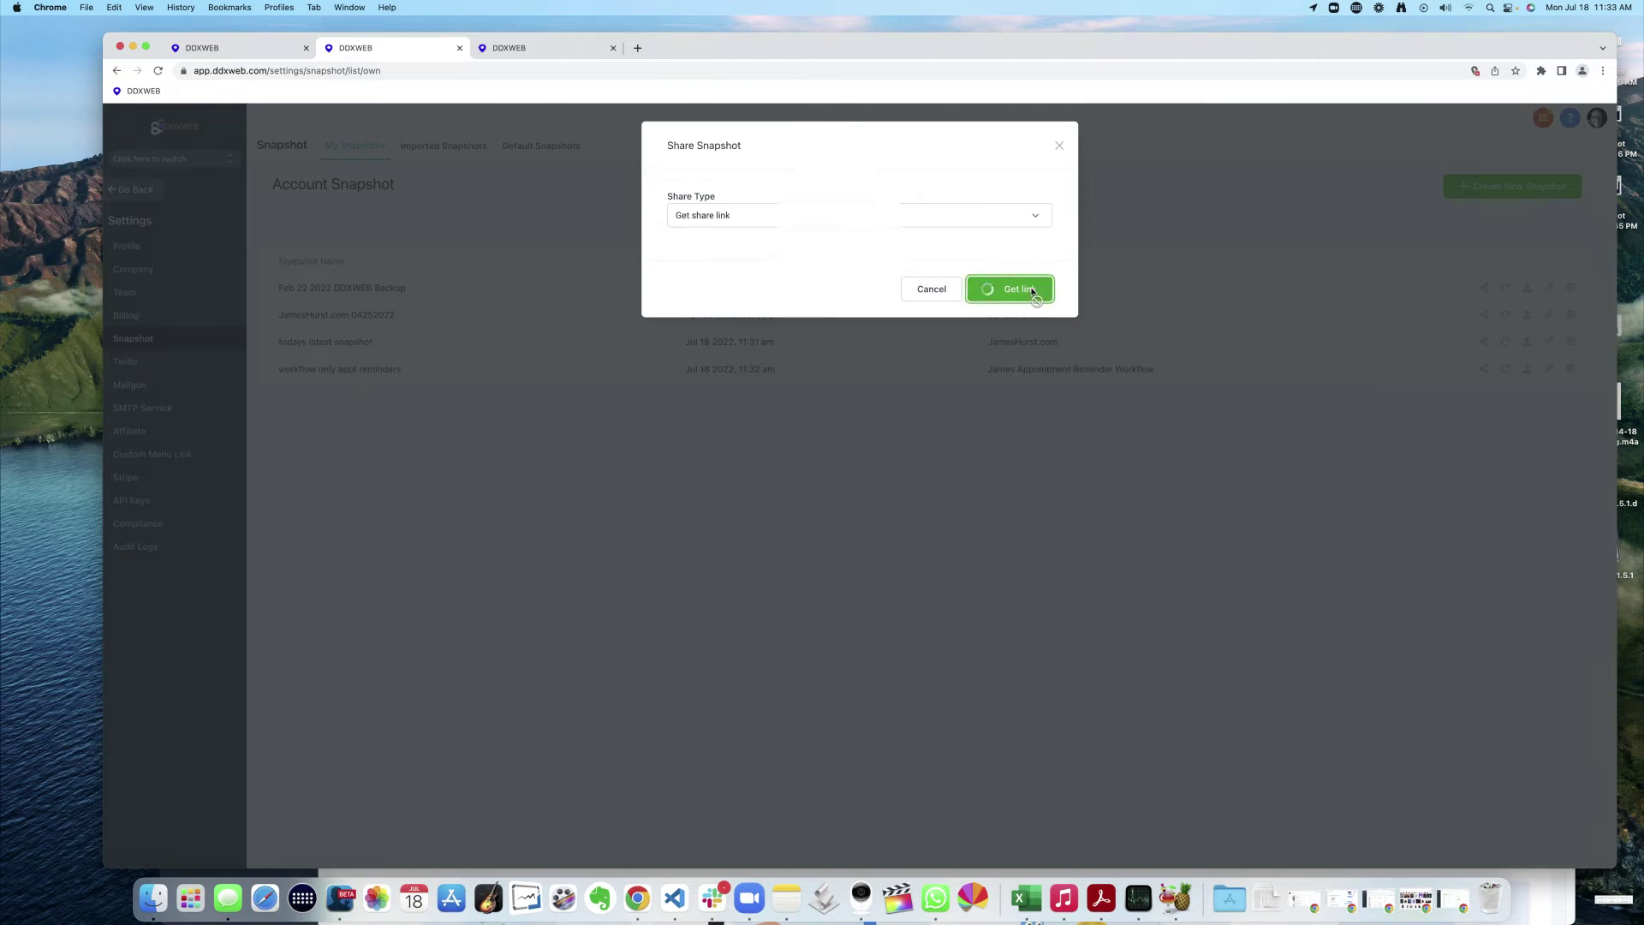
left_click_drag(841, 212, 669, 197)
right_click(682, 197)
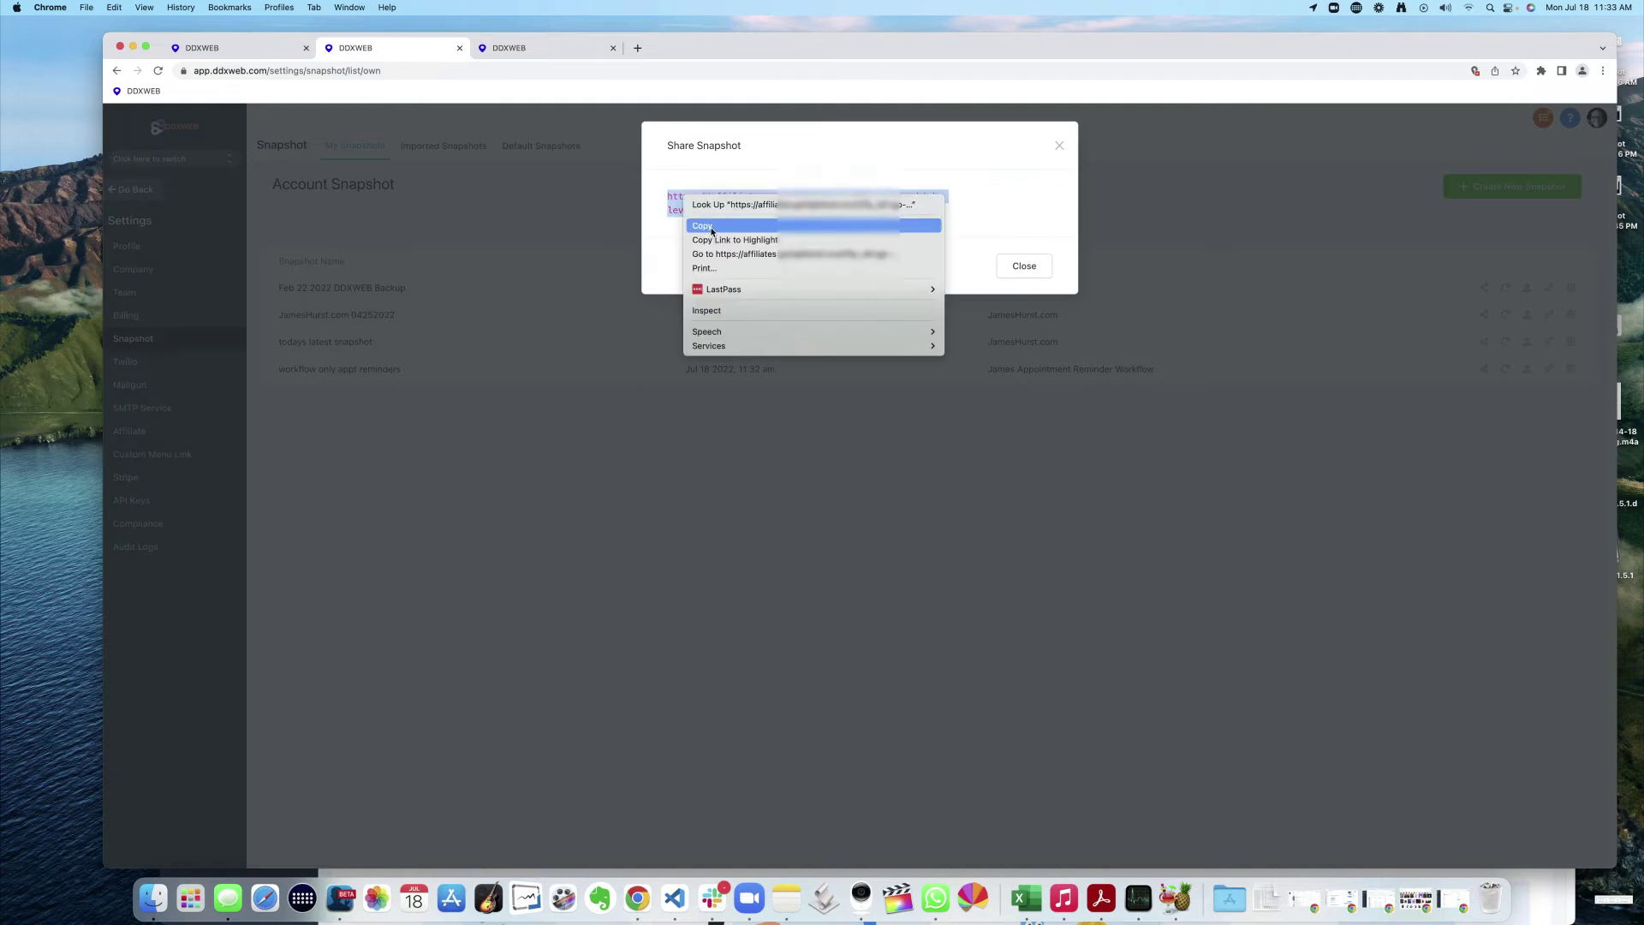
left_click(712, 227)
left_click(1026, 266)
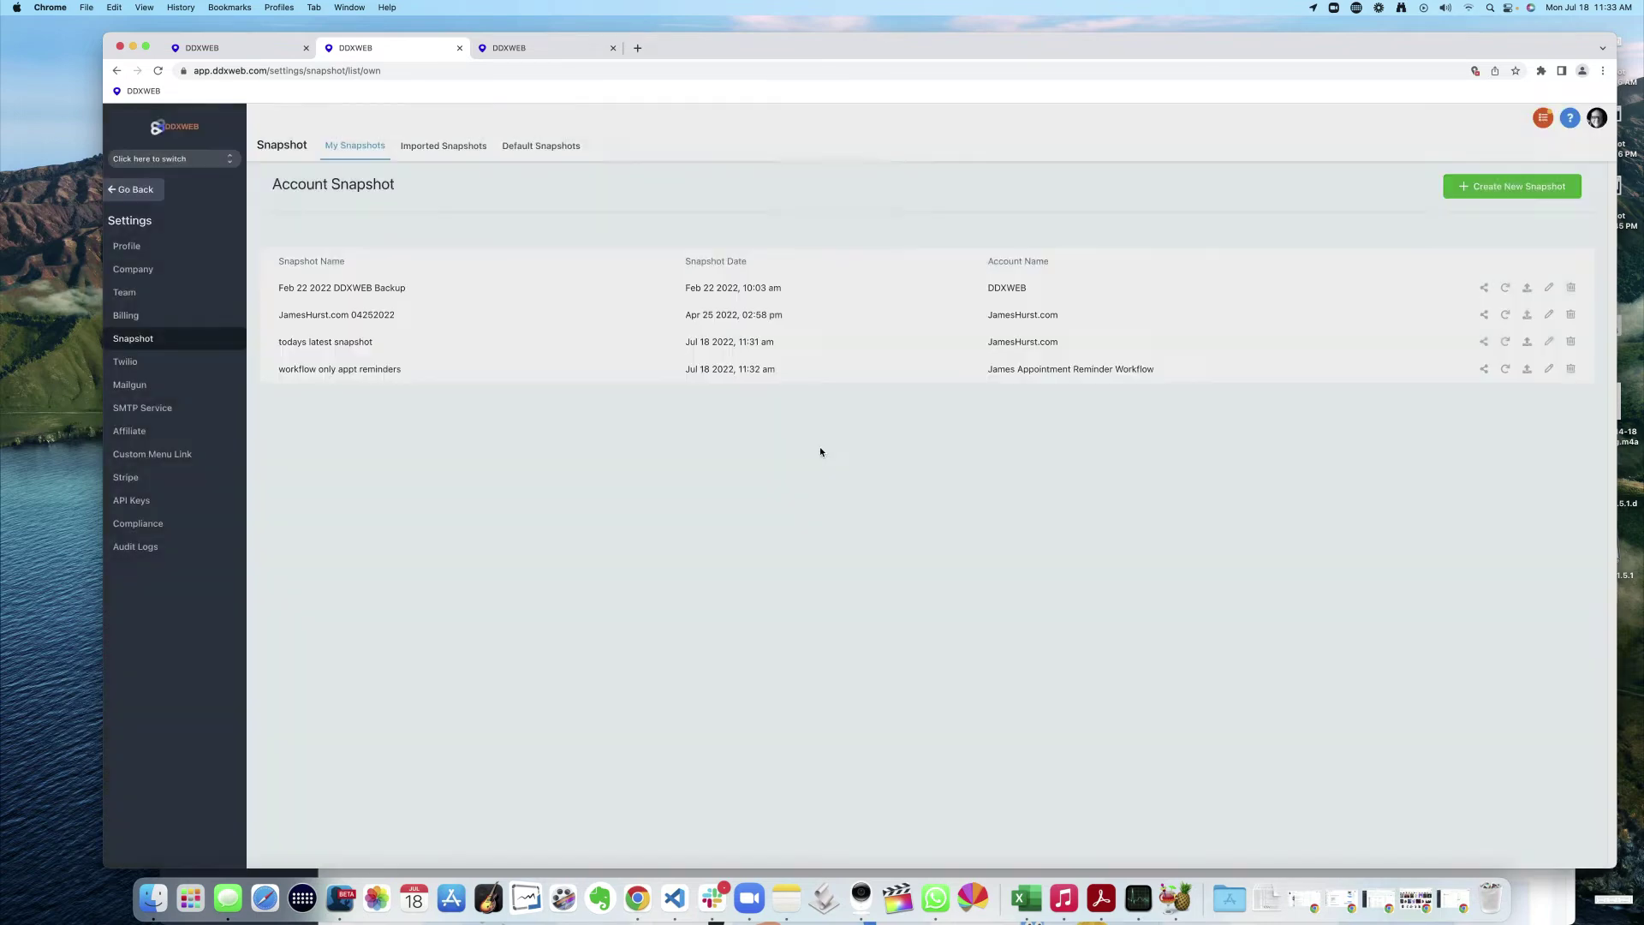
- Switch into the DDXWEB sub-account by searching 'd' in the account switcher
left_click(158, 162)
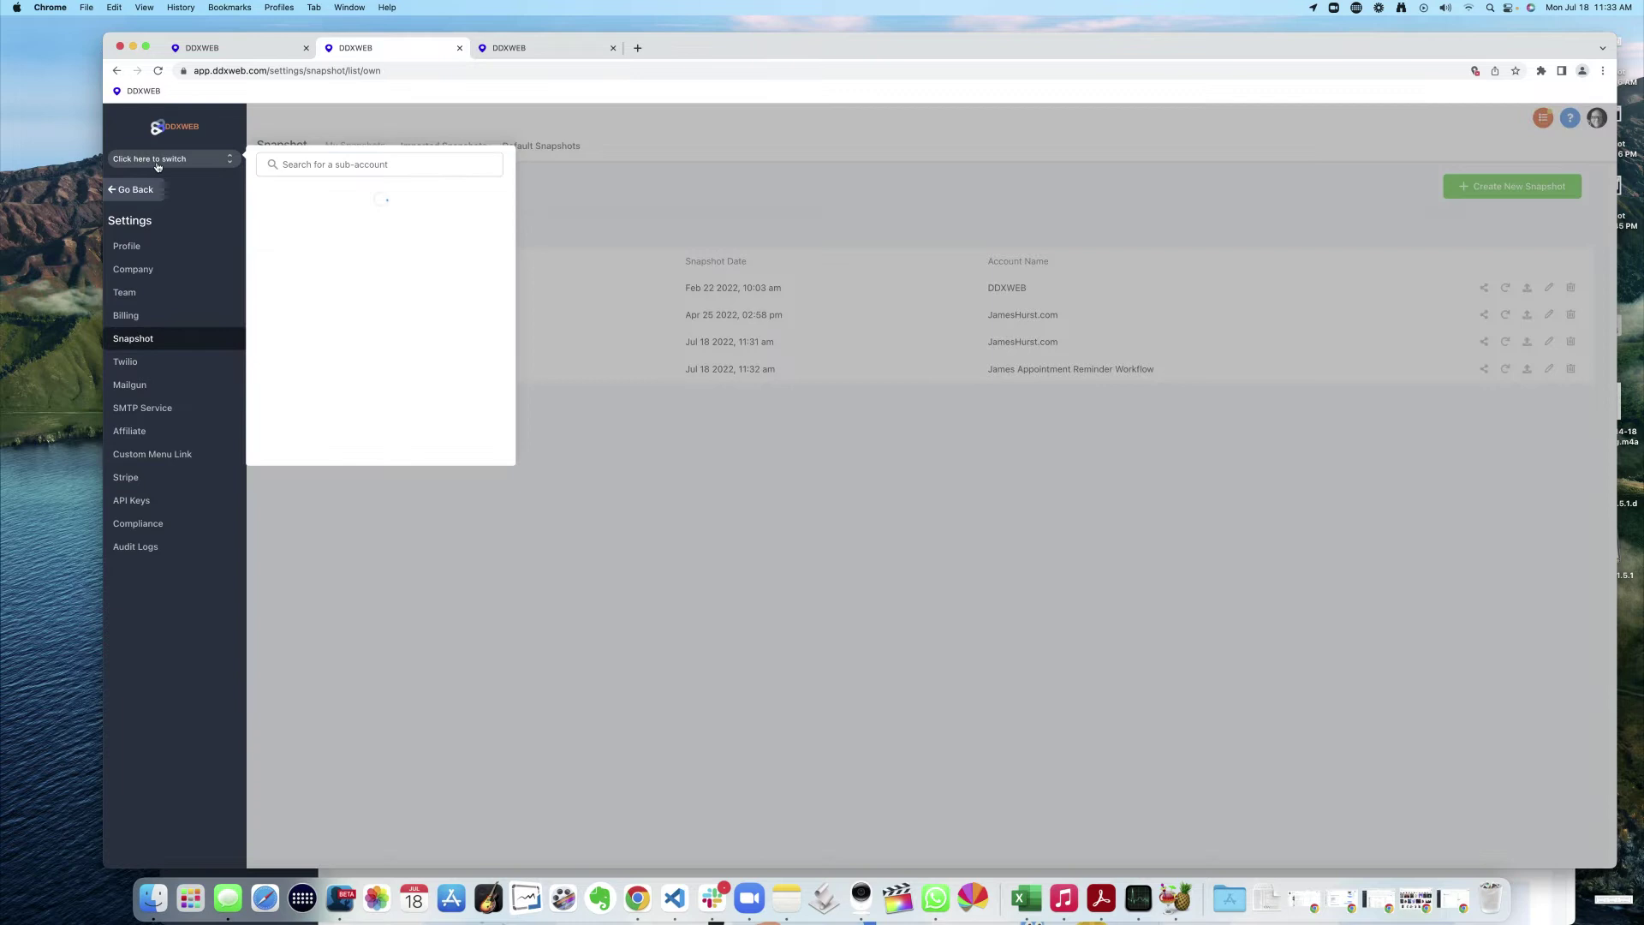
left_click(352, 168)
type("ddx")
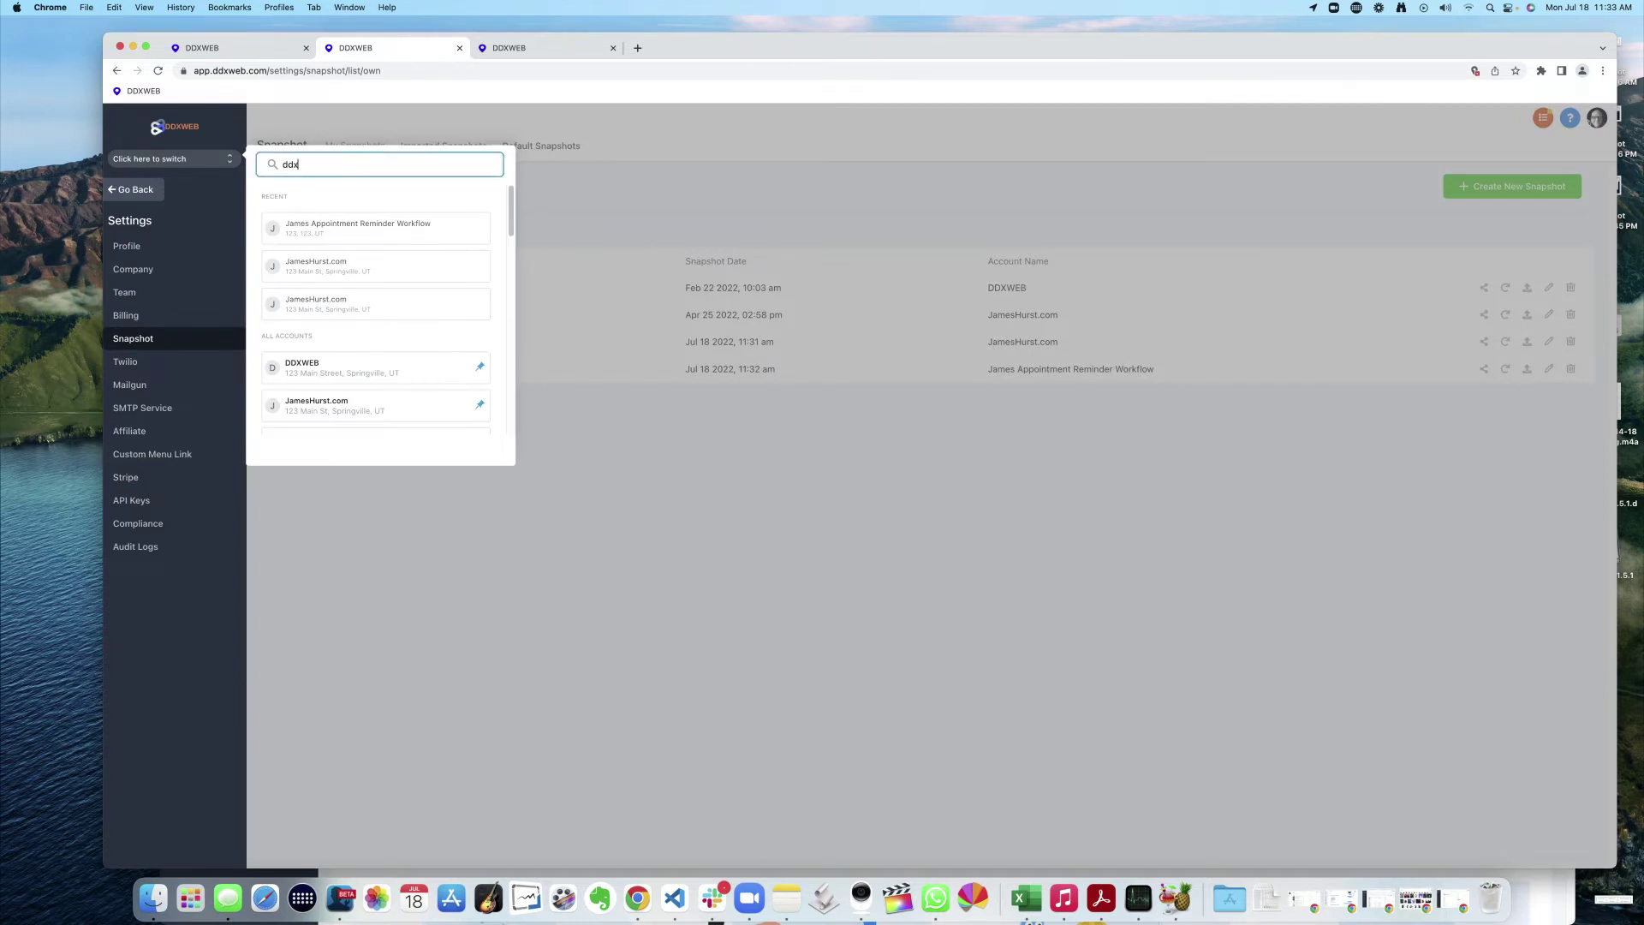
left_click(308, 230)
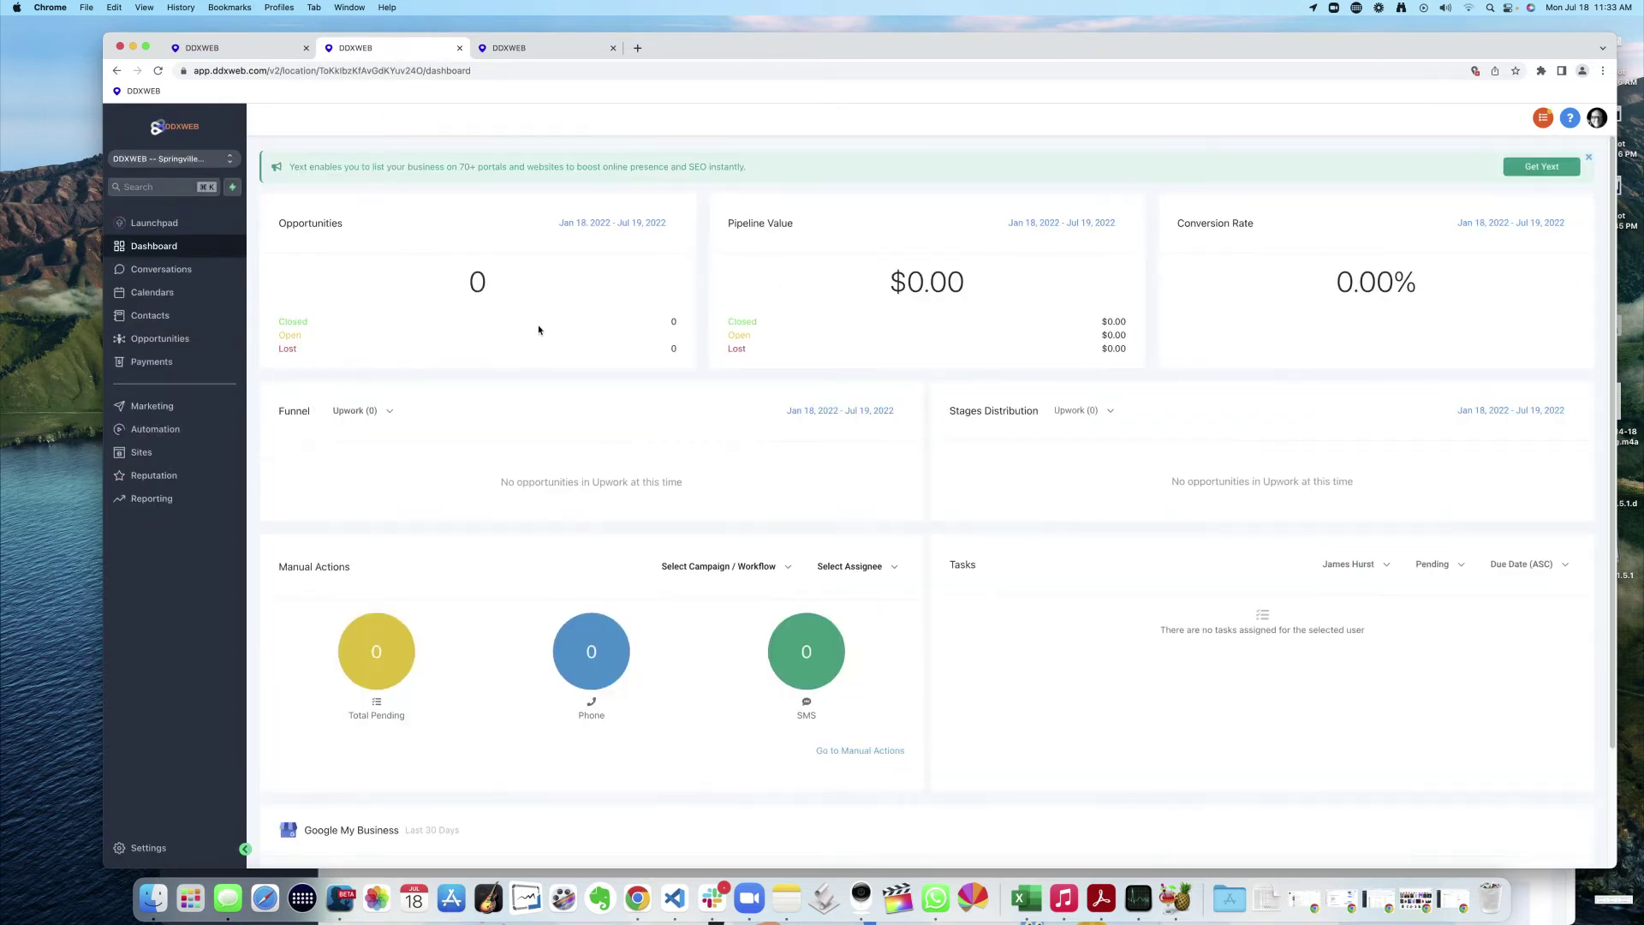
- Close the extra DDXWEB tab and open the copied snapshot share link in a new tab
left_click(613, 48)
left_click(485, 48)
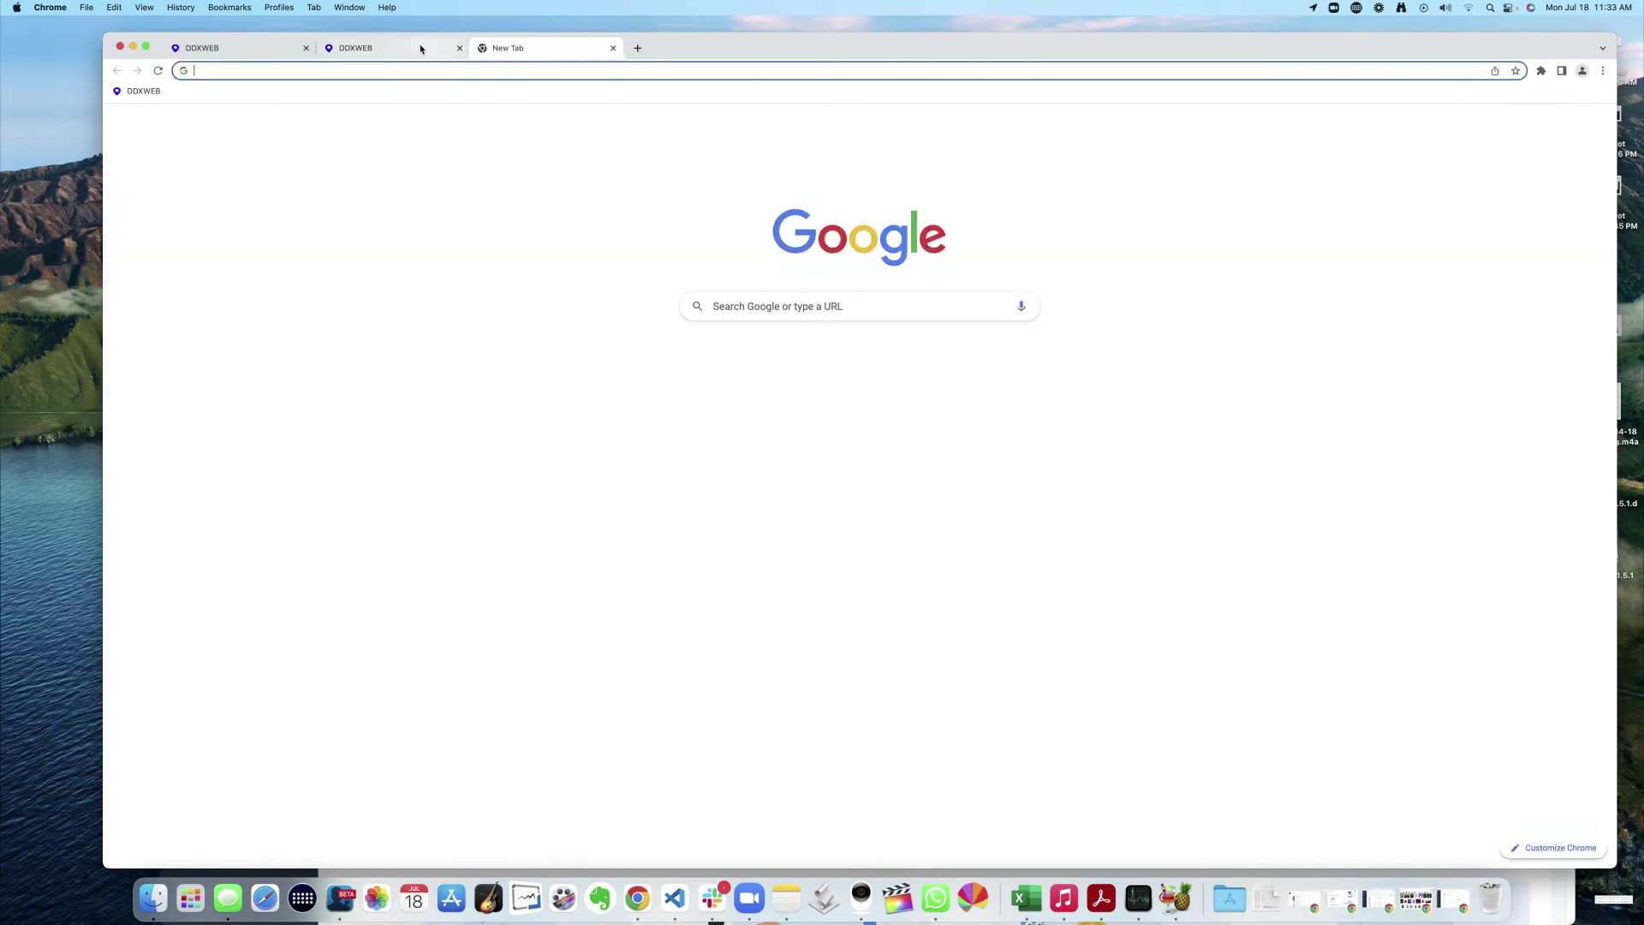
left_click(408, 52)
left_click(548, 48)
left_click(563, 71)
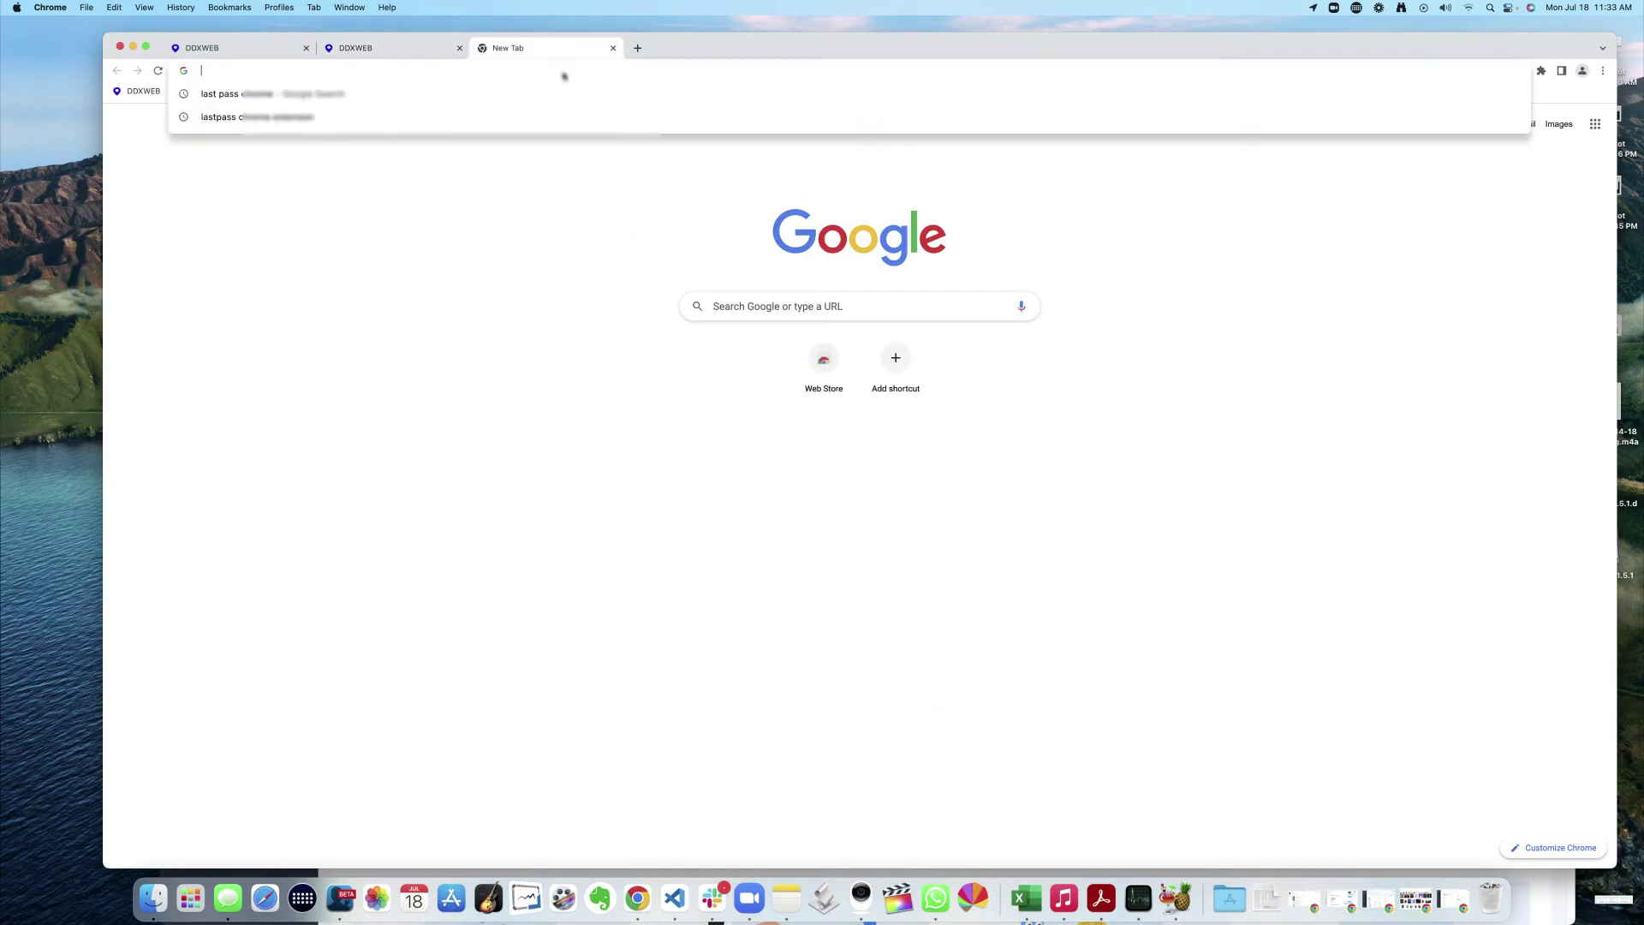
key("super+v")
key("Return")
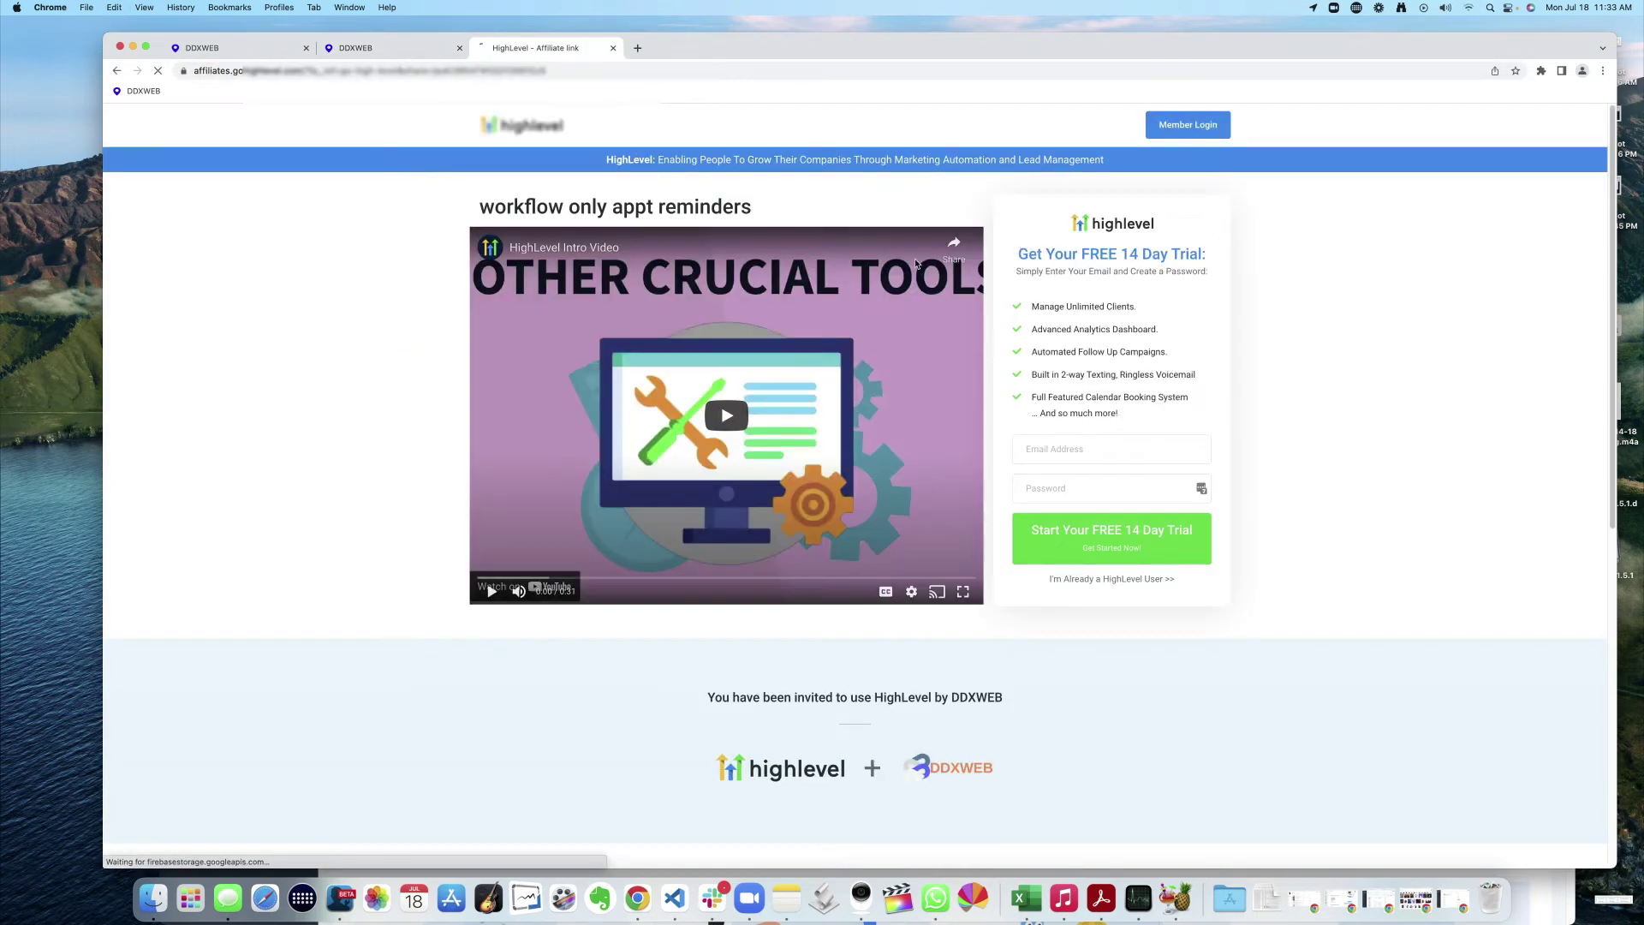
- Highlight the 'workflow only appt reminders' title and scroll down the signup page
left_click_drag(511, 206, 755, 210)
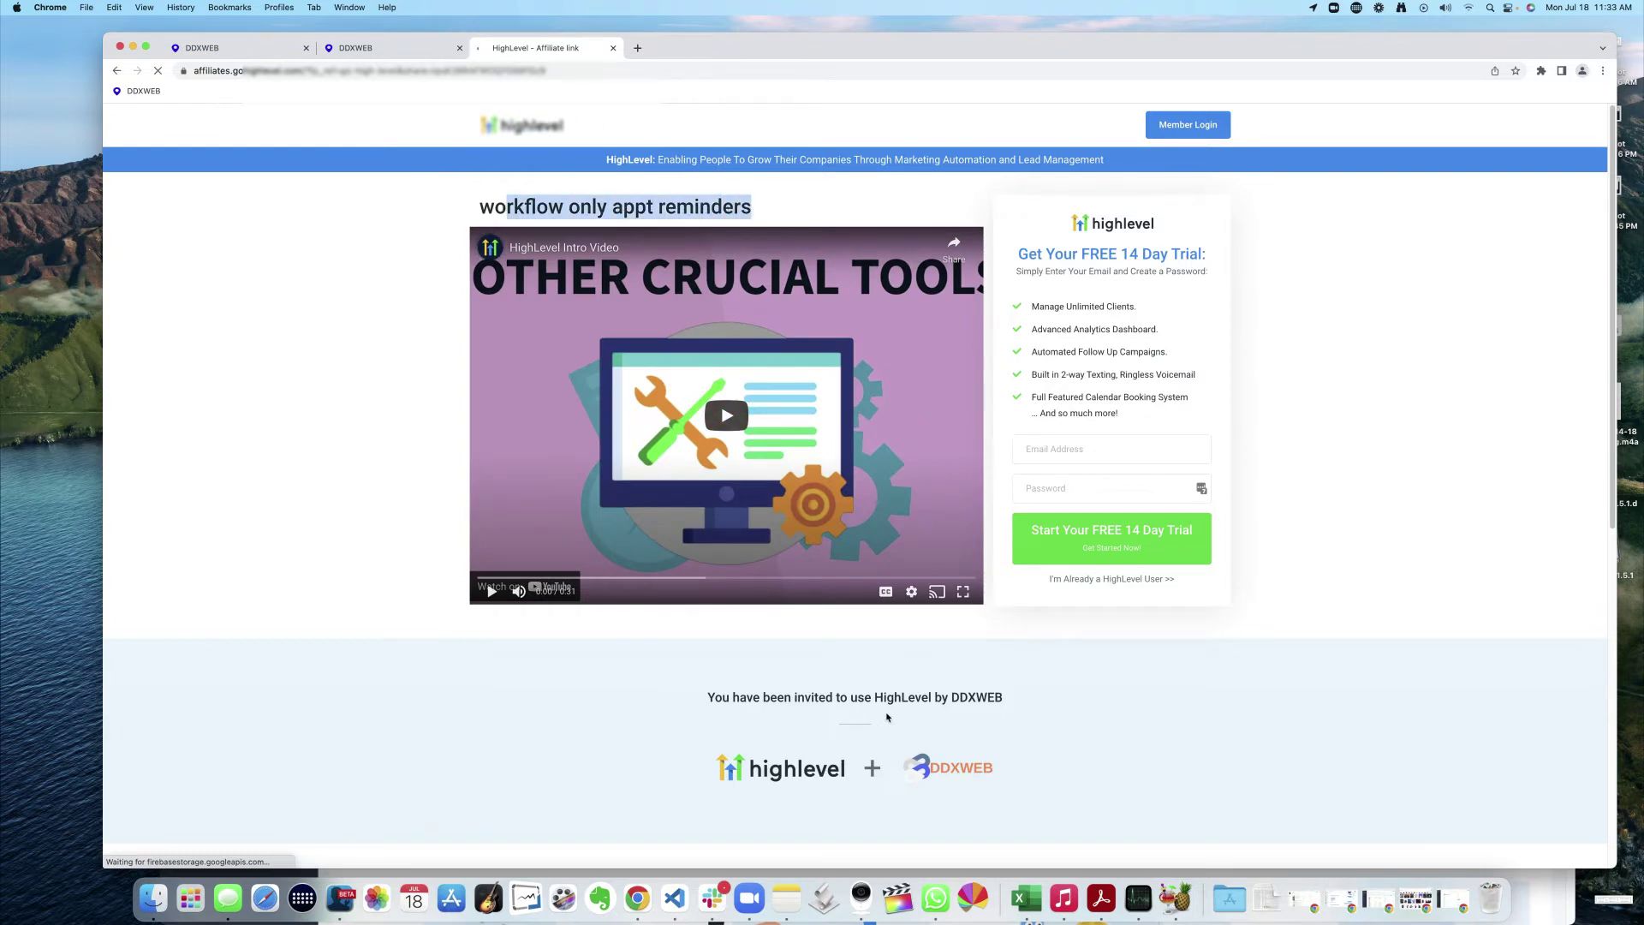
scroll(770, 600, "down", 1)
left_click_drag(731, 655, 1060, 672)
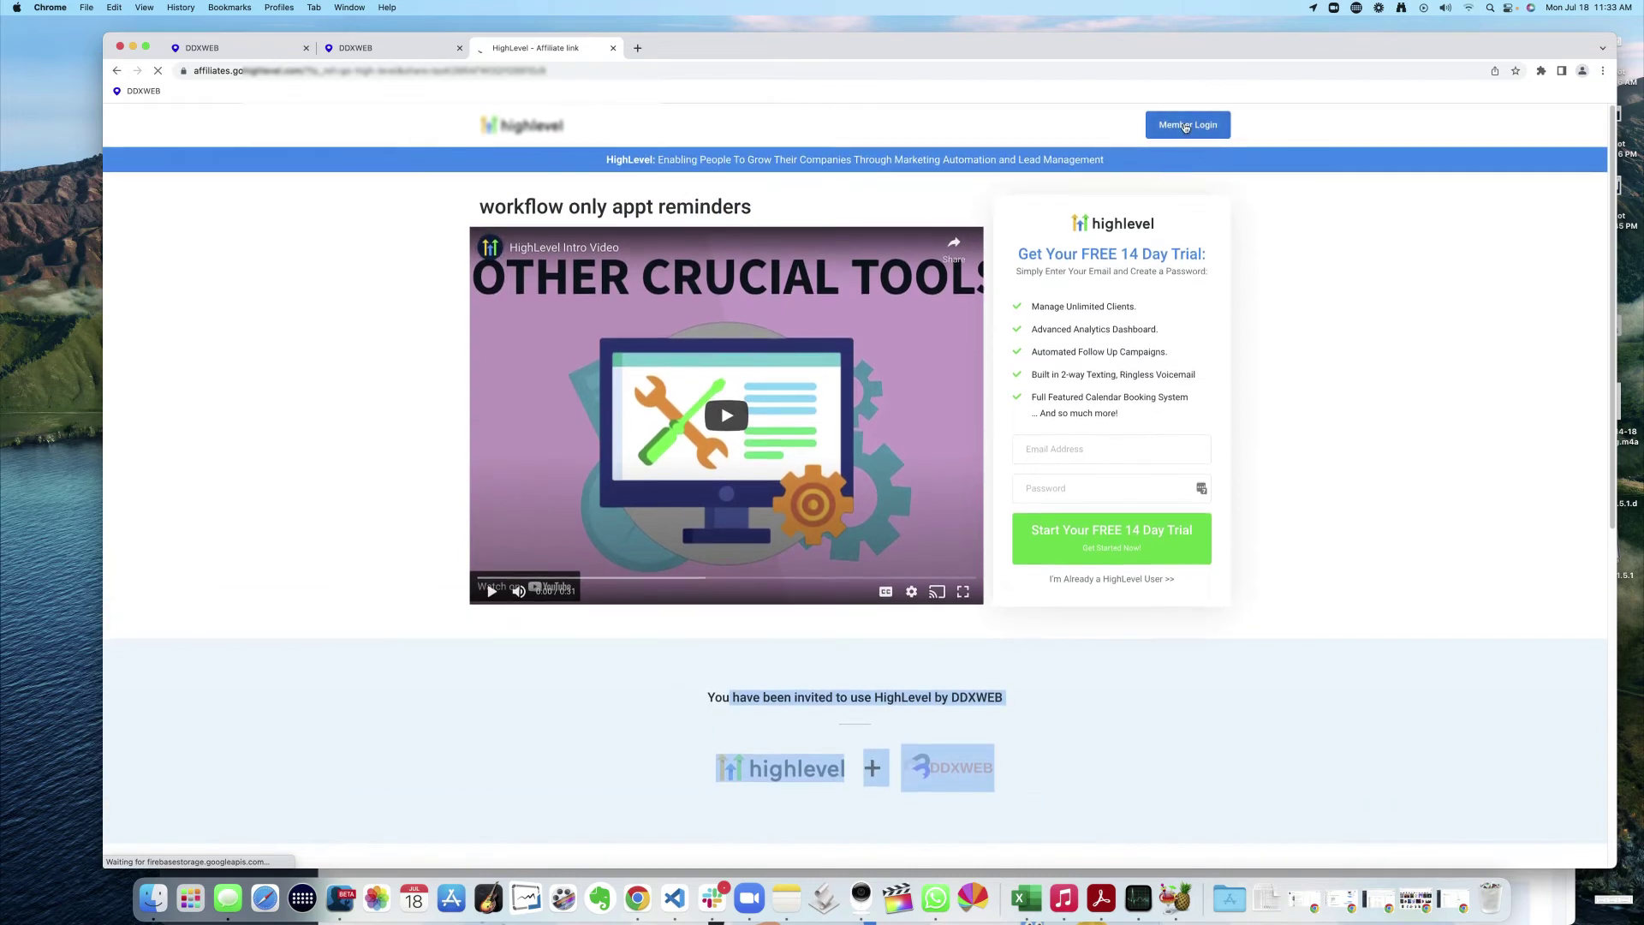
- Sign in on the member login page using the saved login from the password manager
left_click(1186, 125)
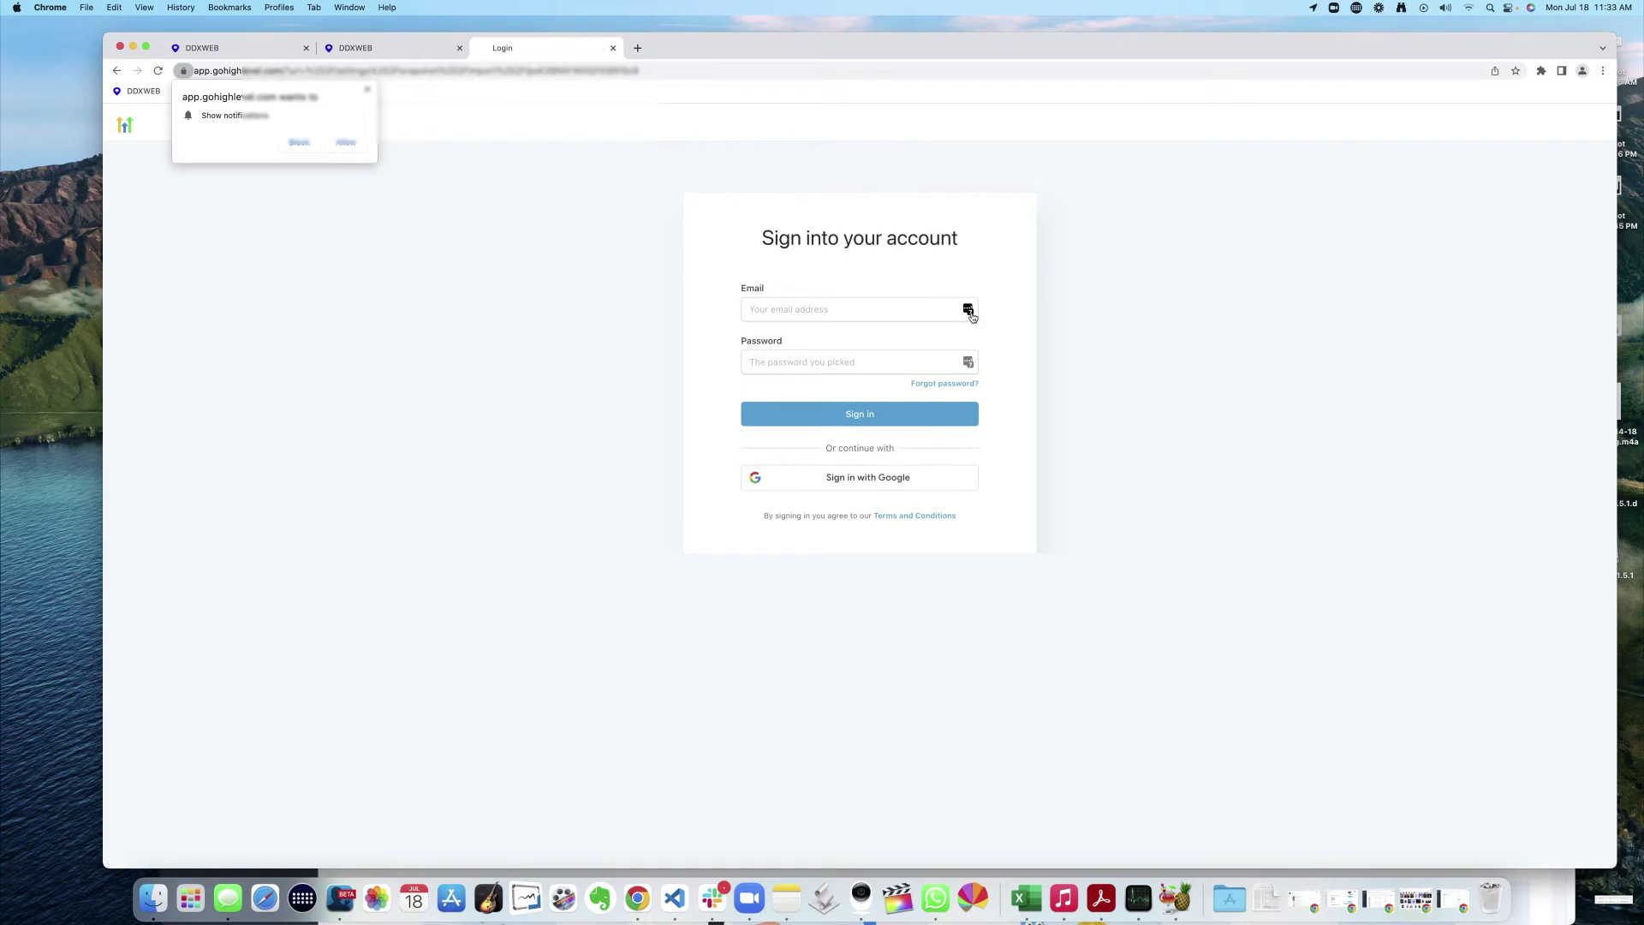
left_click(970, 311)
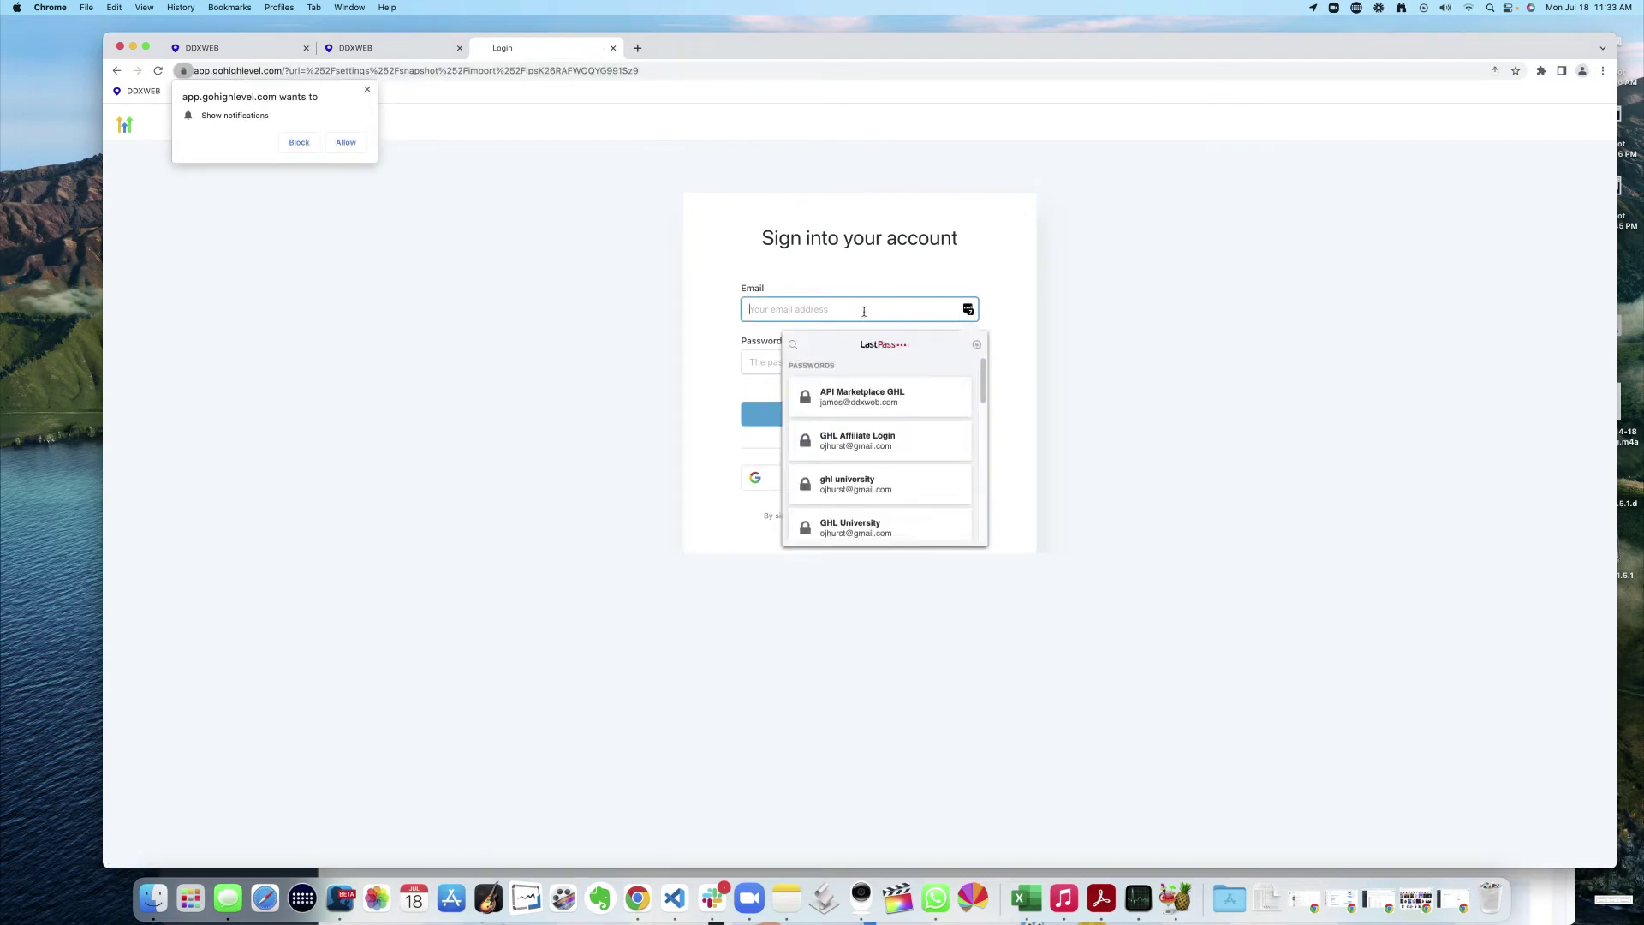
type("jame")
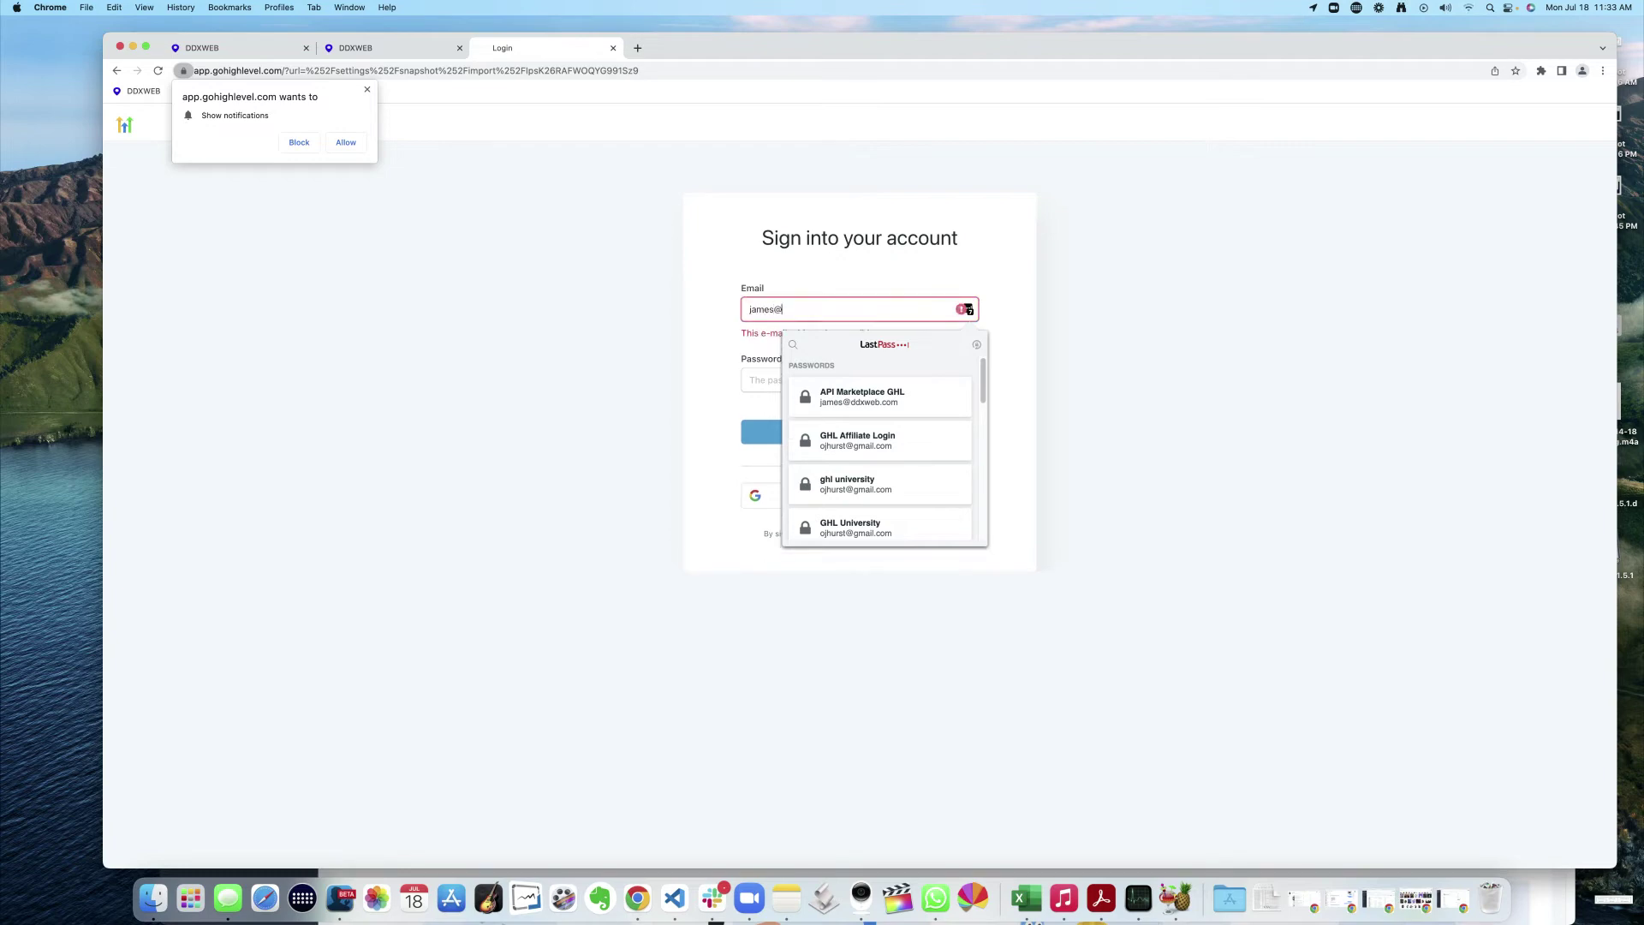
type("s@")
left_click(802, 347)
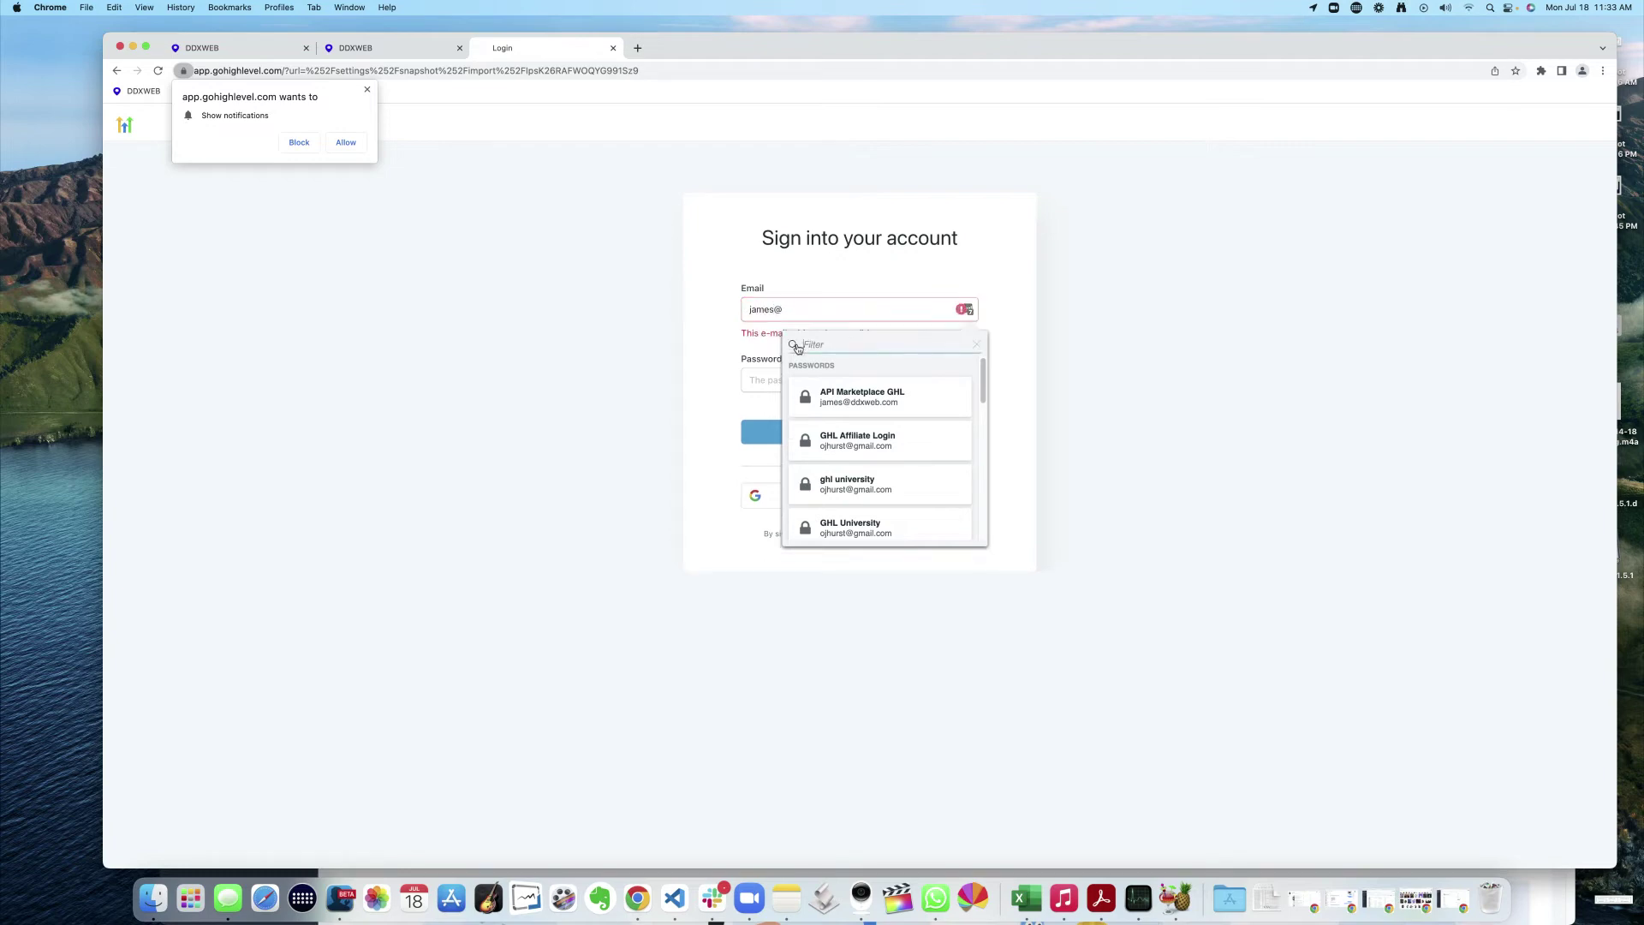
type("jaem")
key("Return")
key("Return")
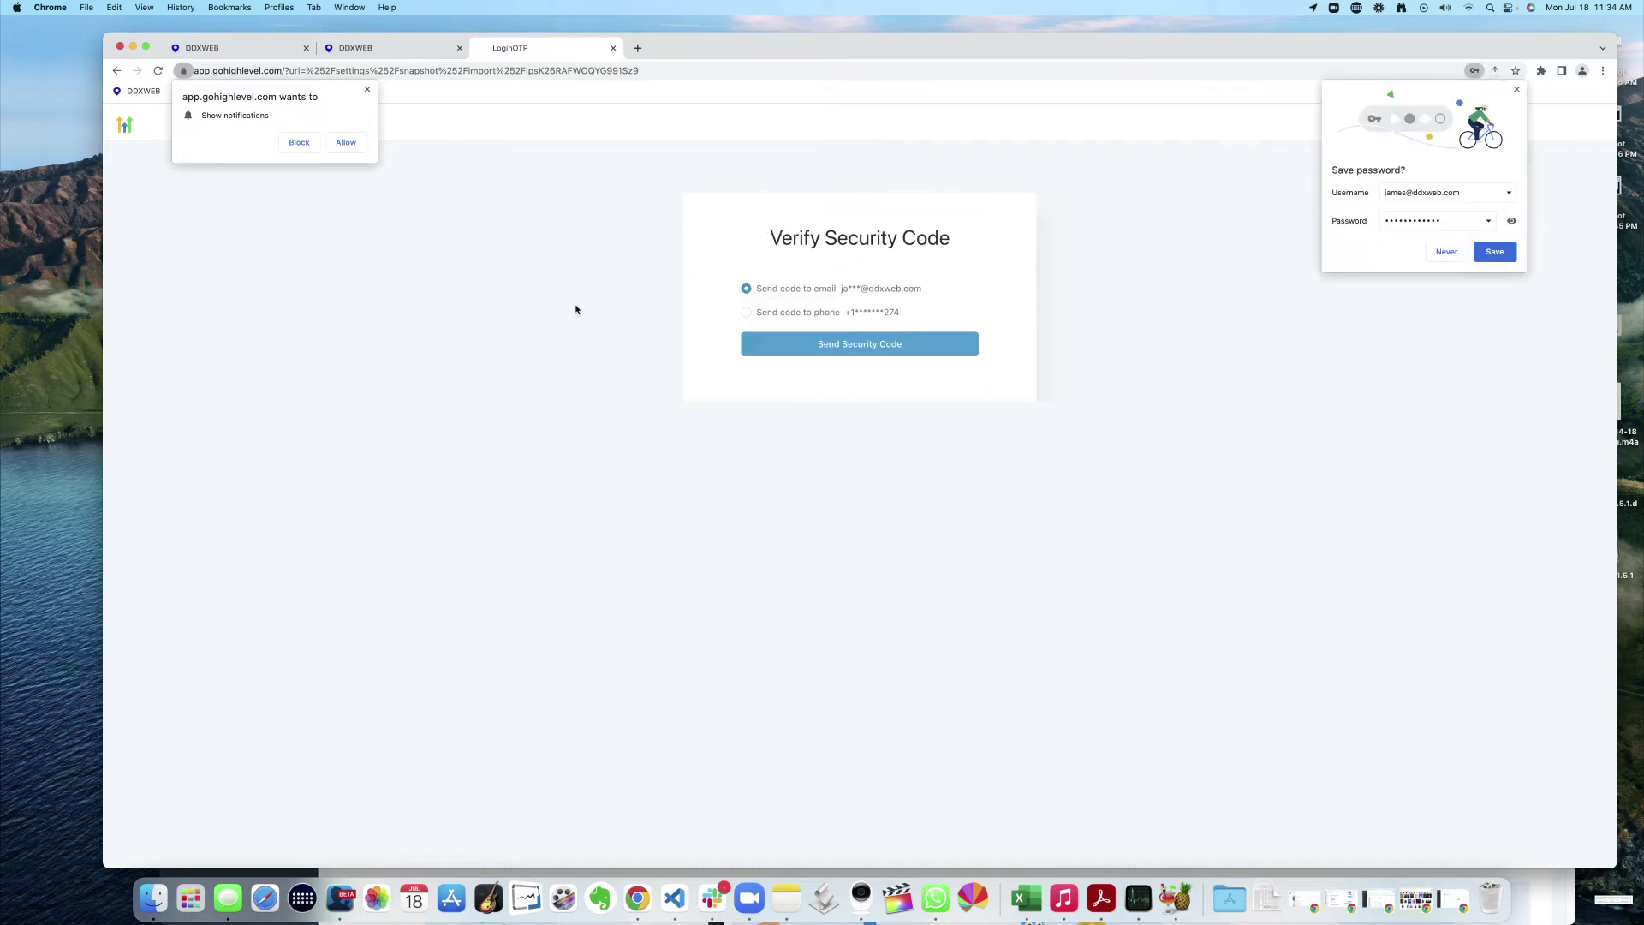
- Verify with the phone security code, dismiss browser prompts, and confirm the snapshot import
left_click(746, 312)
left_click(908, 344)
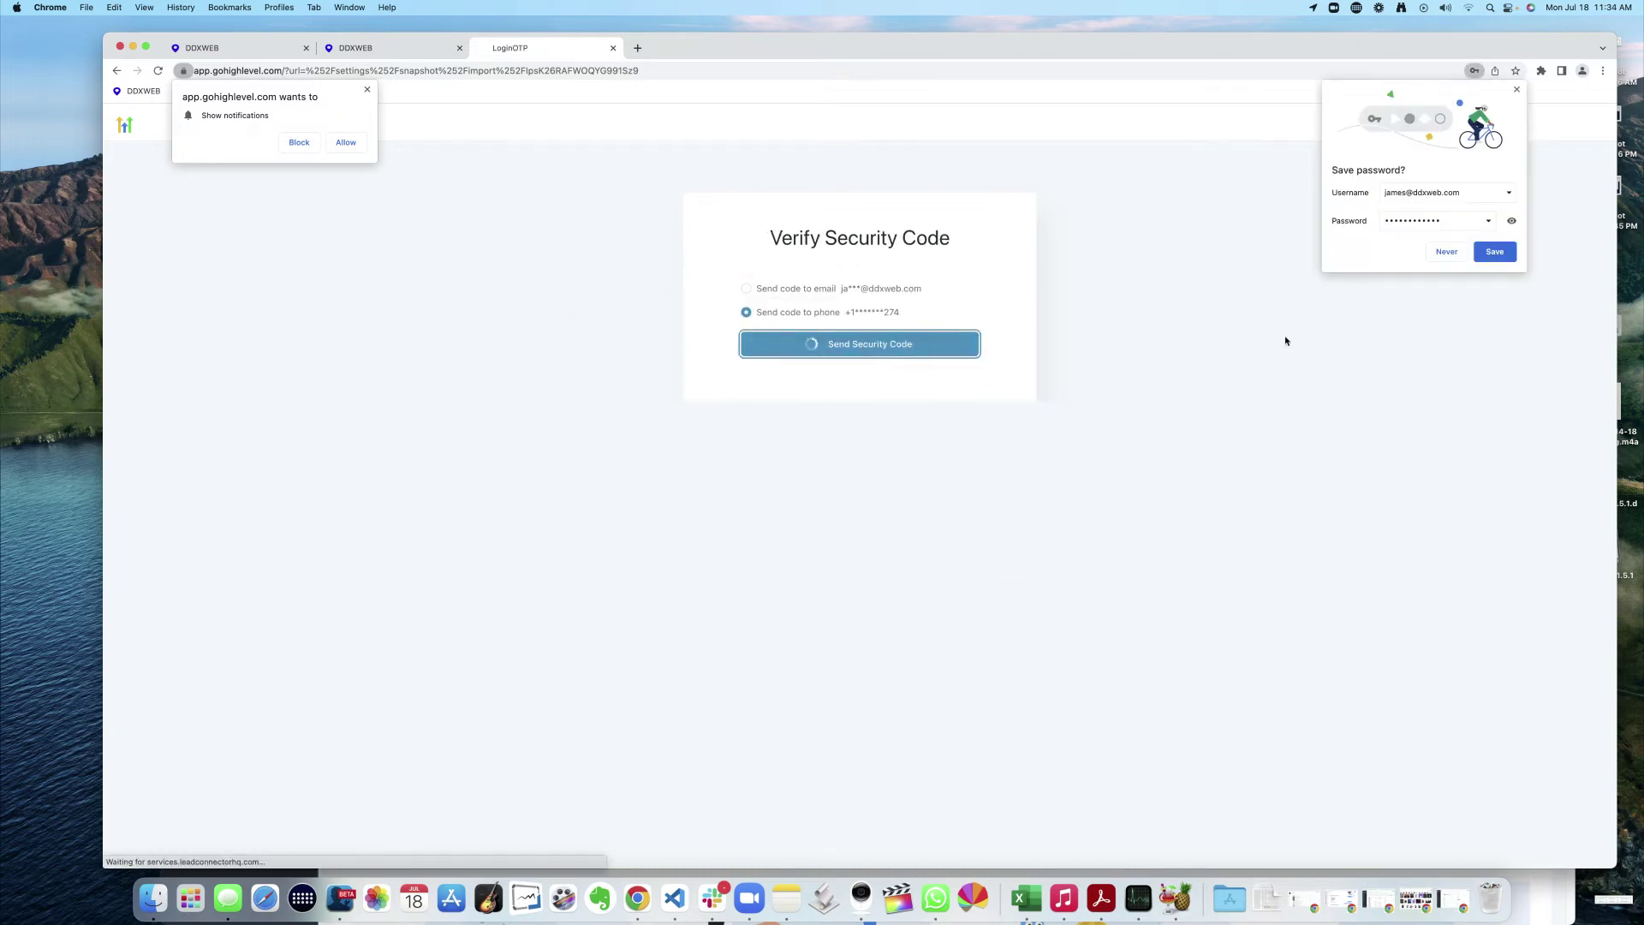
left_click(1486, 258)
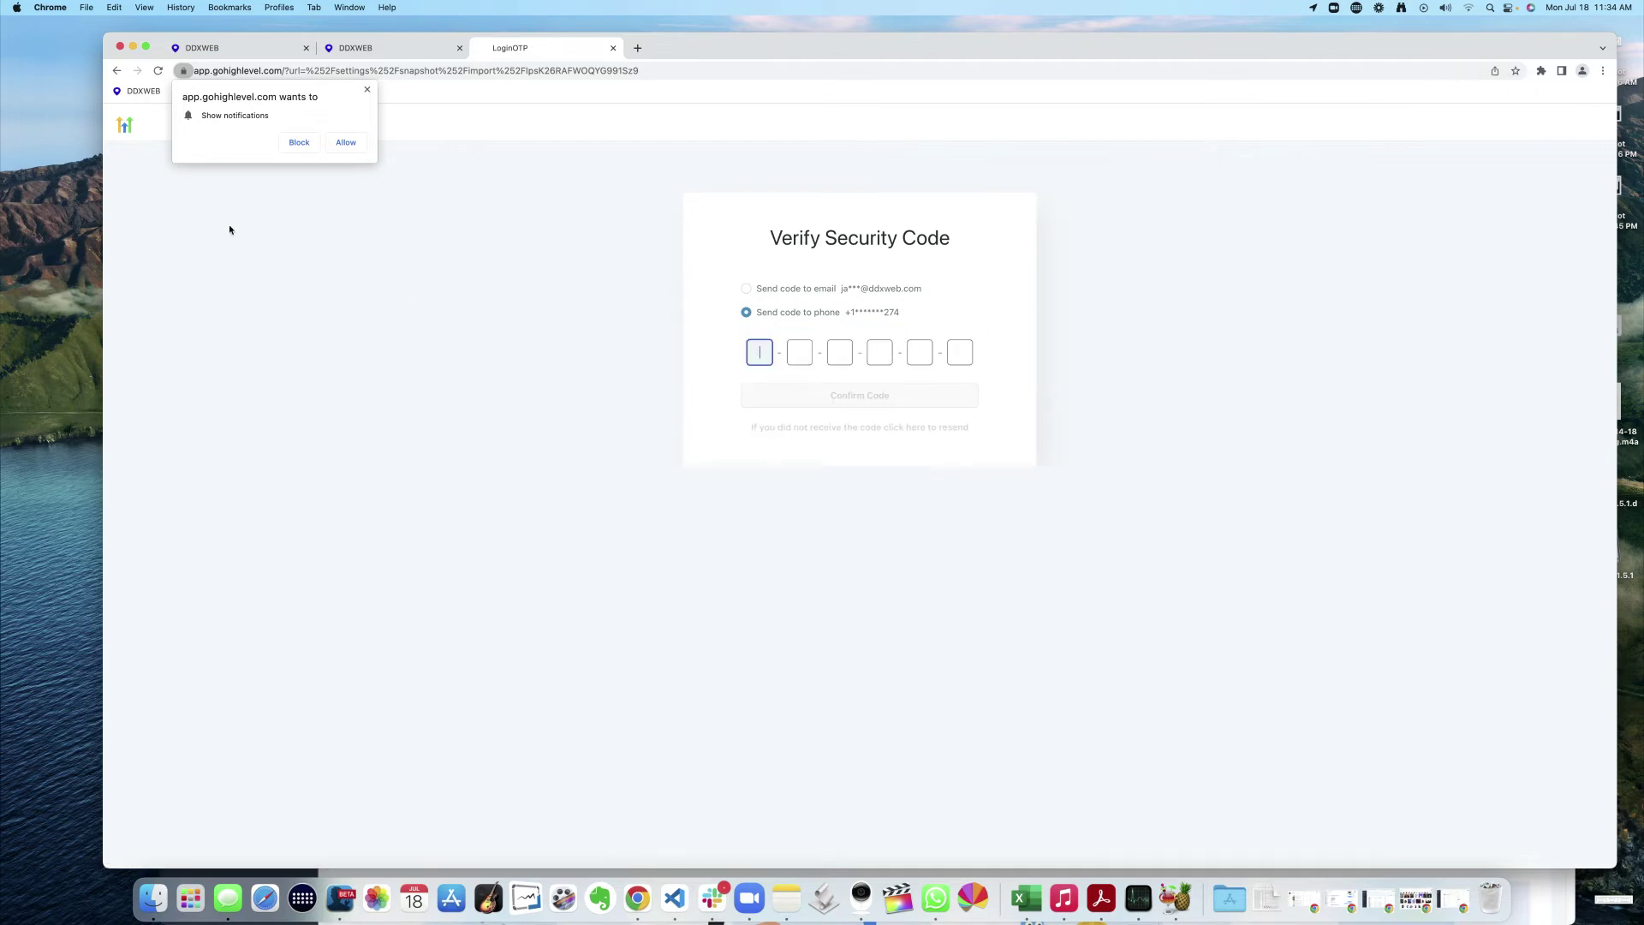
key("super+v")
left_click(1507, 275)
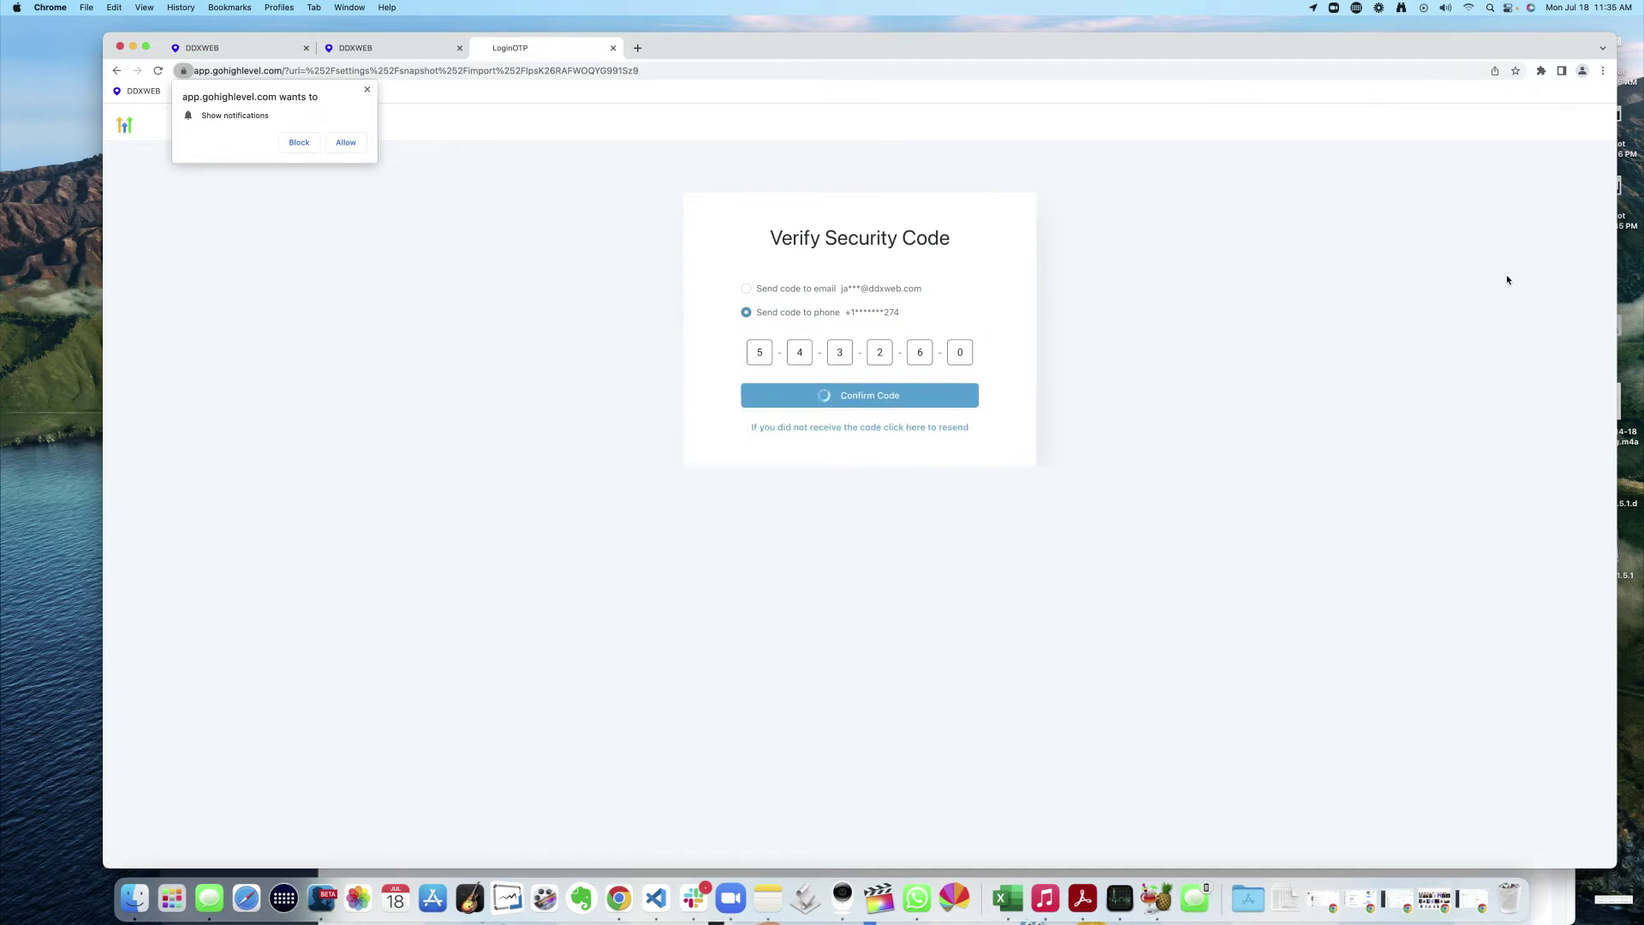
left_click(368, 89)
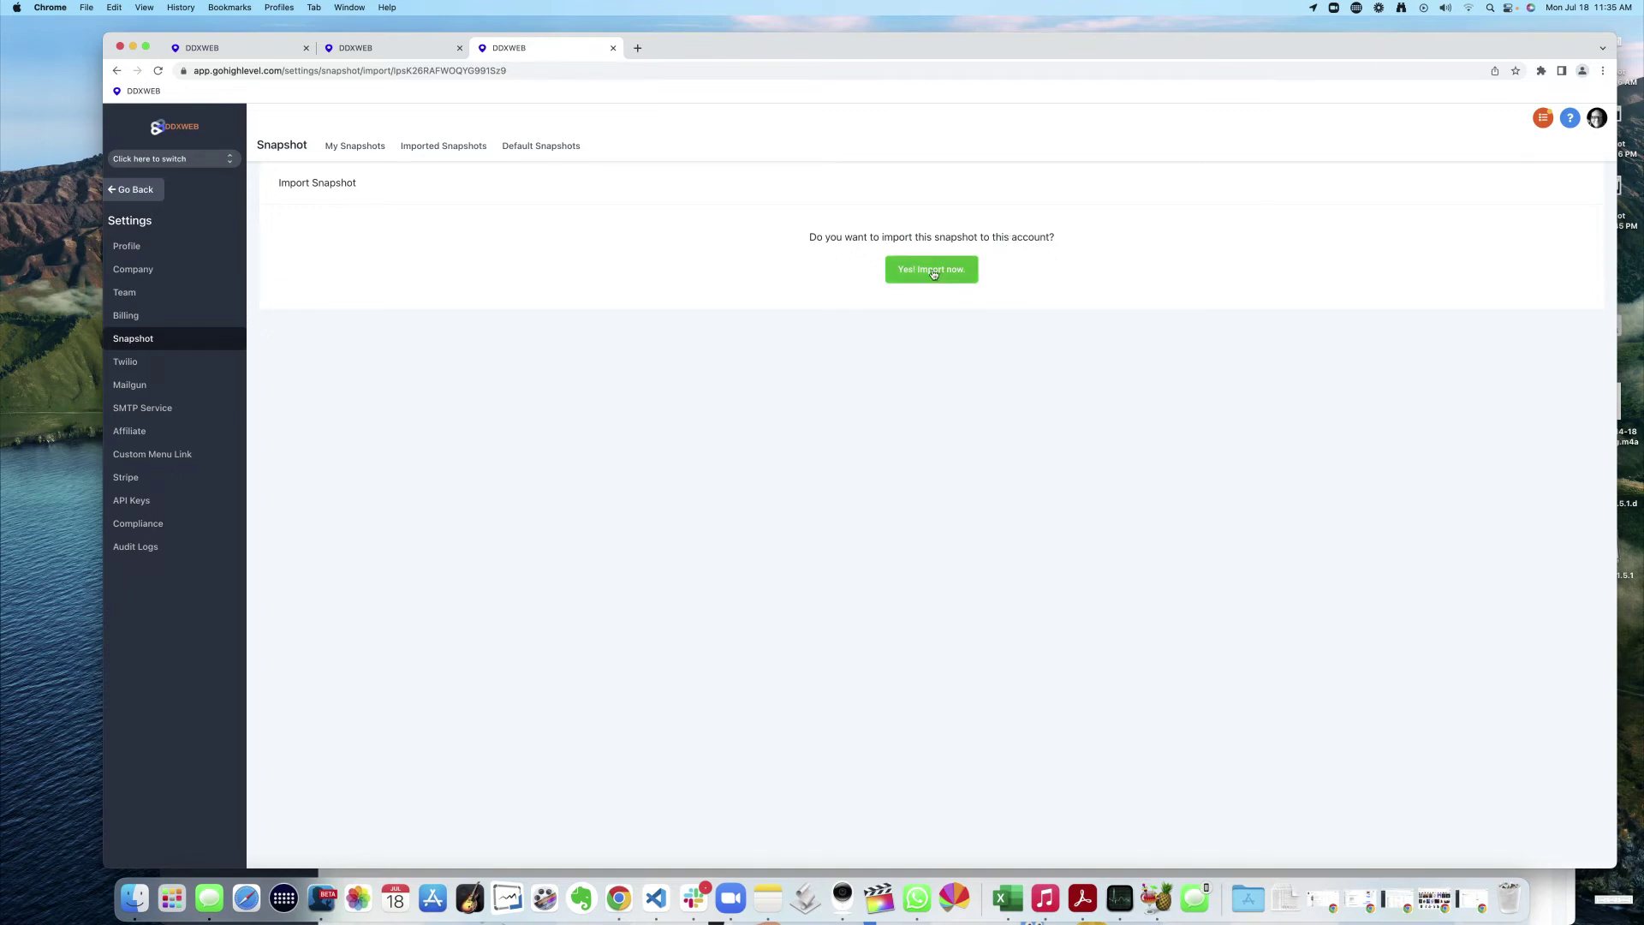
left_click(934, 273)
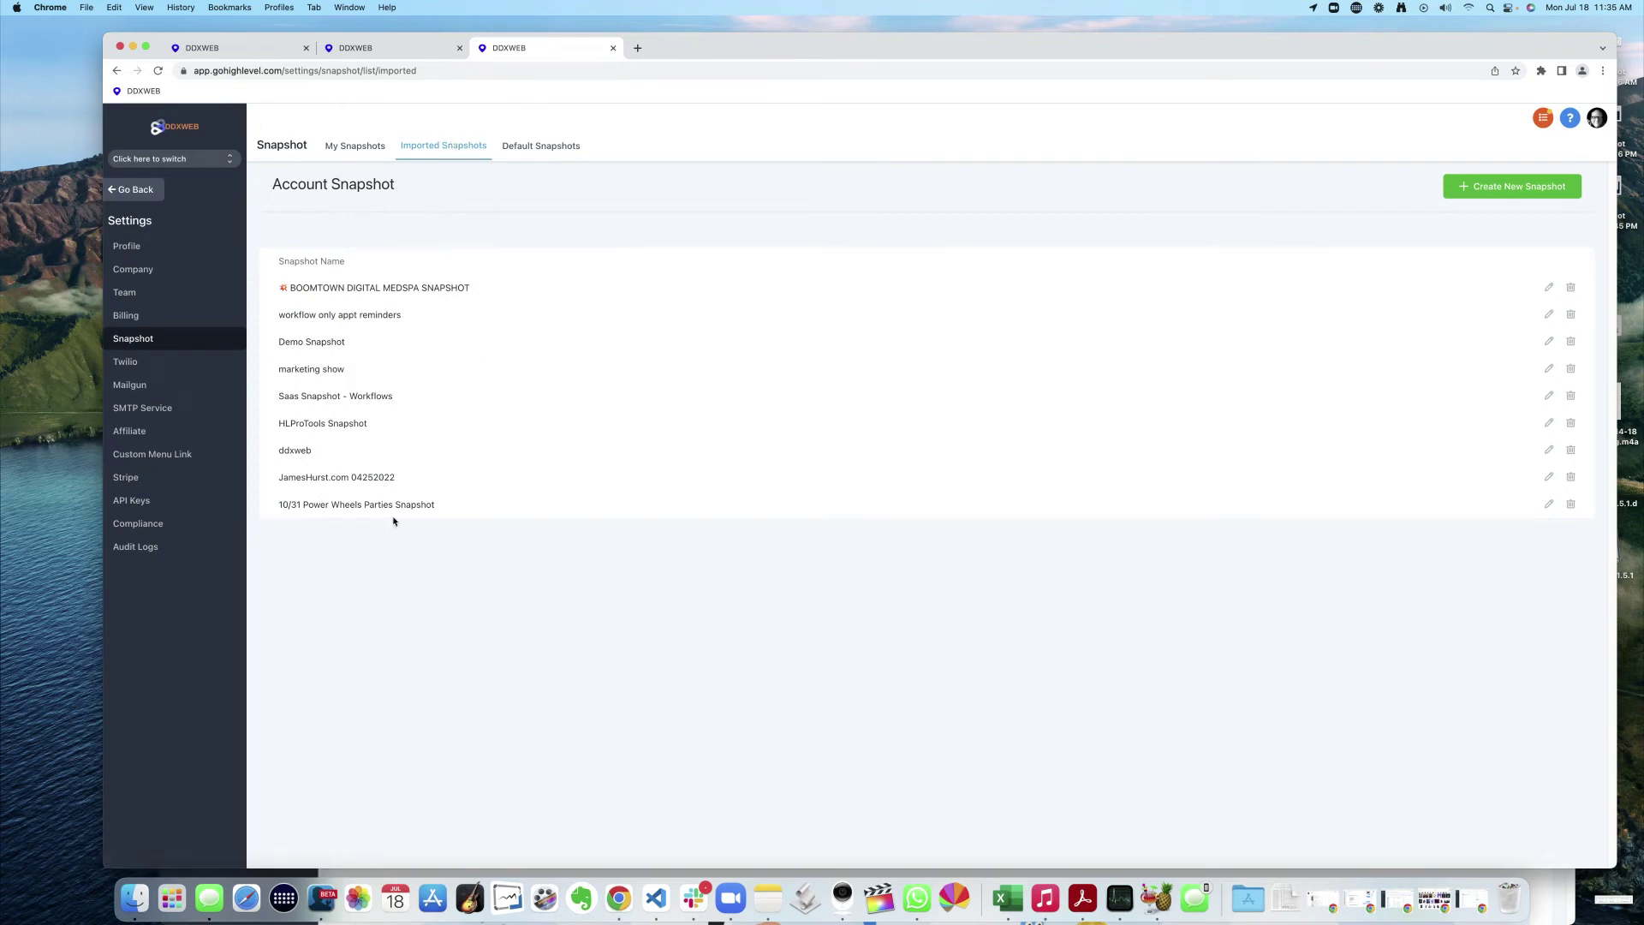
- Highlight 'workflow only appt reminders' among imported snapshots, then switch into DDXWEB – Springville
left_click_drag(362, 477, 358, 400)
left_click(358, 225)
left_click_drag(291, 316, 405, 318)
left_click(165, 159)
left_click(171, 214)
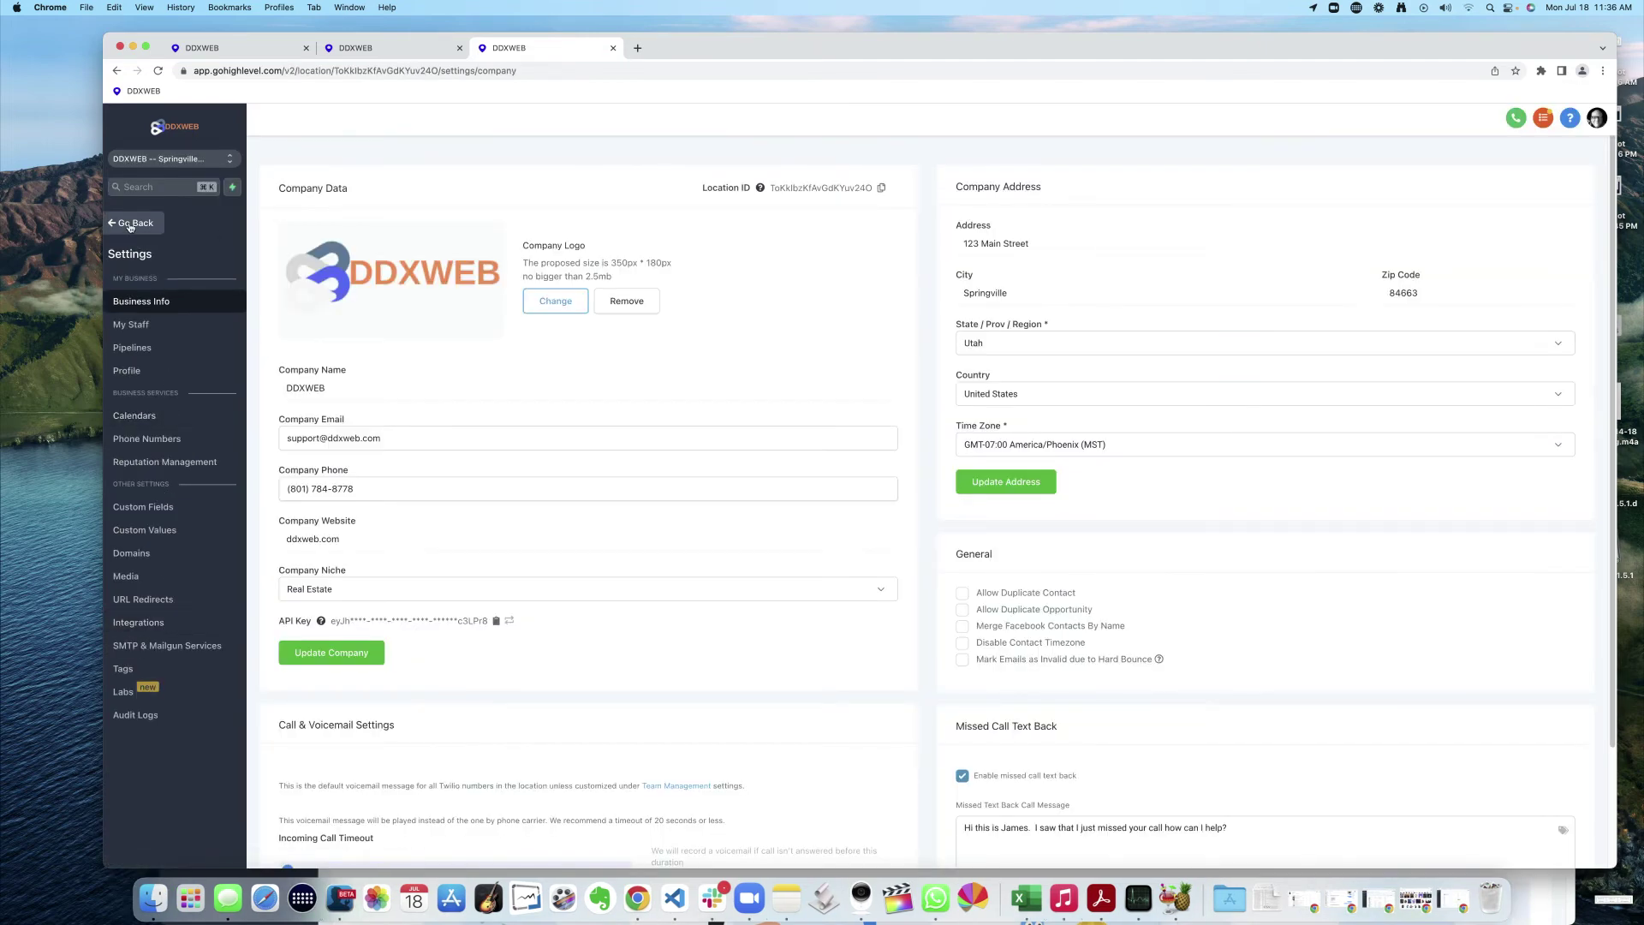
- From the agency accounts view, find DDXWEB via 'ddxwe' and start loading a snapshot into it
left_click(150, 166)
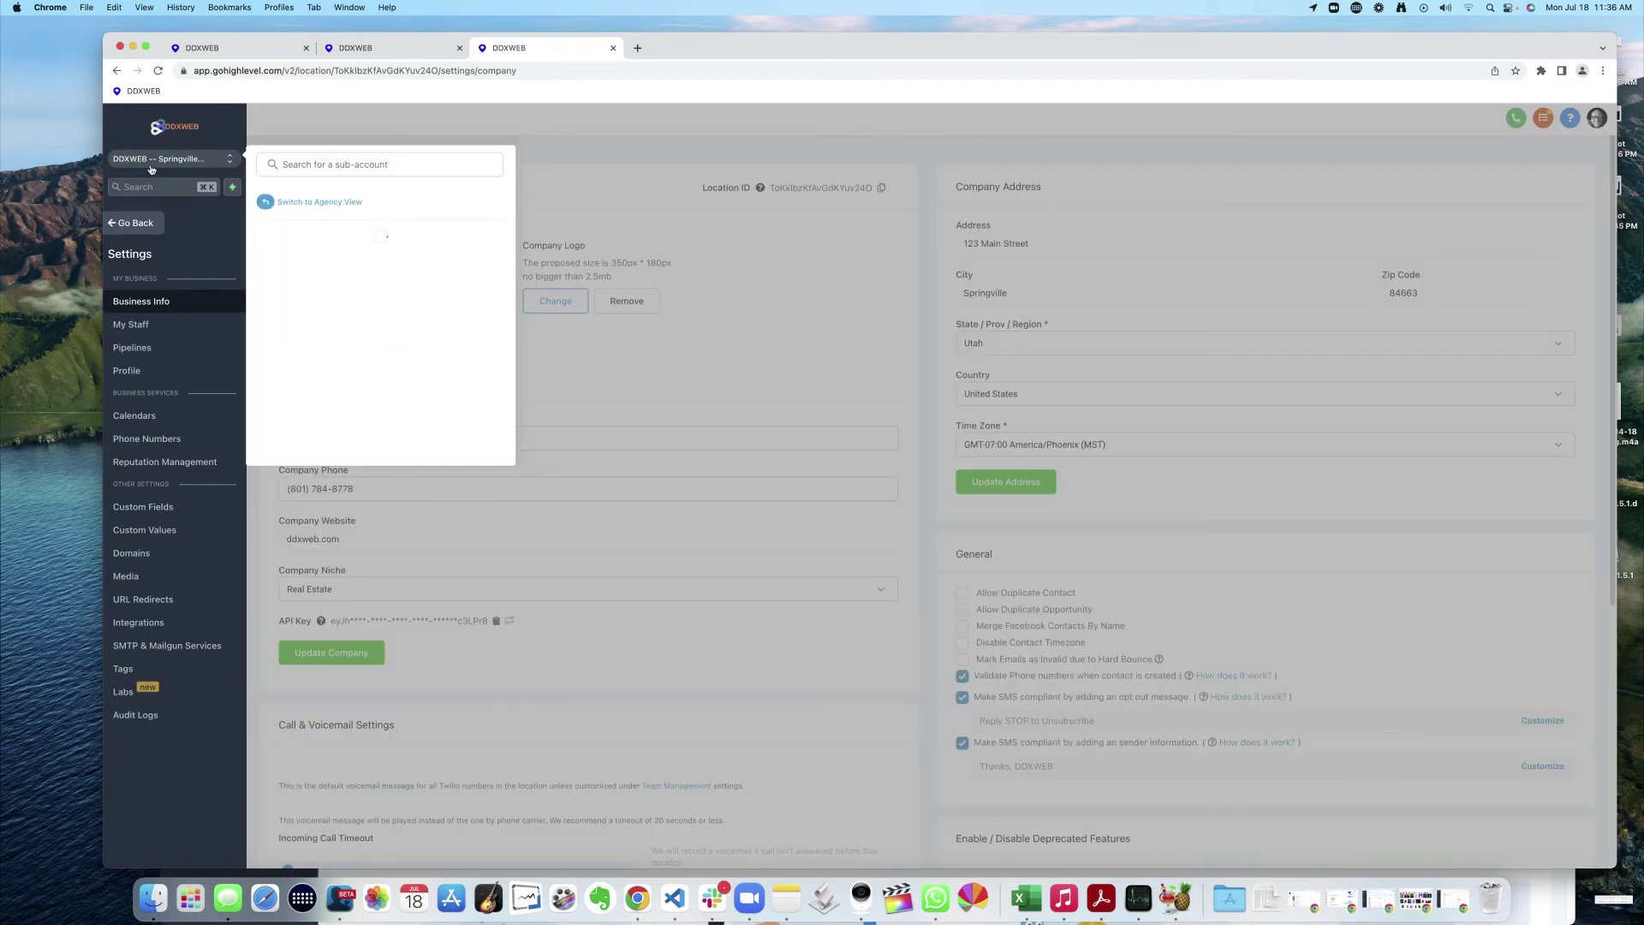
left_click(330, 204)
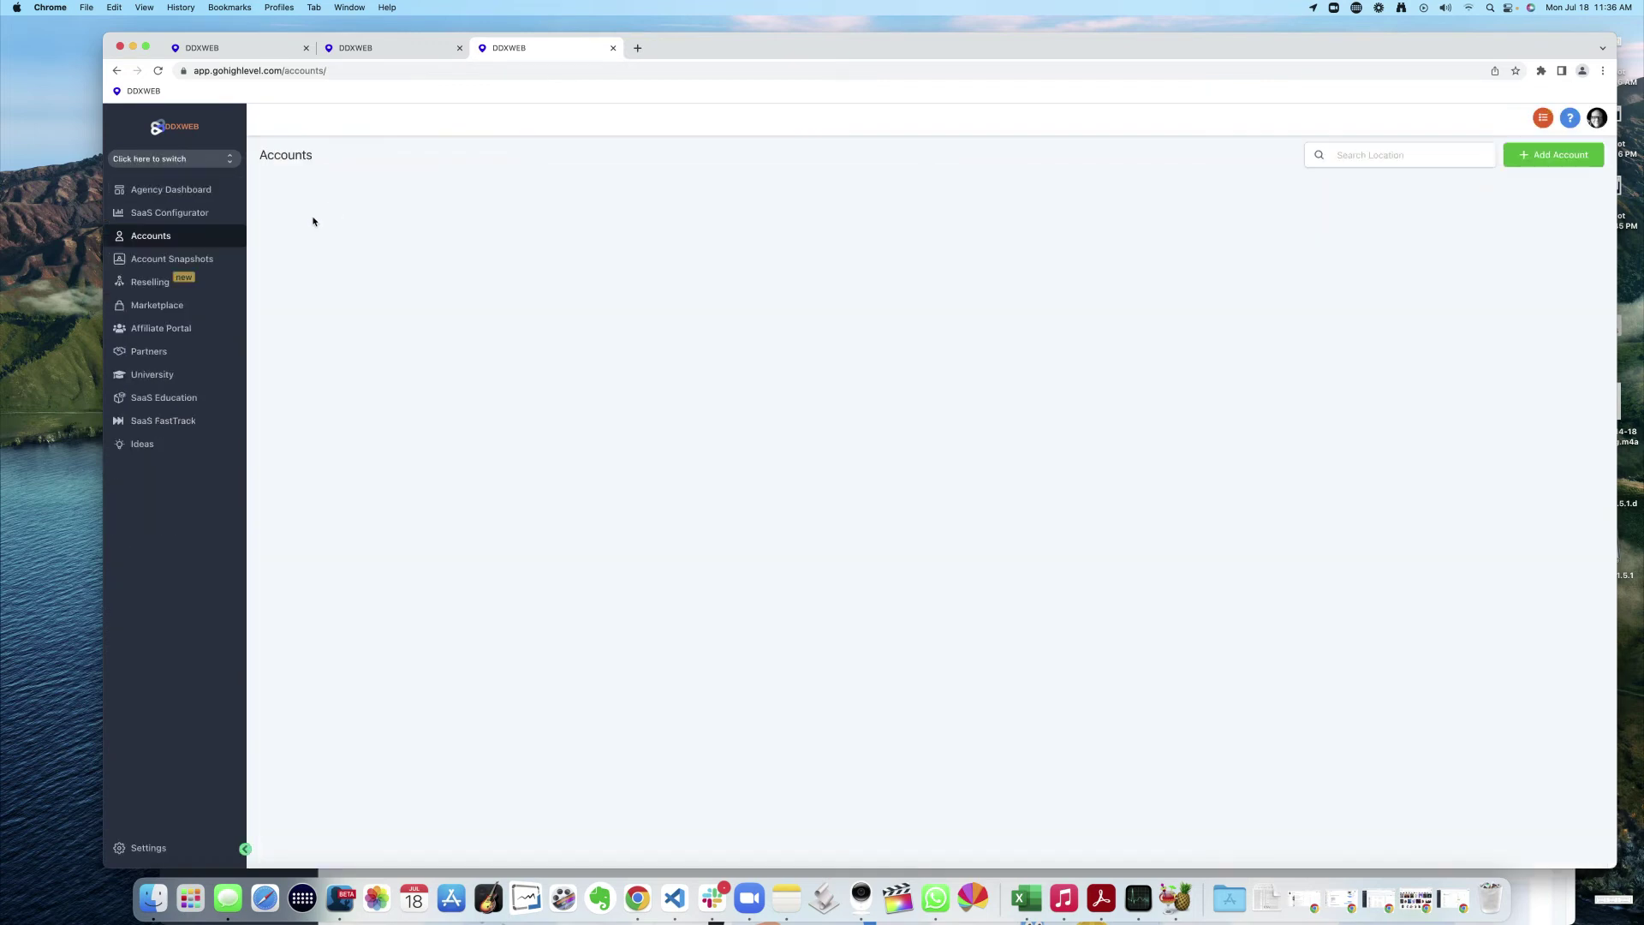
left_click(1379, 155)
type("ddxweb")
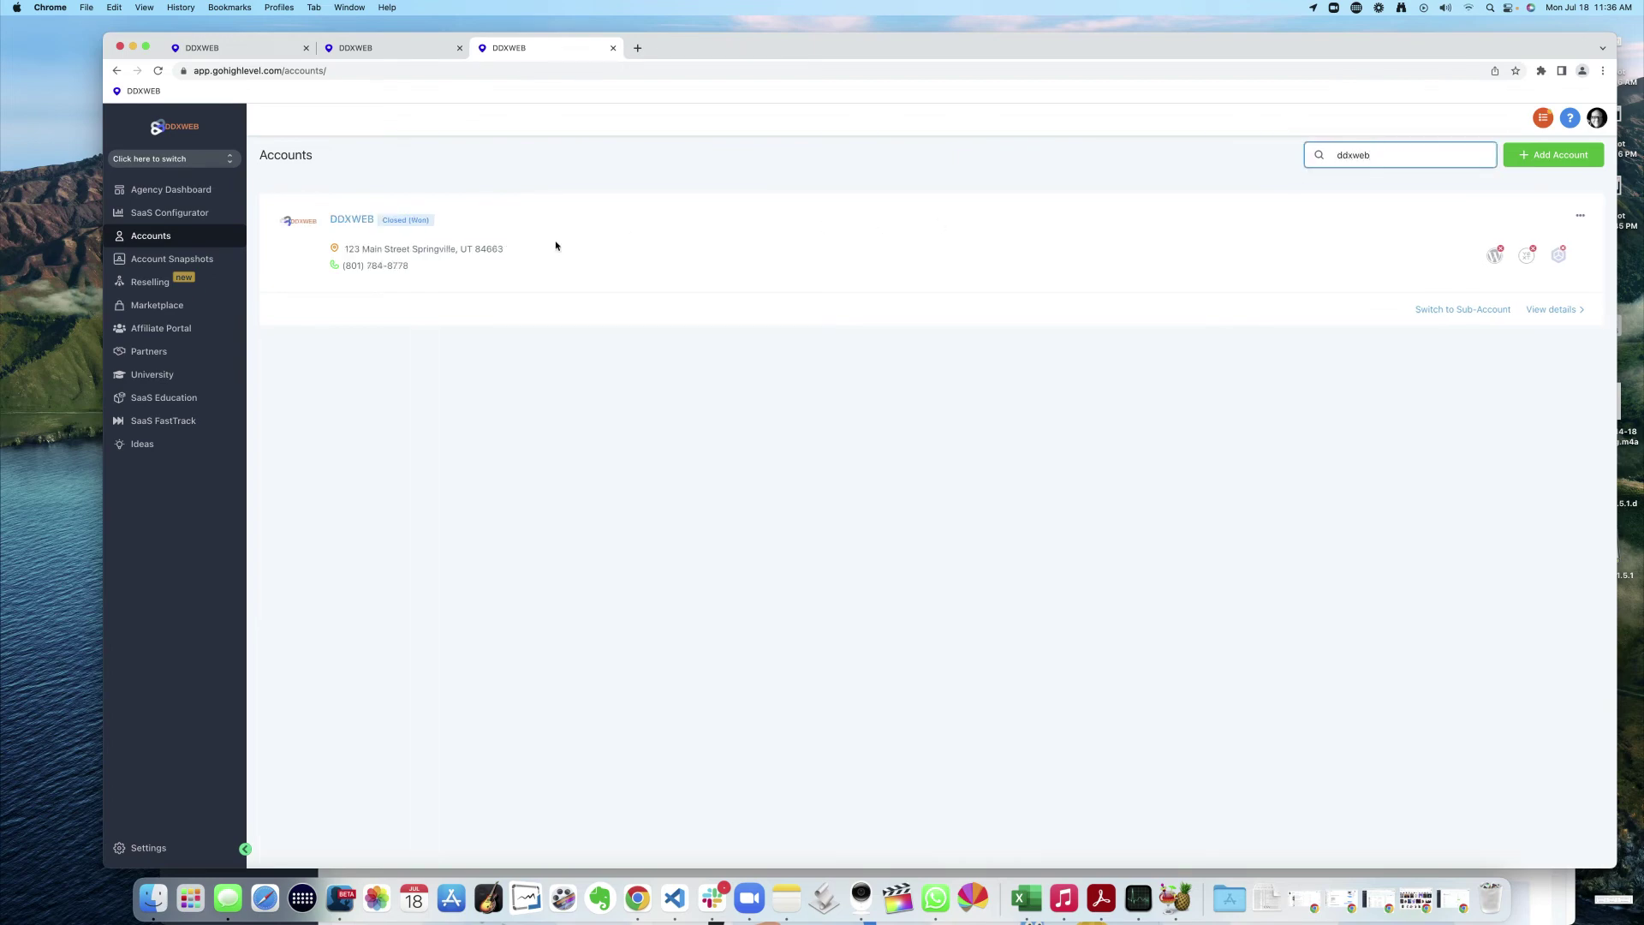
left_click(1560, 310)
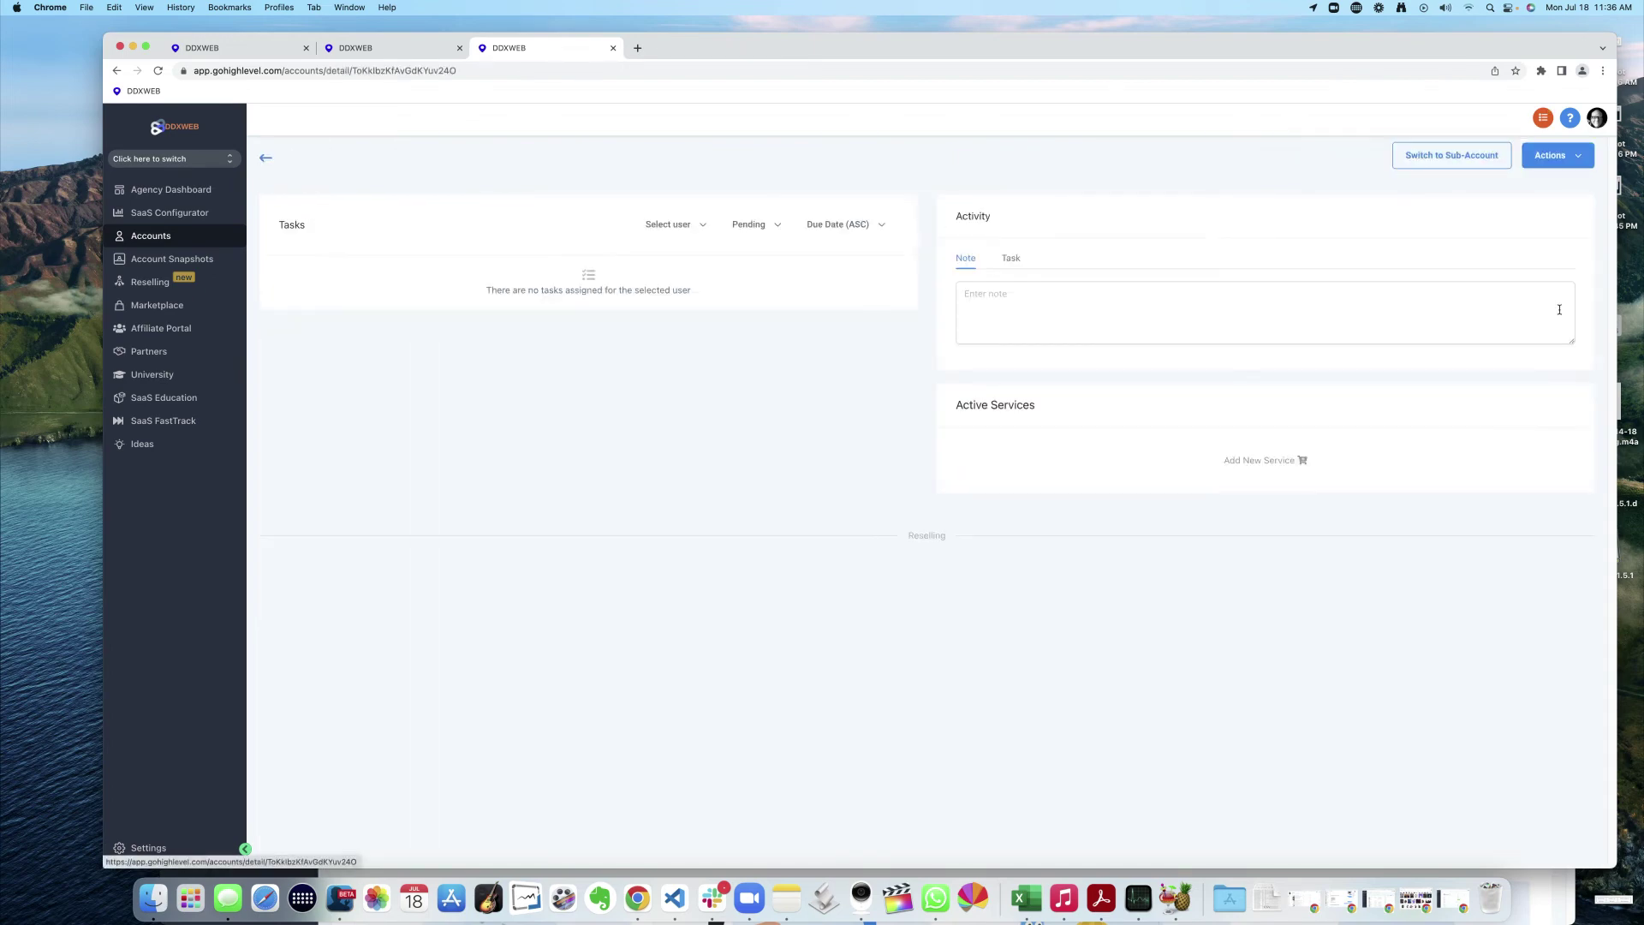
left_click(1574, 158)
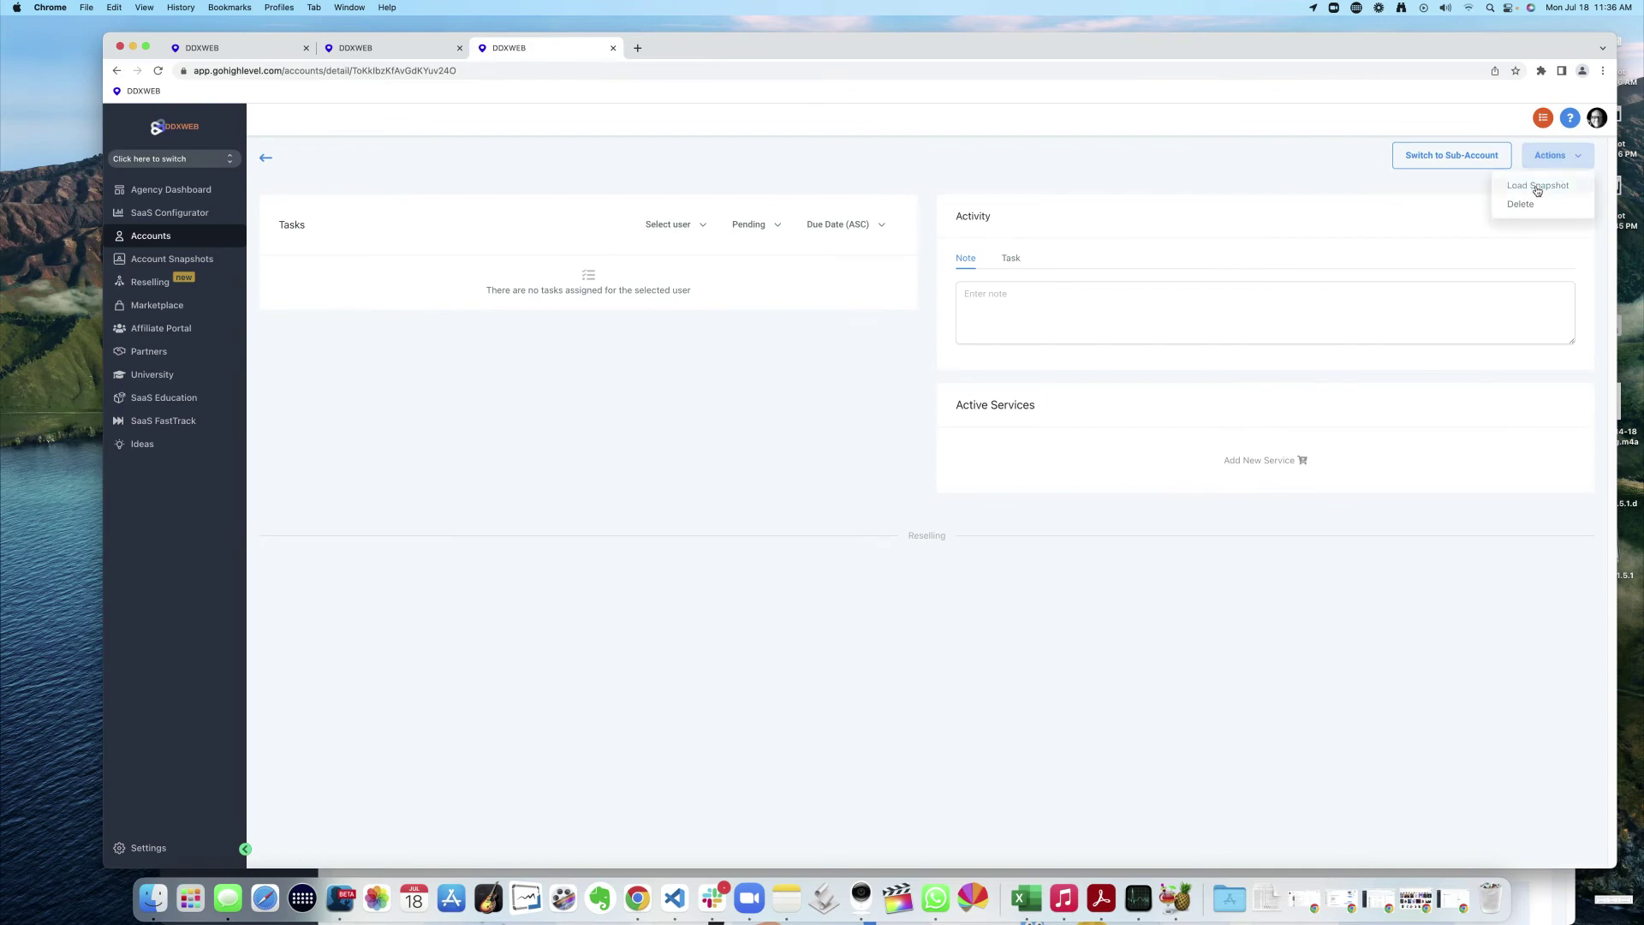
left_click(1539, 186)
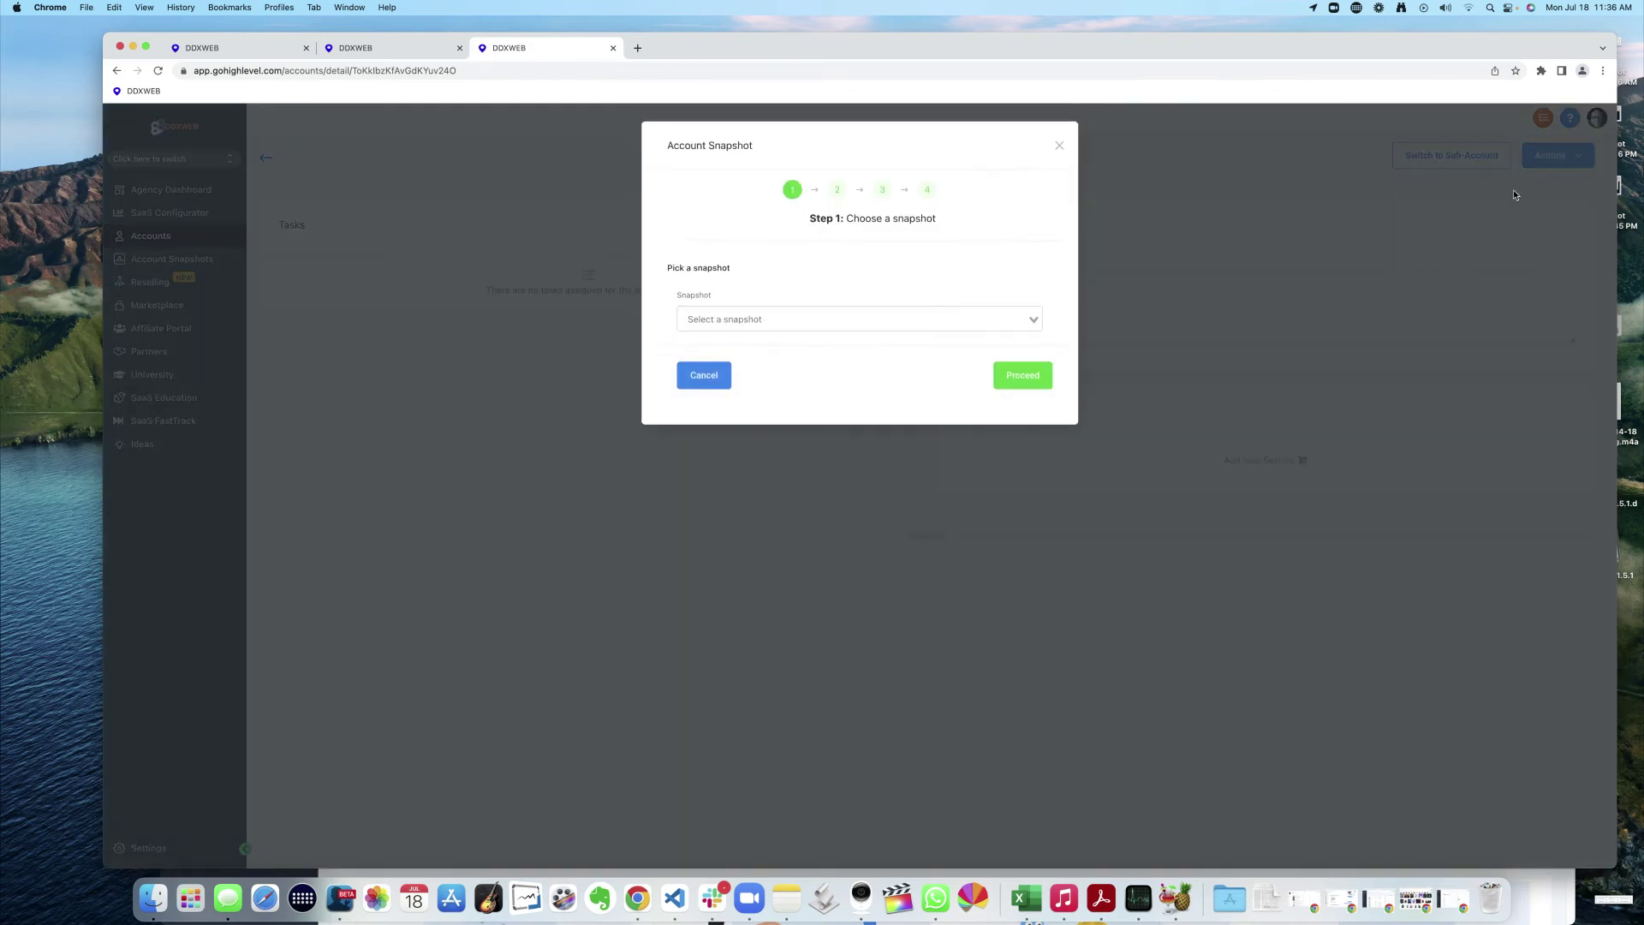
- Choose the 'Imported - workflow only appt reminders' snapshot and proceed to asset selection
left_click(846, 318)
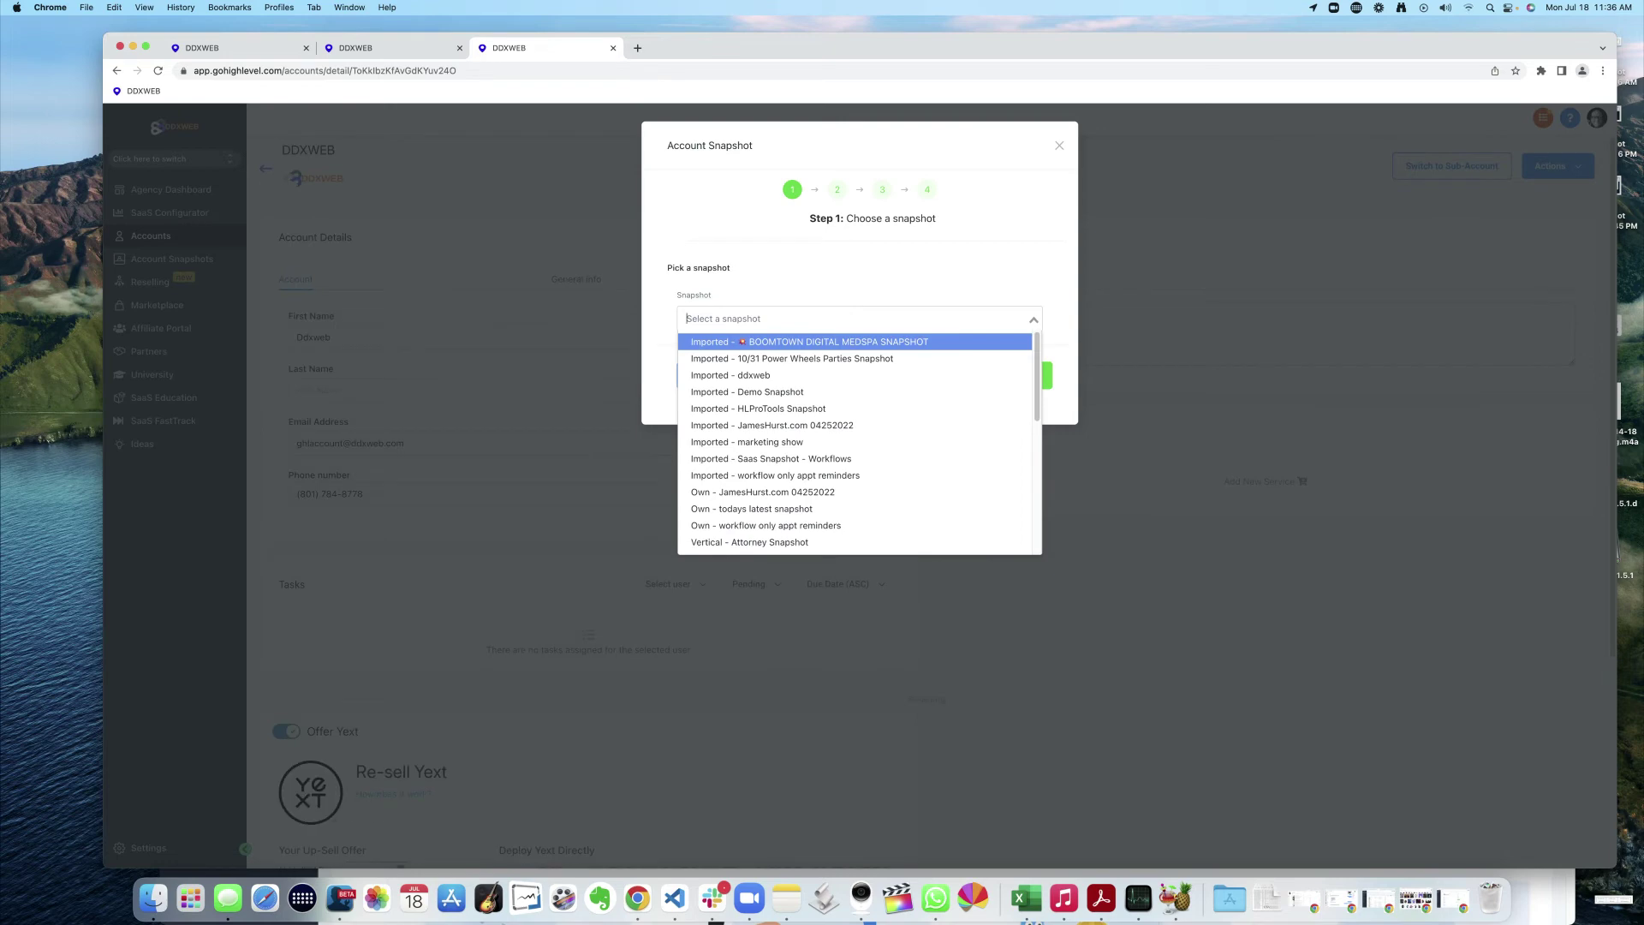
type("wor")
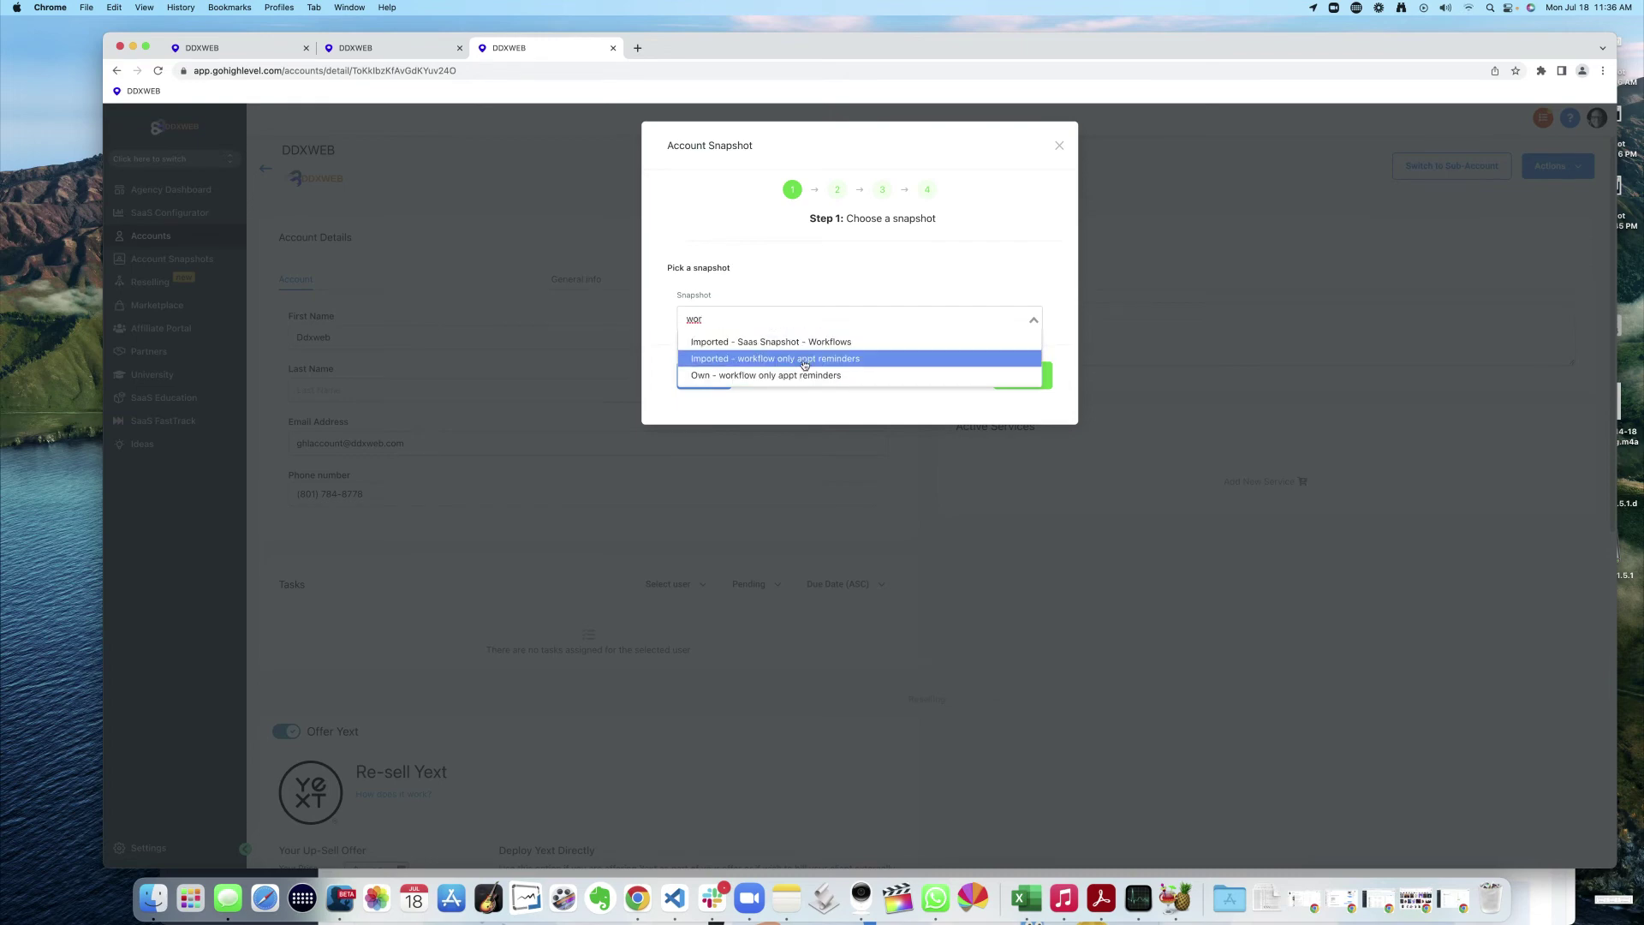
left_click(820, 360)
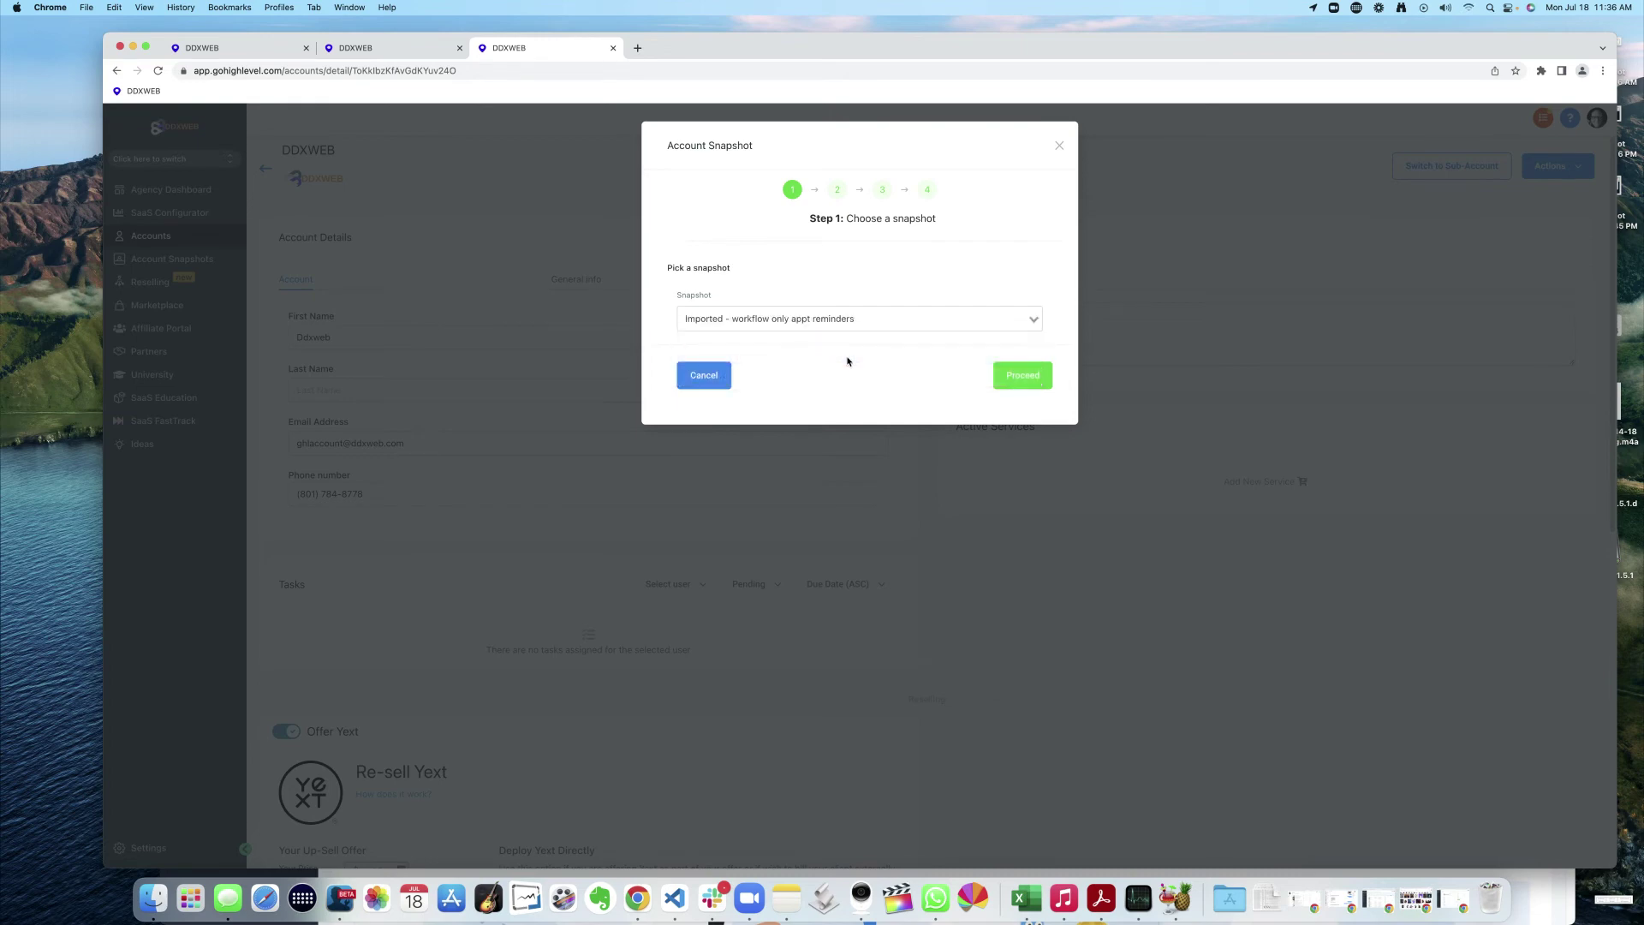
left_click(1025, 377)
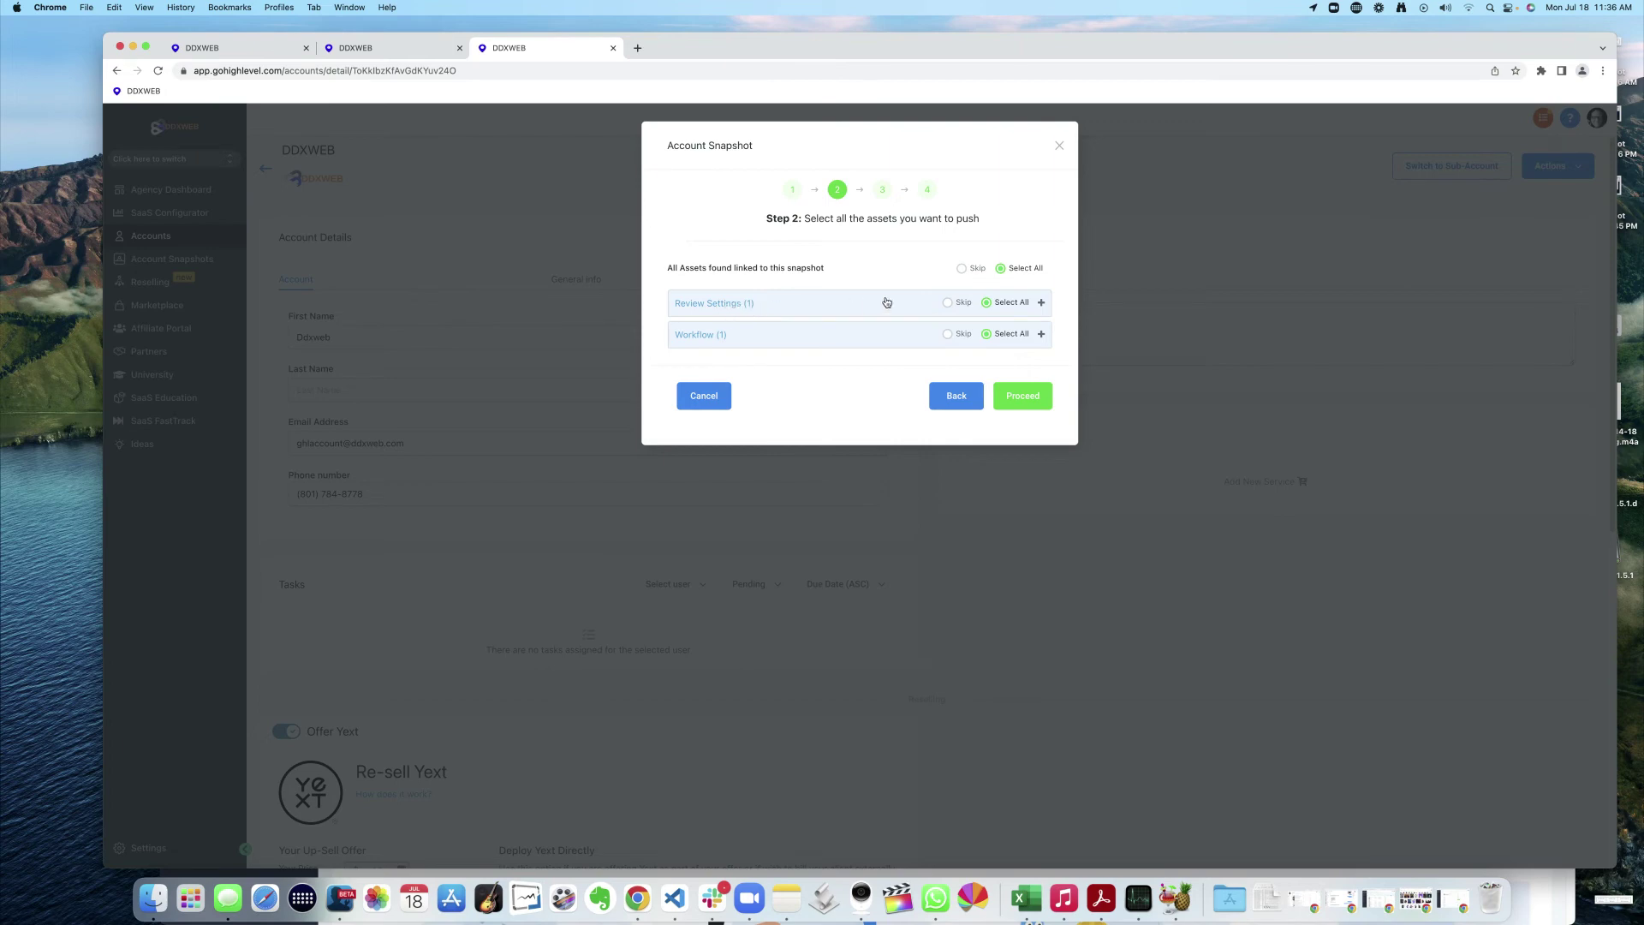
- Set Review Settings to Skip, screenshot the dialog, and pass the conflict check to start copying
left_click(948, 304)
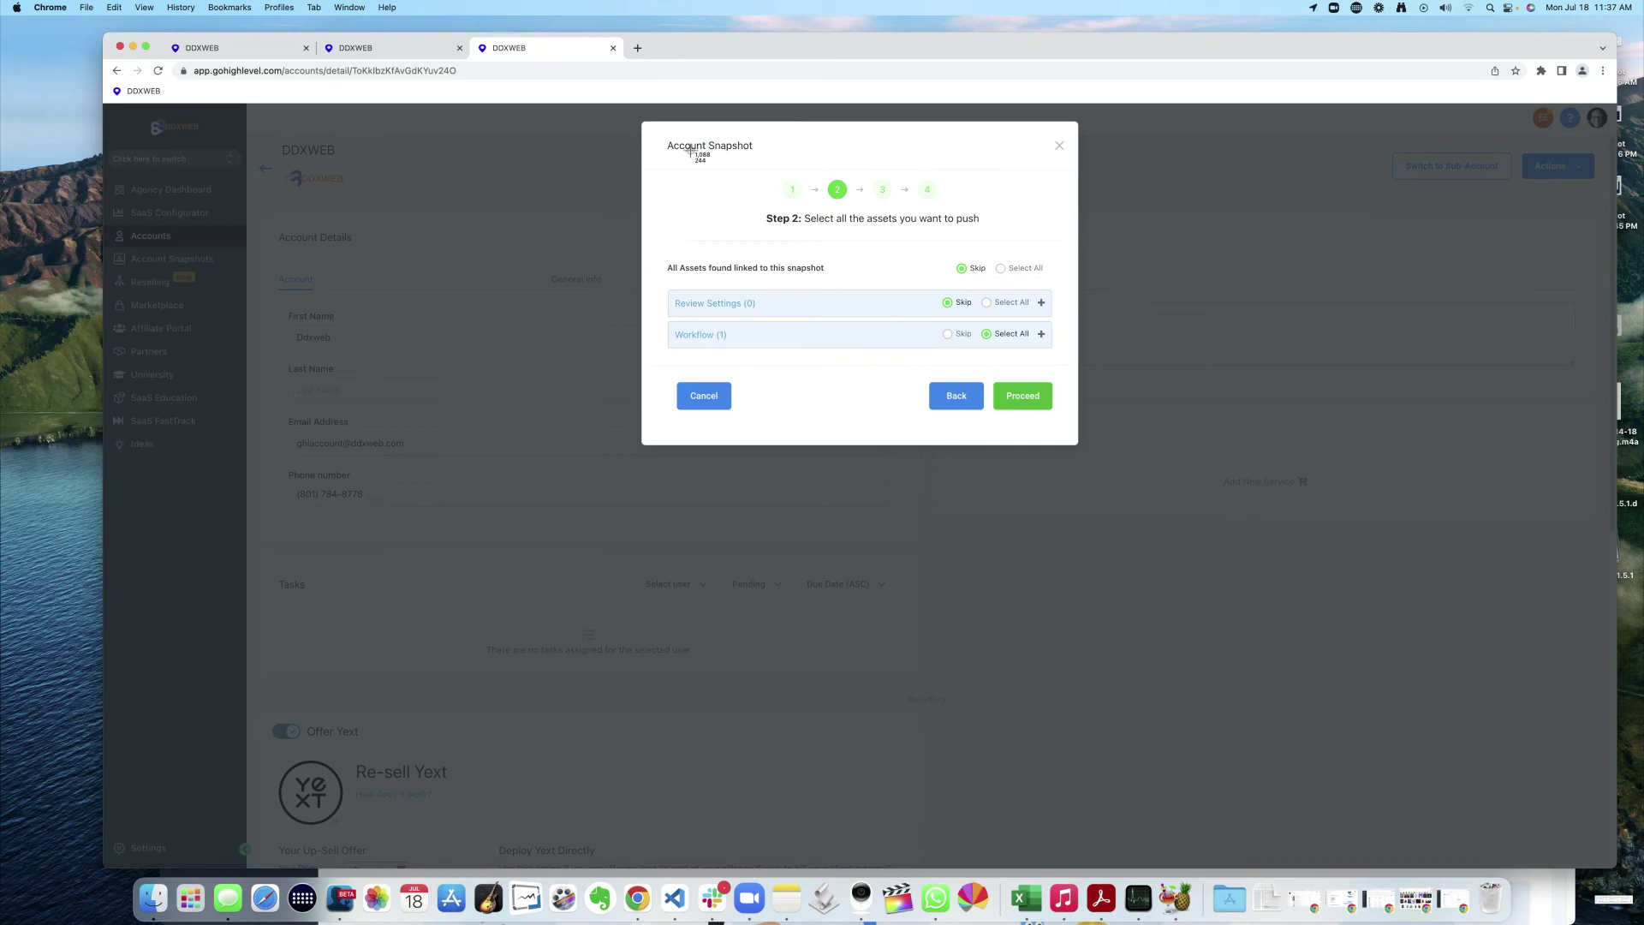
key("super+shift+4")
left_click_drag(639, 123, 1097, 444)
left_click(1025, 396)
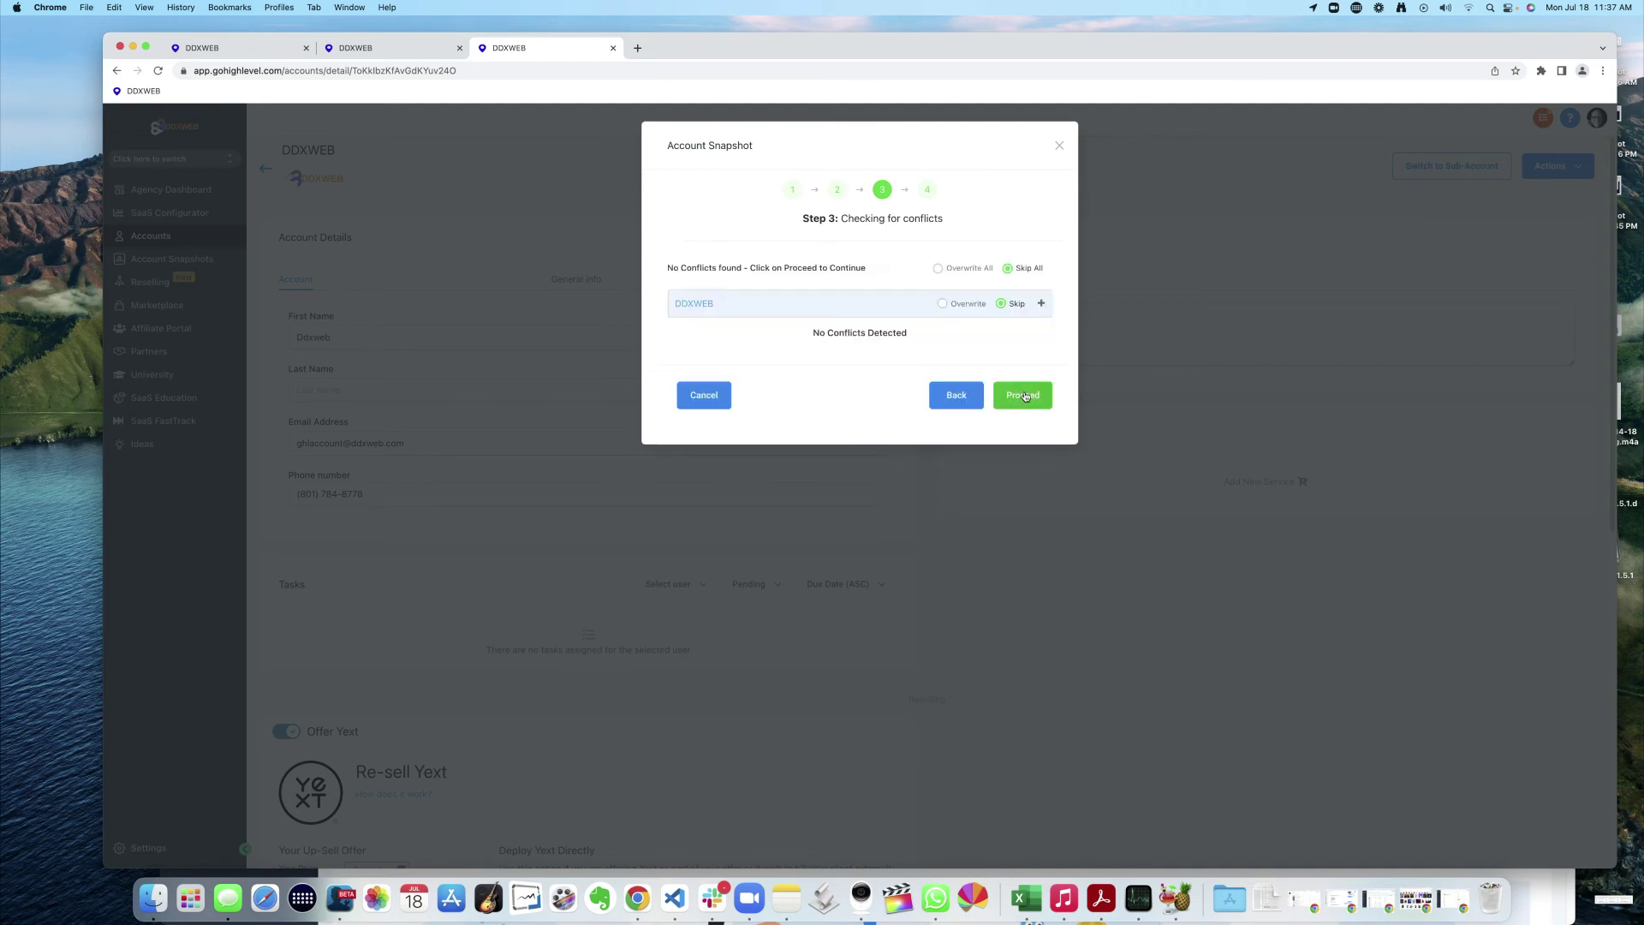
left_click(1024, 396)
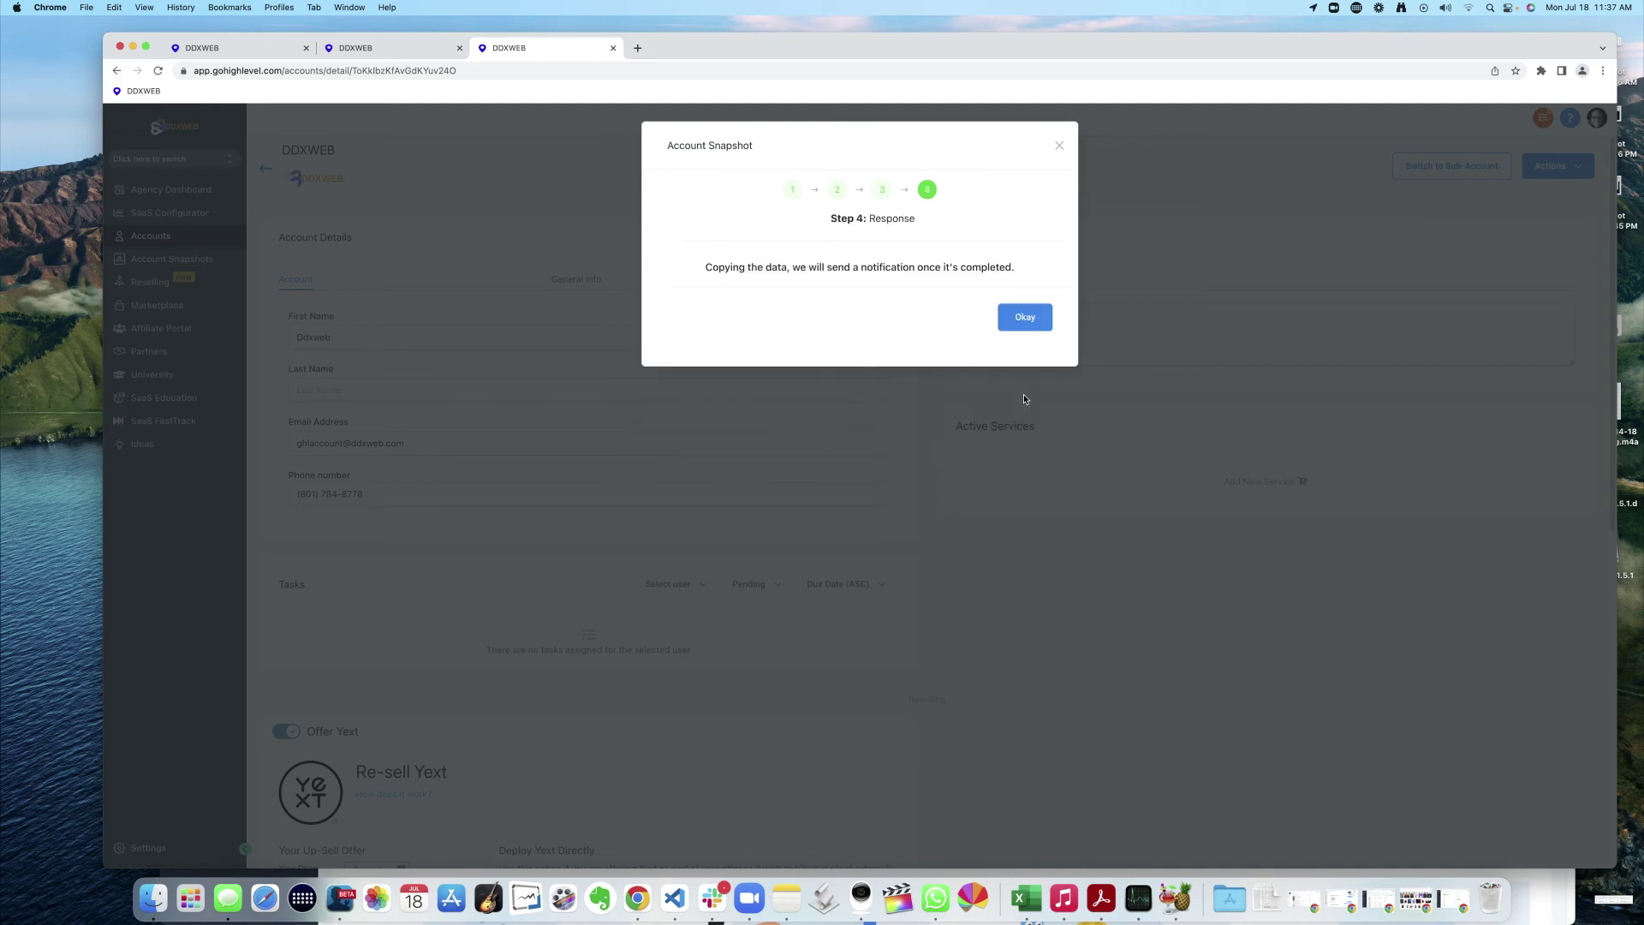
- Close the copy notice, switch into the DDXWEB sub-account, and go to Automation workflows
left_click(1026, 316)
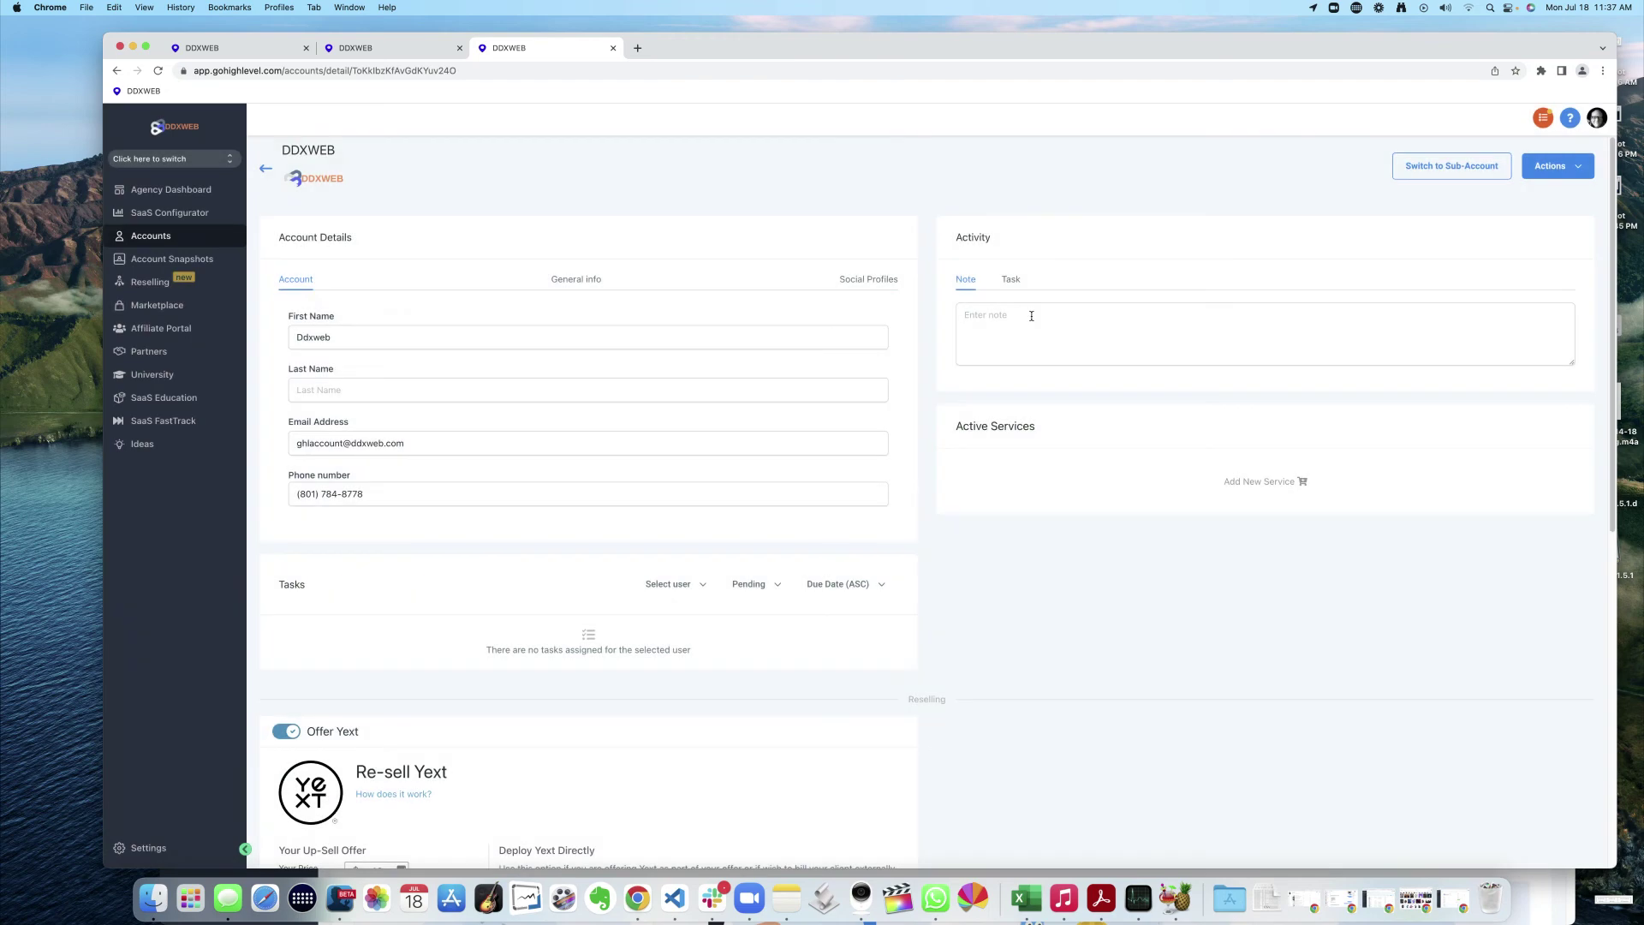
left_click(149, 159)
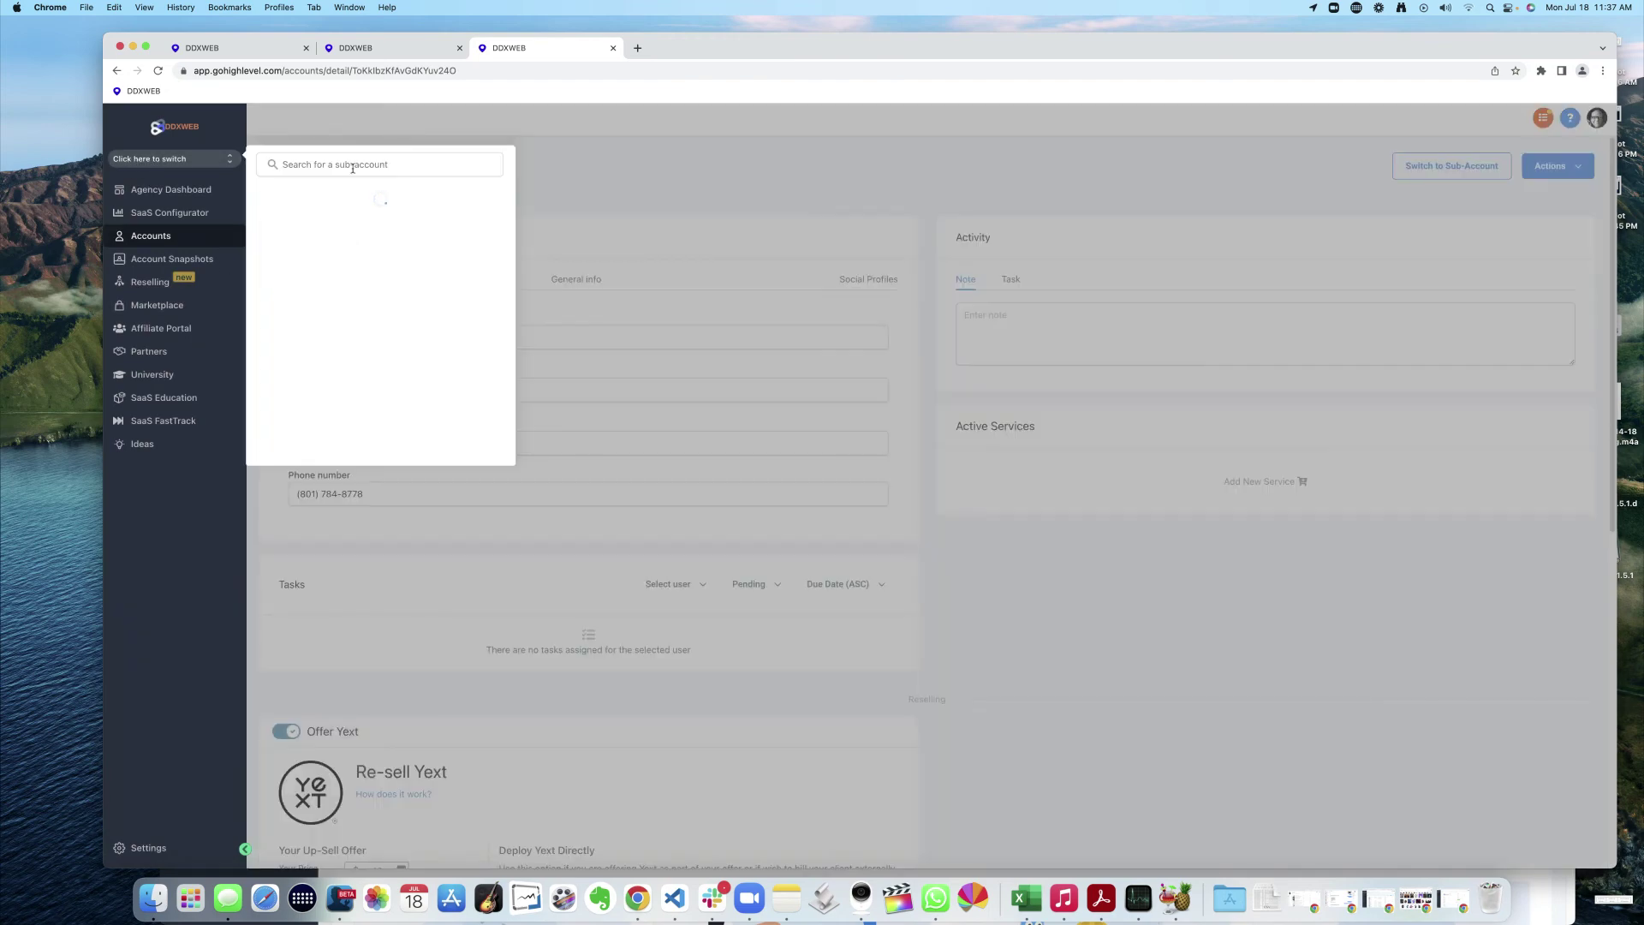
left_click(299, 229)
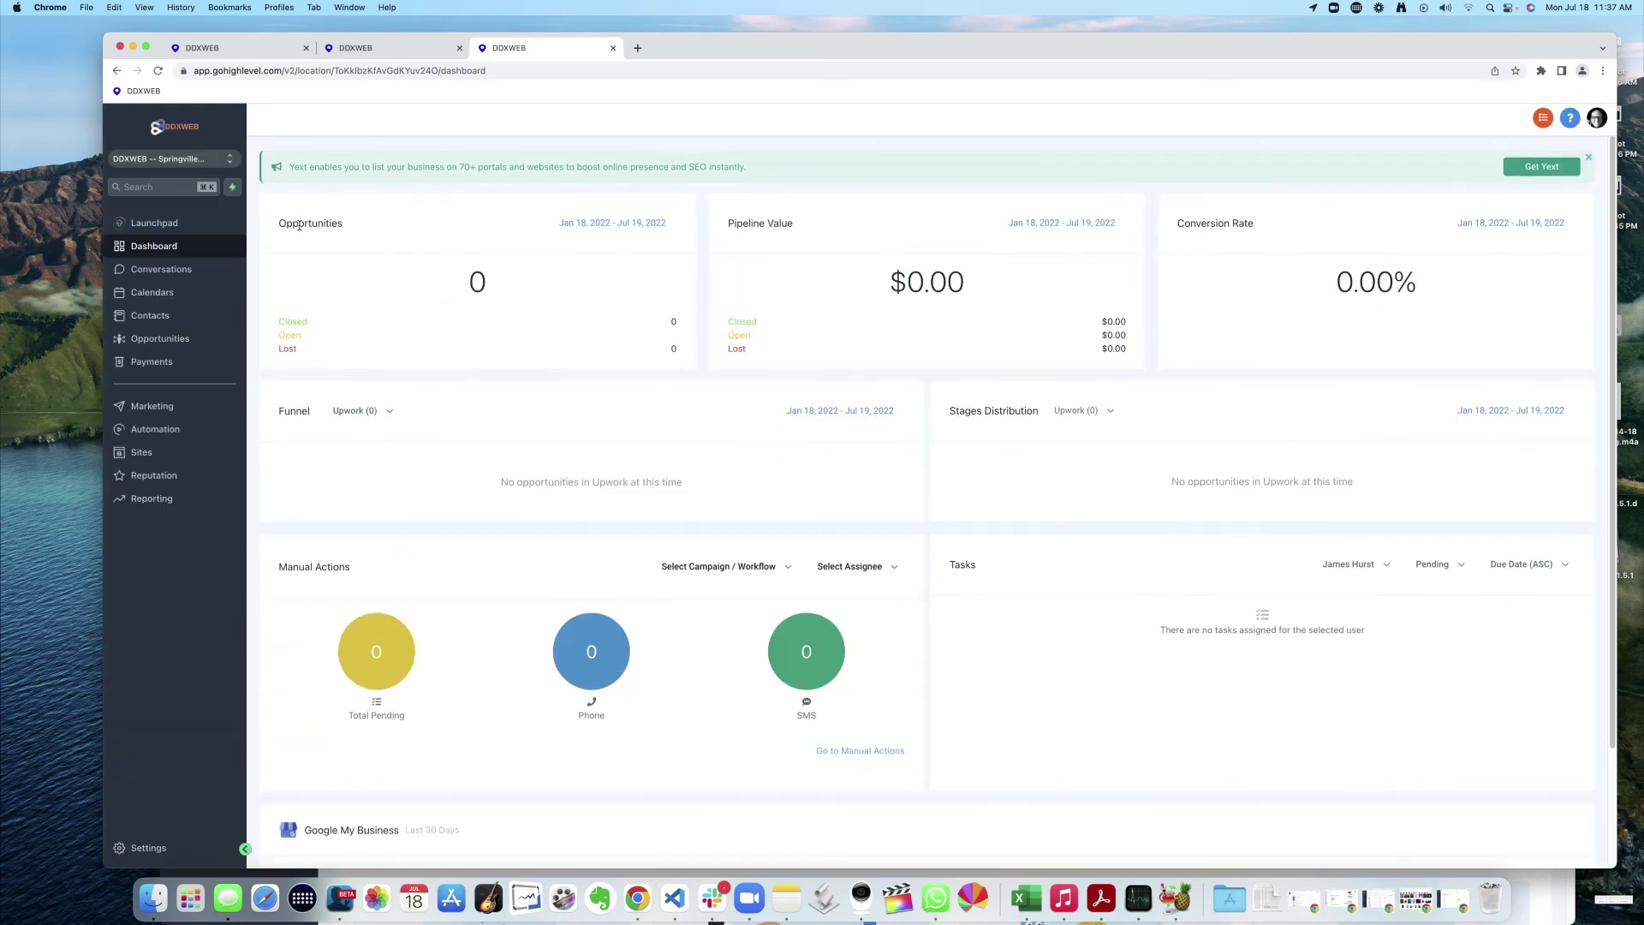
left_click(149, 432)
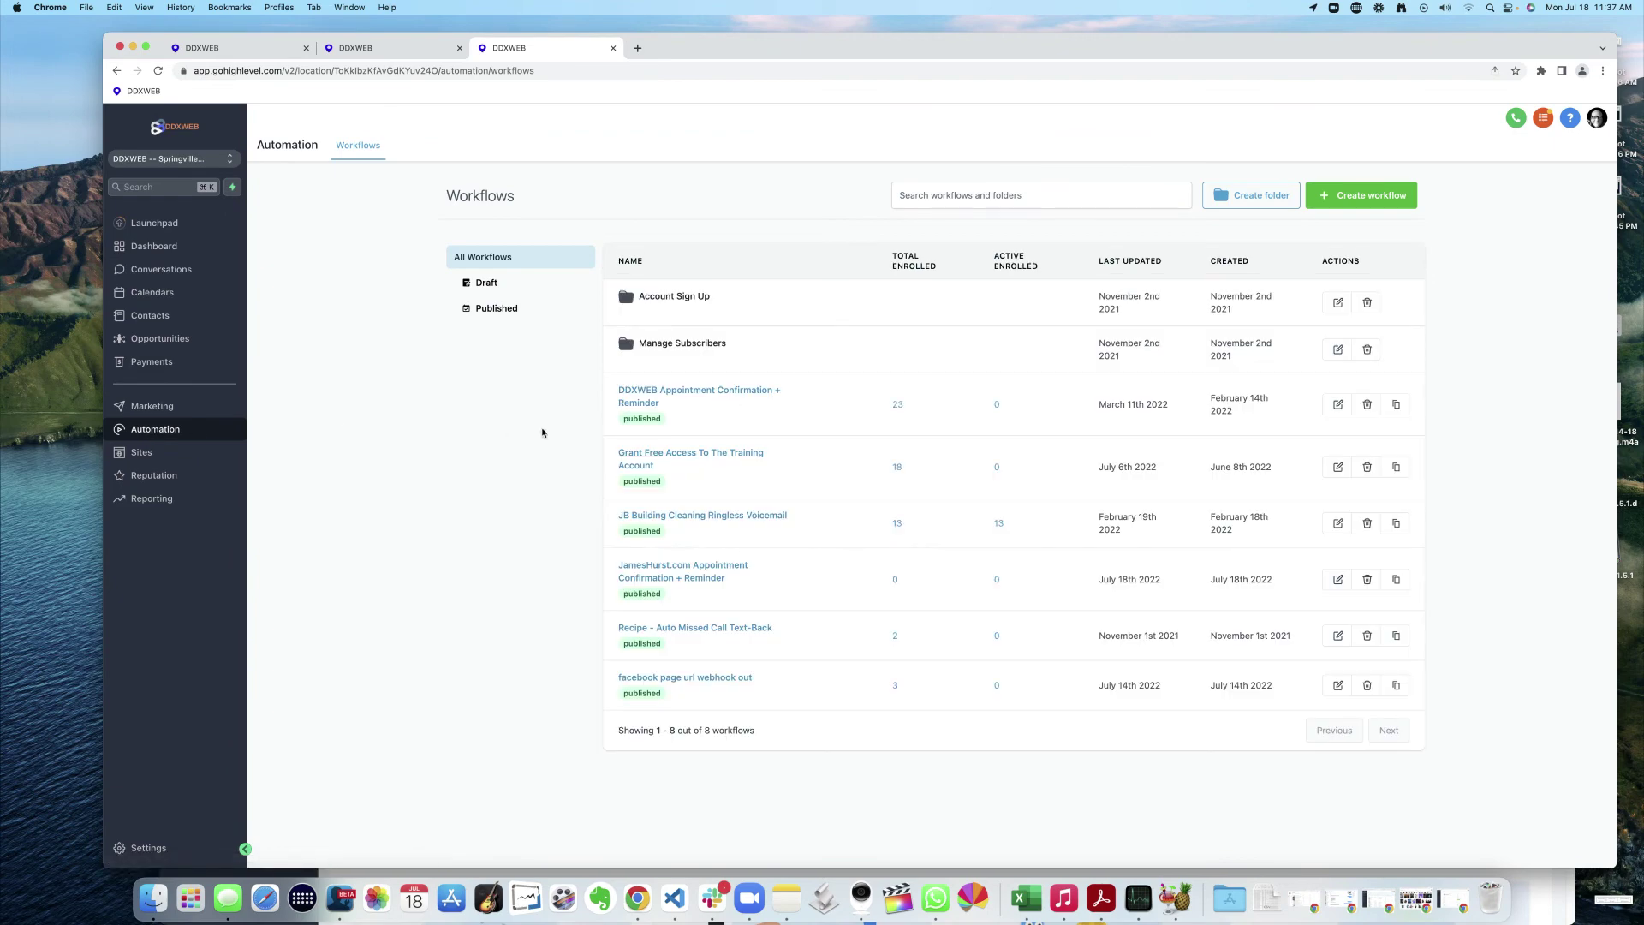
- Highlight the imported workflow's July 18th 2022 dates and open it in the workflow editor
mouse_move(674, 411)
mouse_move(753, 589)
double_click(1114, 580)
left_click_drag(1115, 580, 1273, 580)
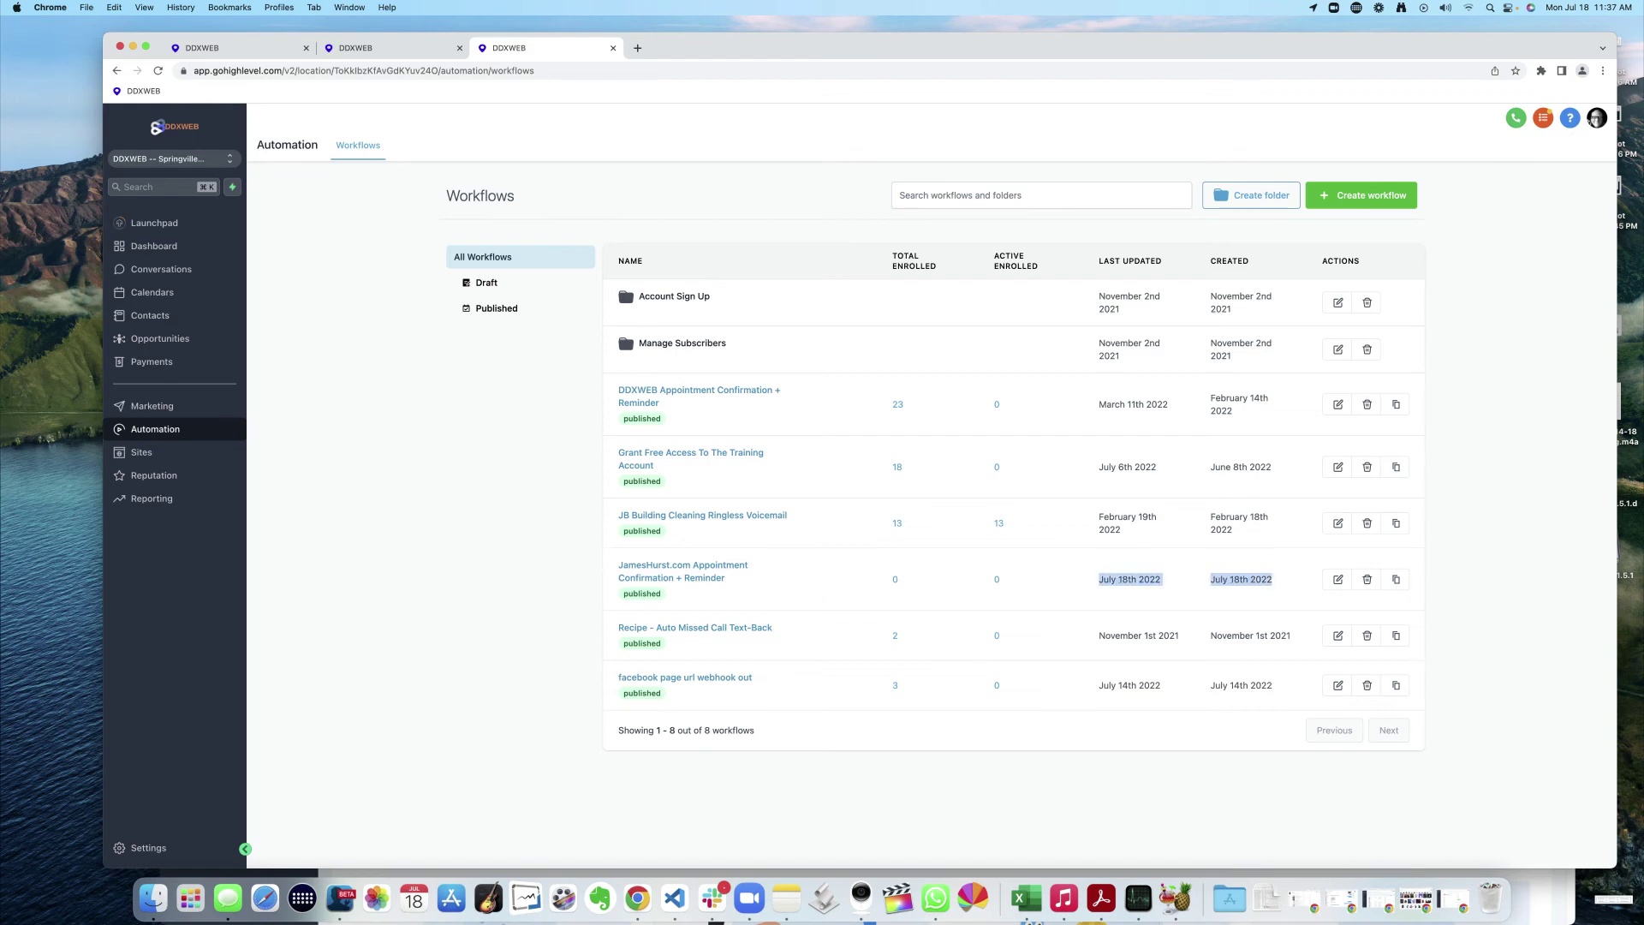
left_click(345, 897)
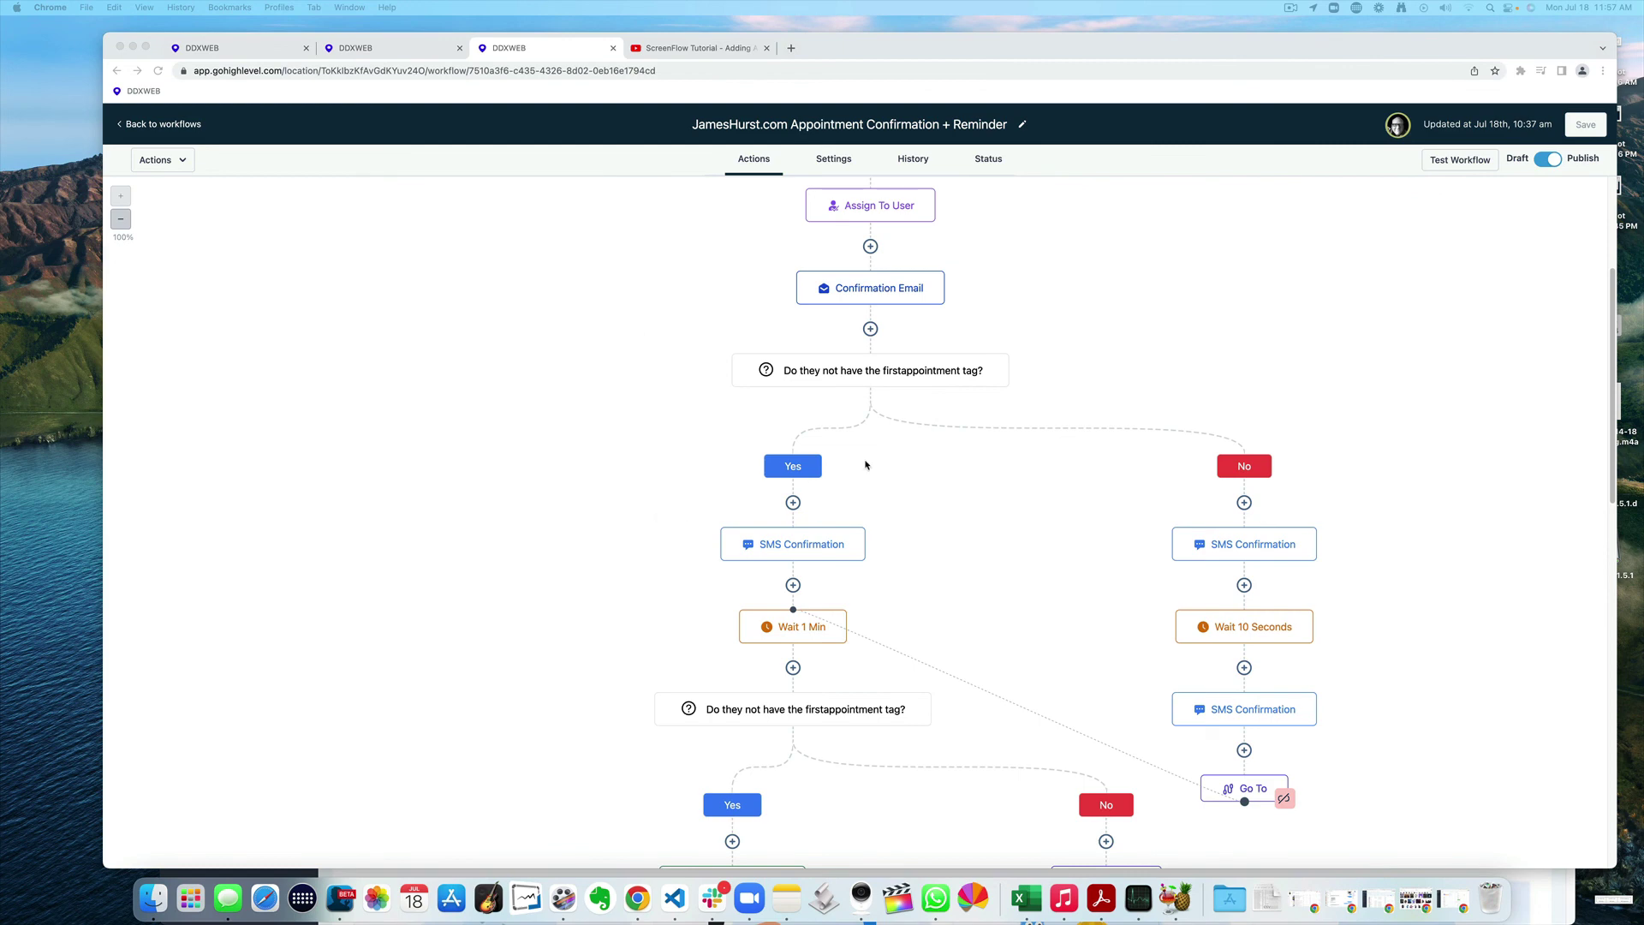
scroll(934, 468, "up", 6)
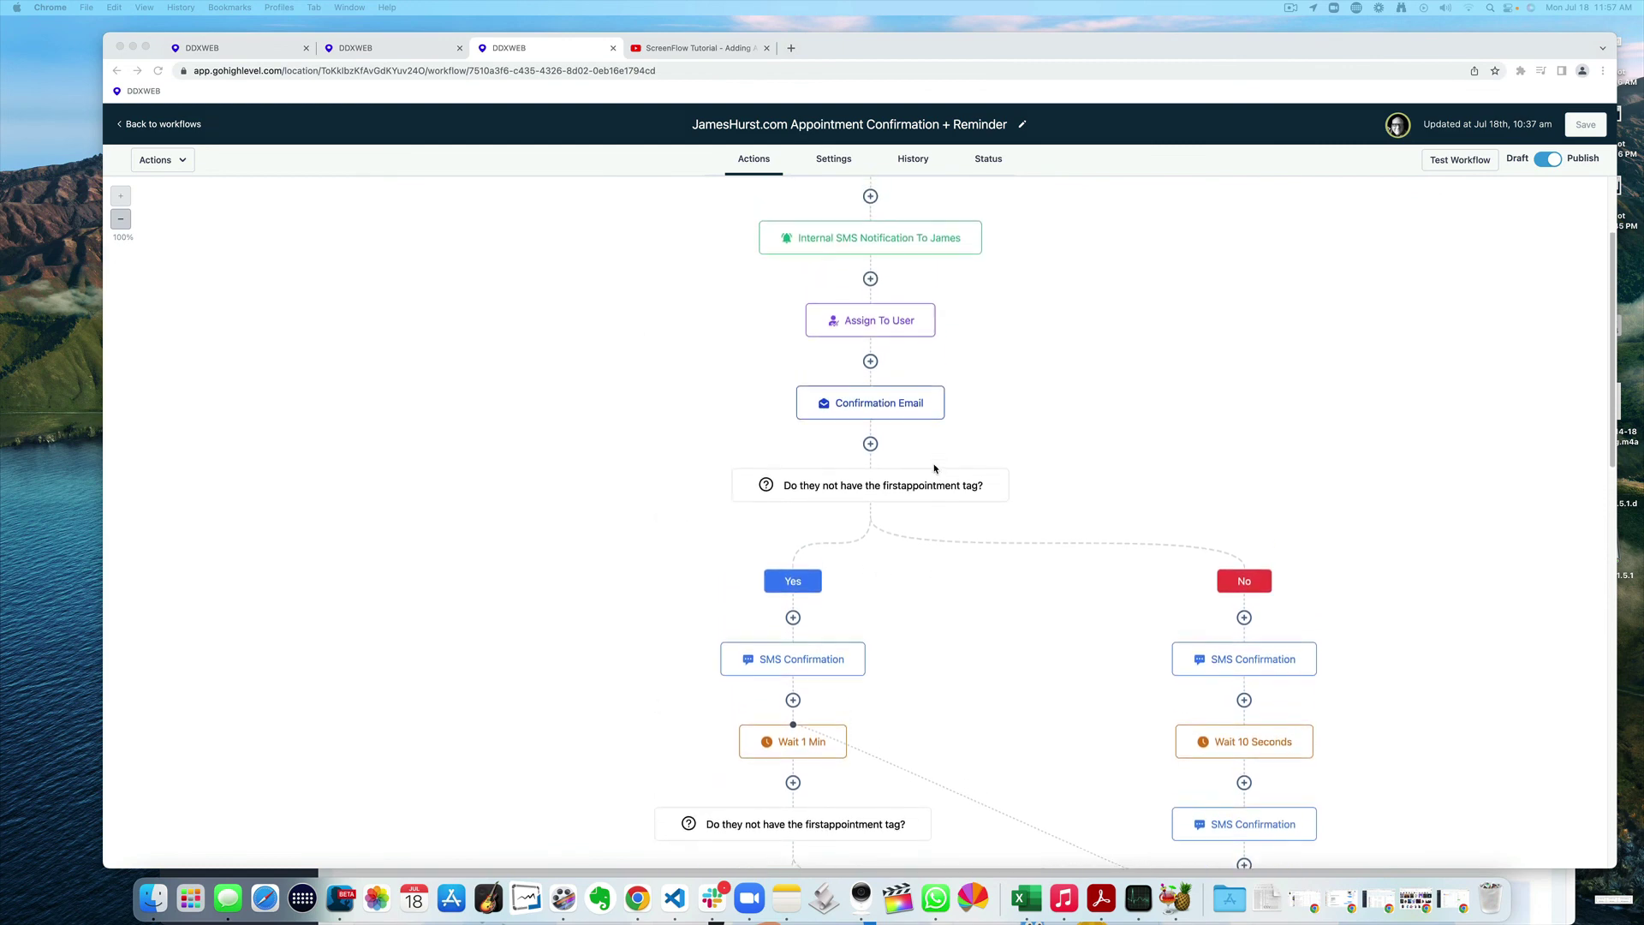
scroll(920, 458, "down", 1)
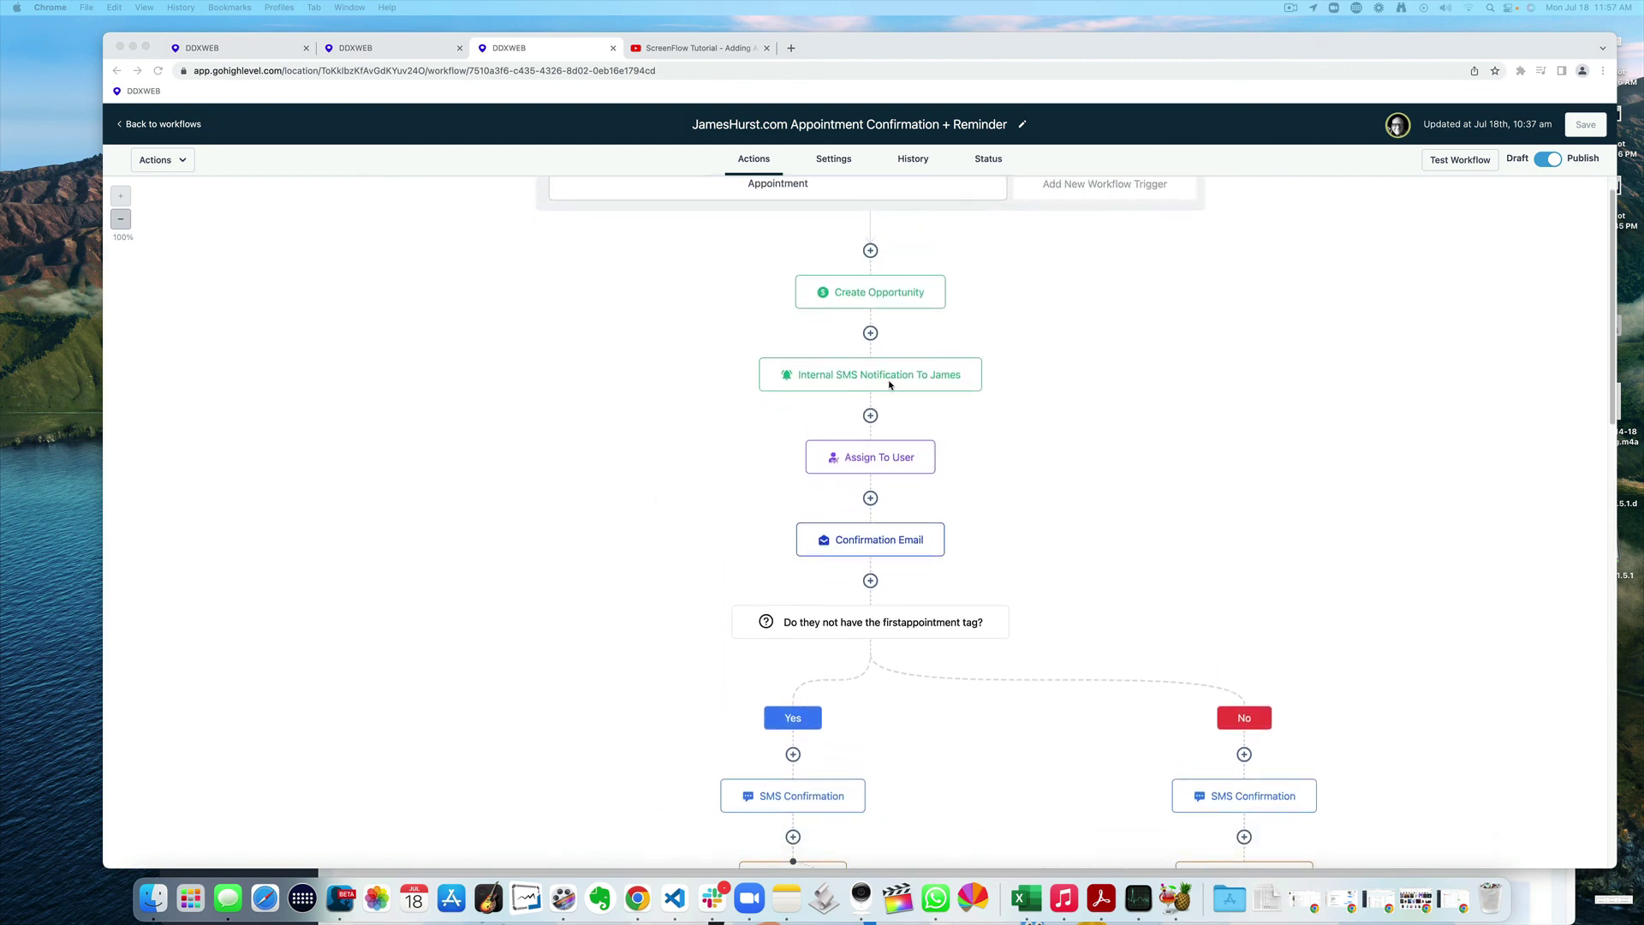
scroll(1016, 447, "down", 10)
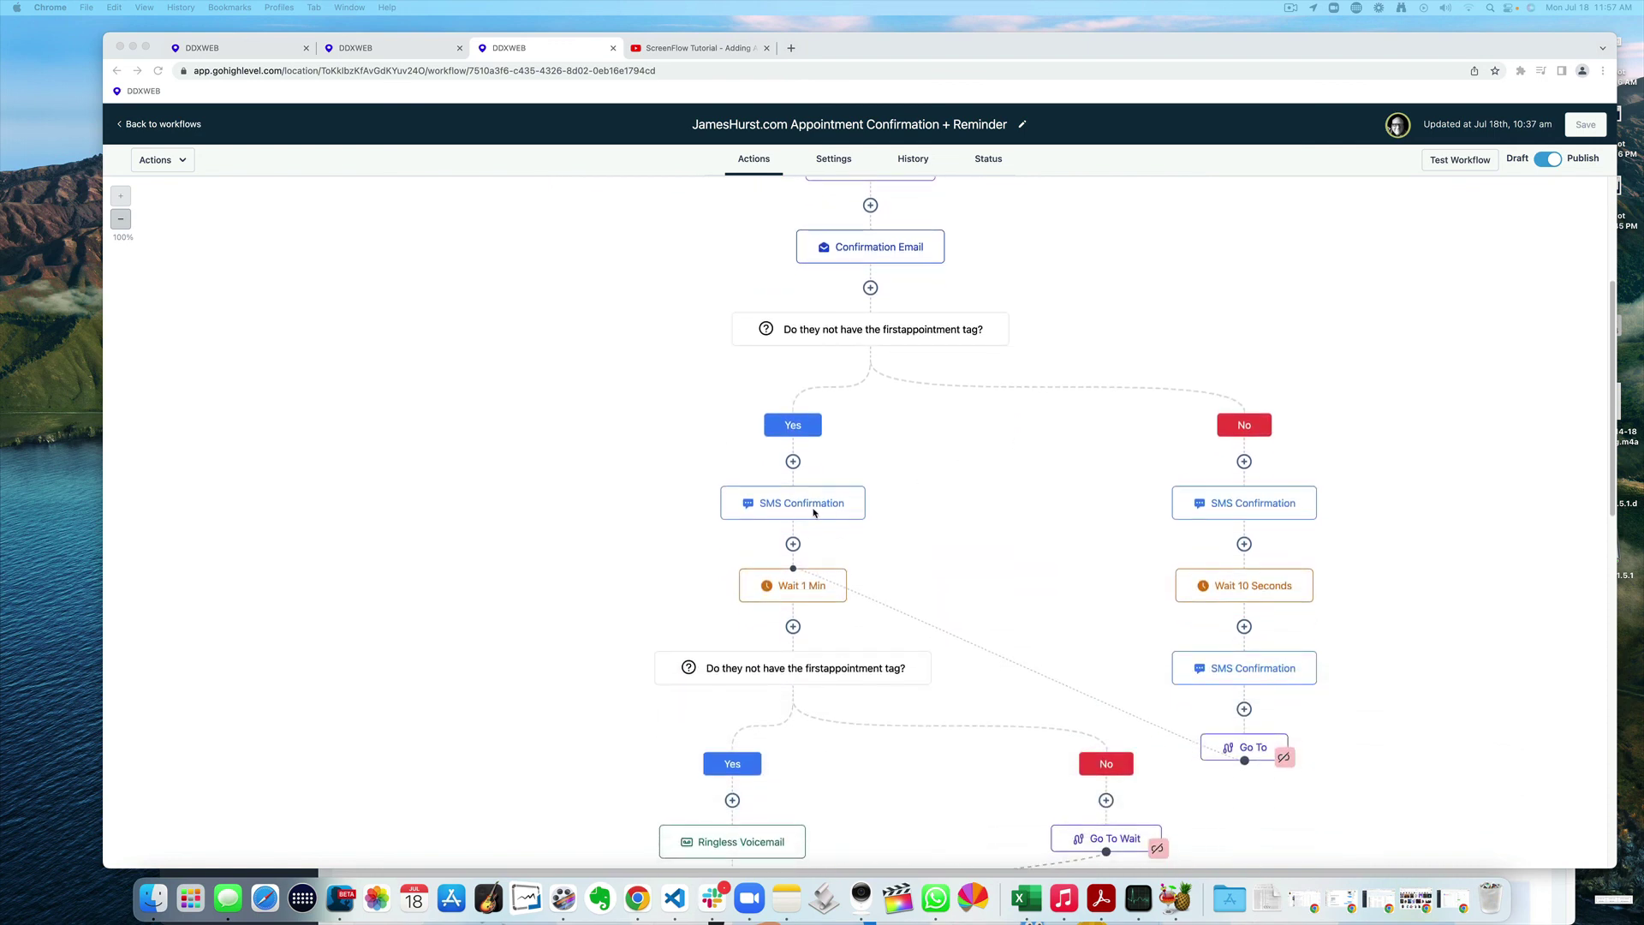
left_click(1233, 358)
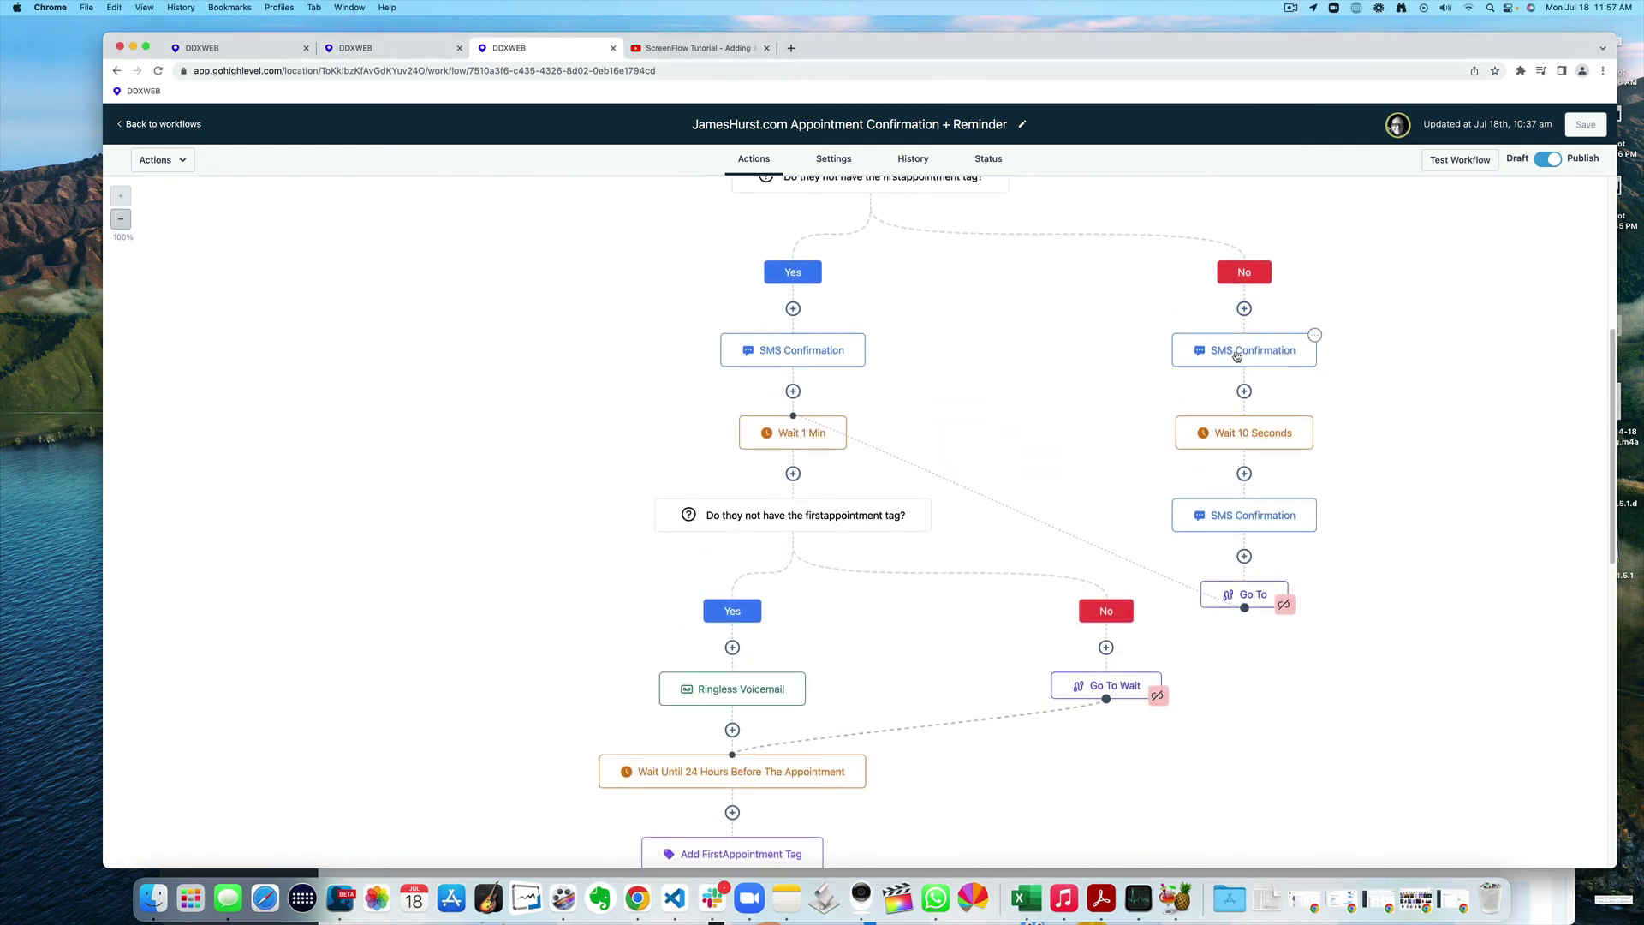
triple_click(1362, 372)
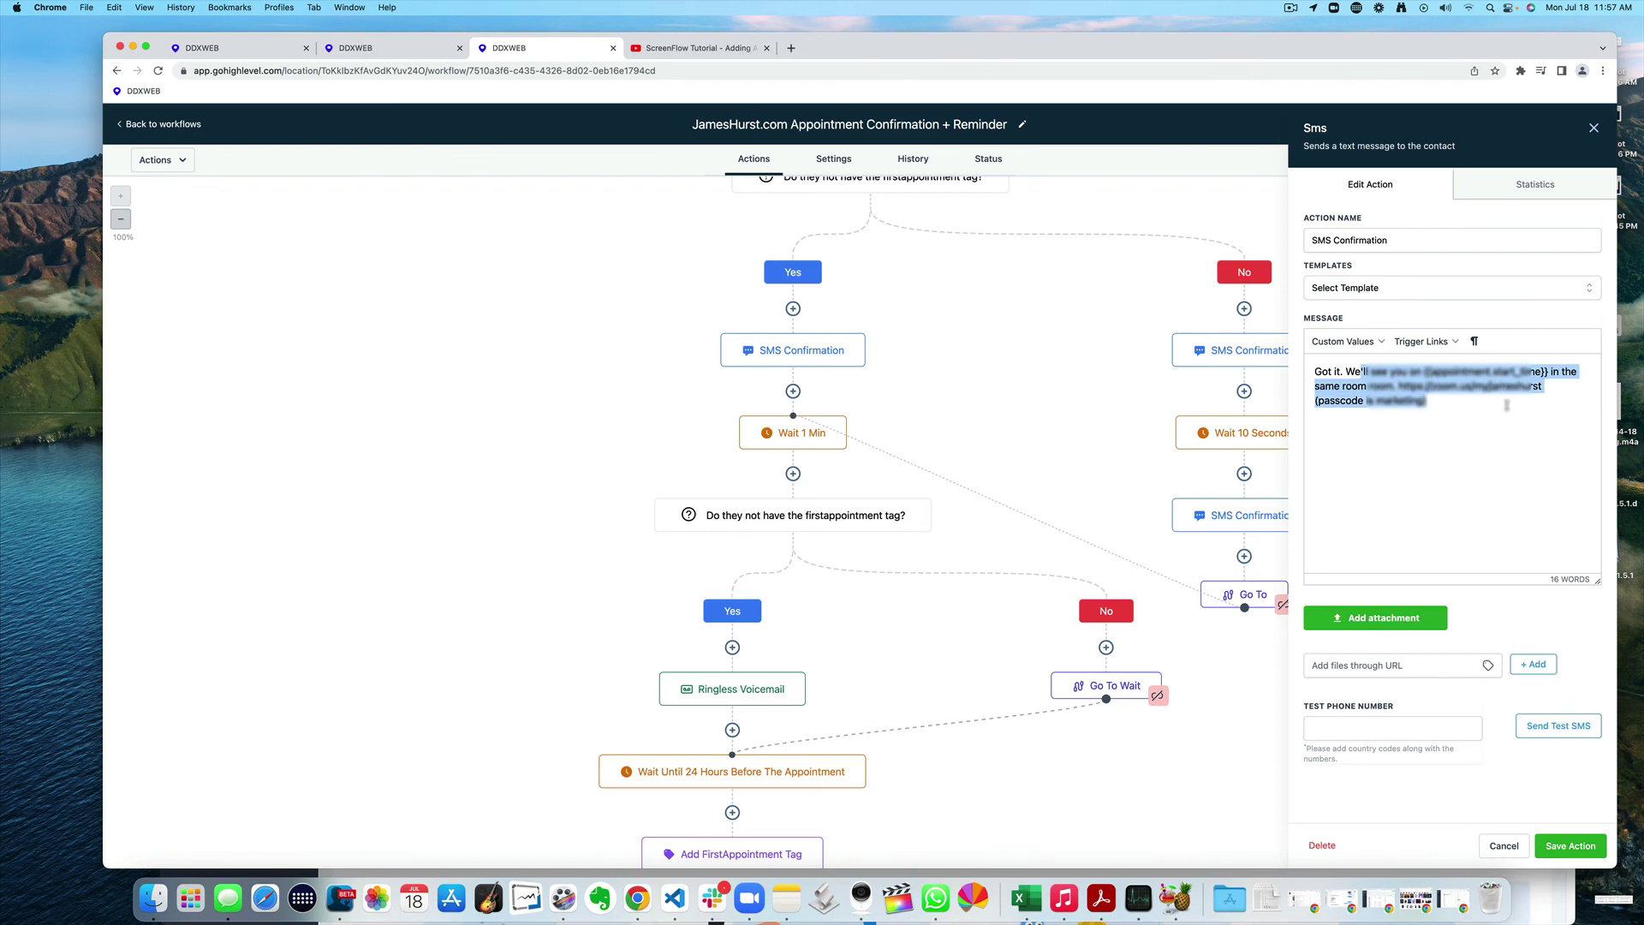
scroll(1059, 408, "down", 2)
scroll(1059, 408, "down", 4)
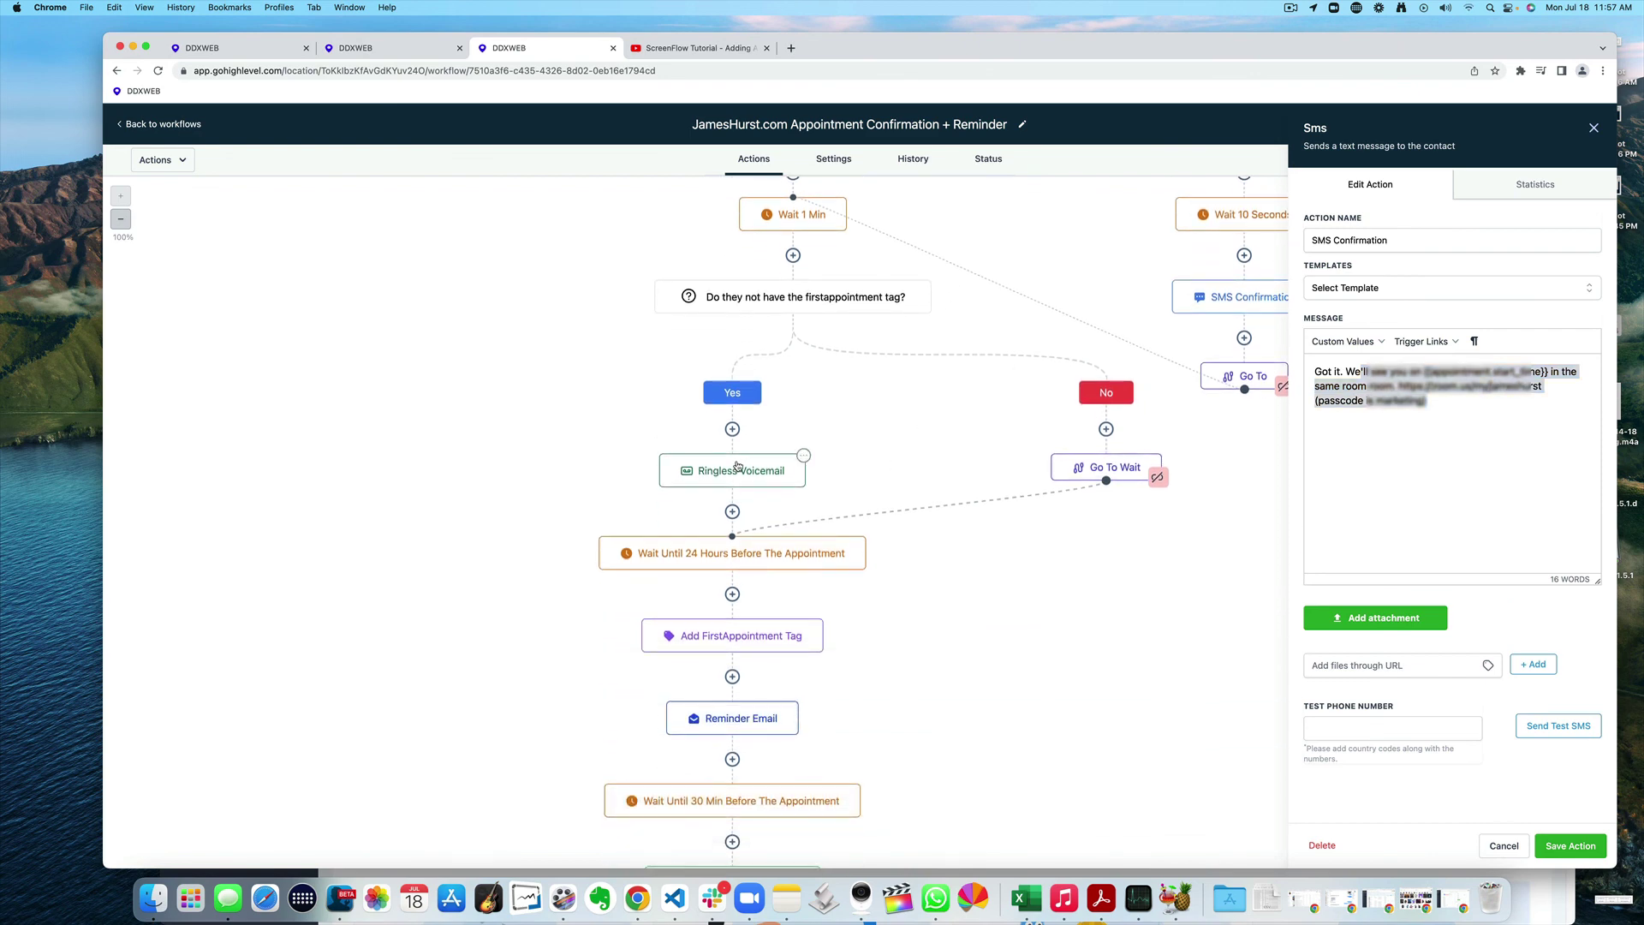
left_click(799, 459)
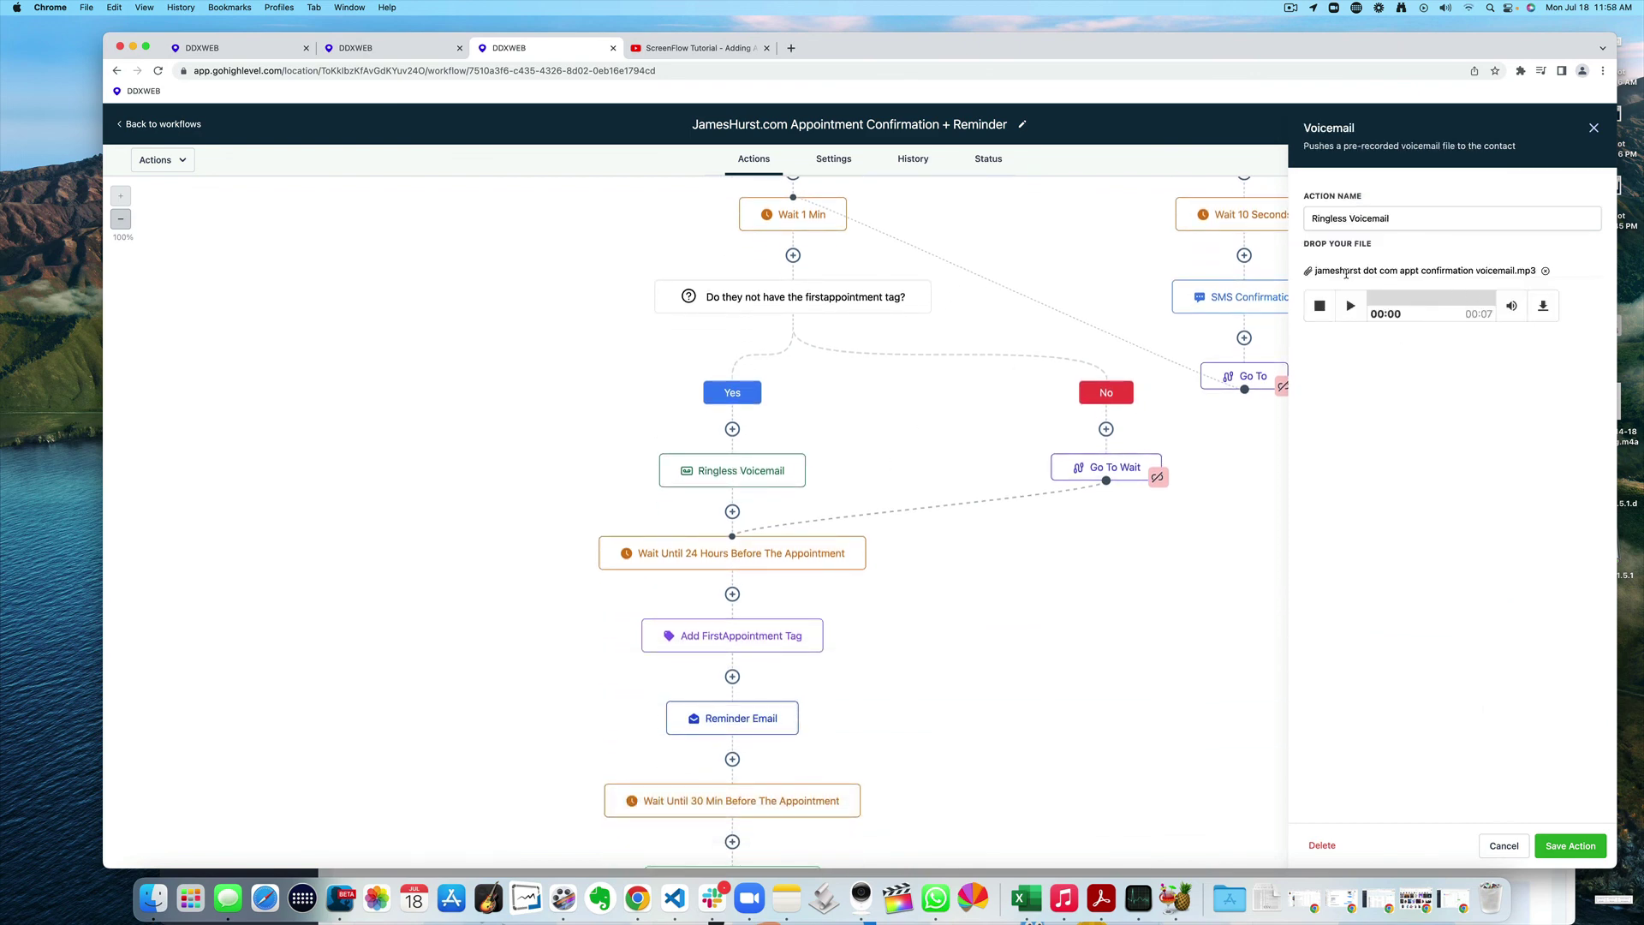
left_click_drag(1344, 270, 1538, 271)
left_click(888, 405)
scroll(891, 411, "down", 4)
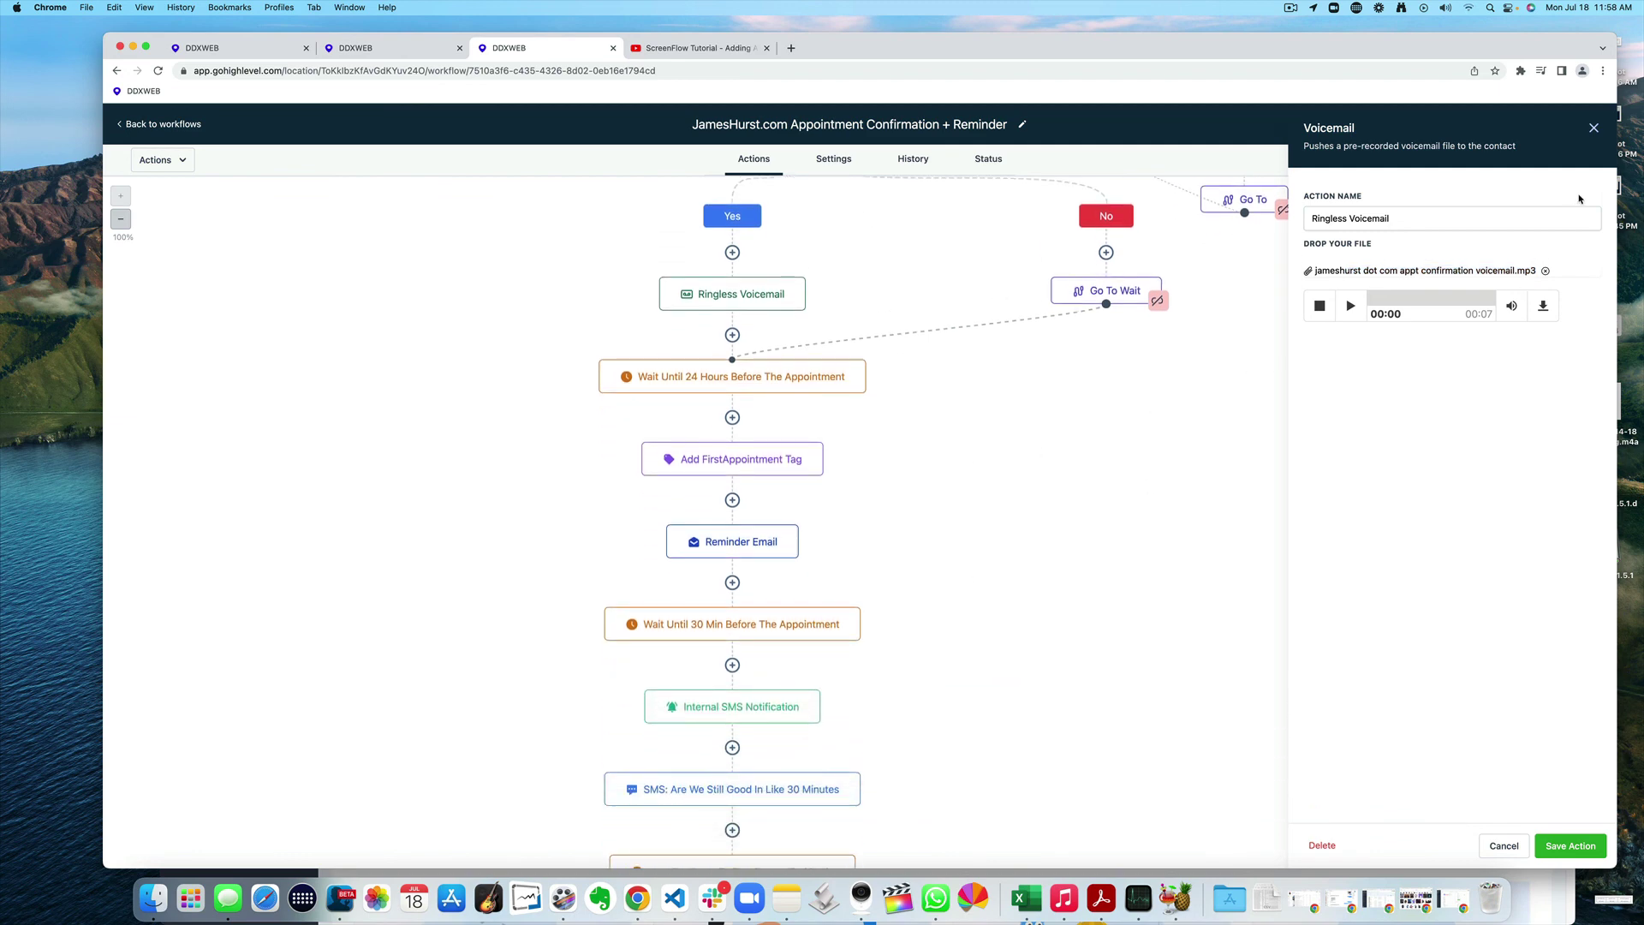
left_click(1593, 128)
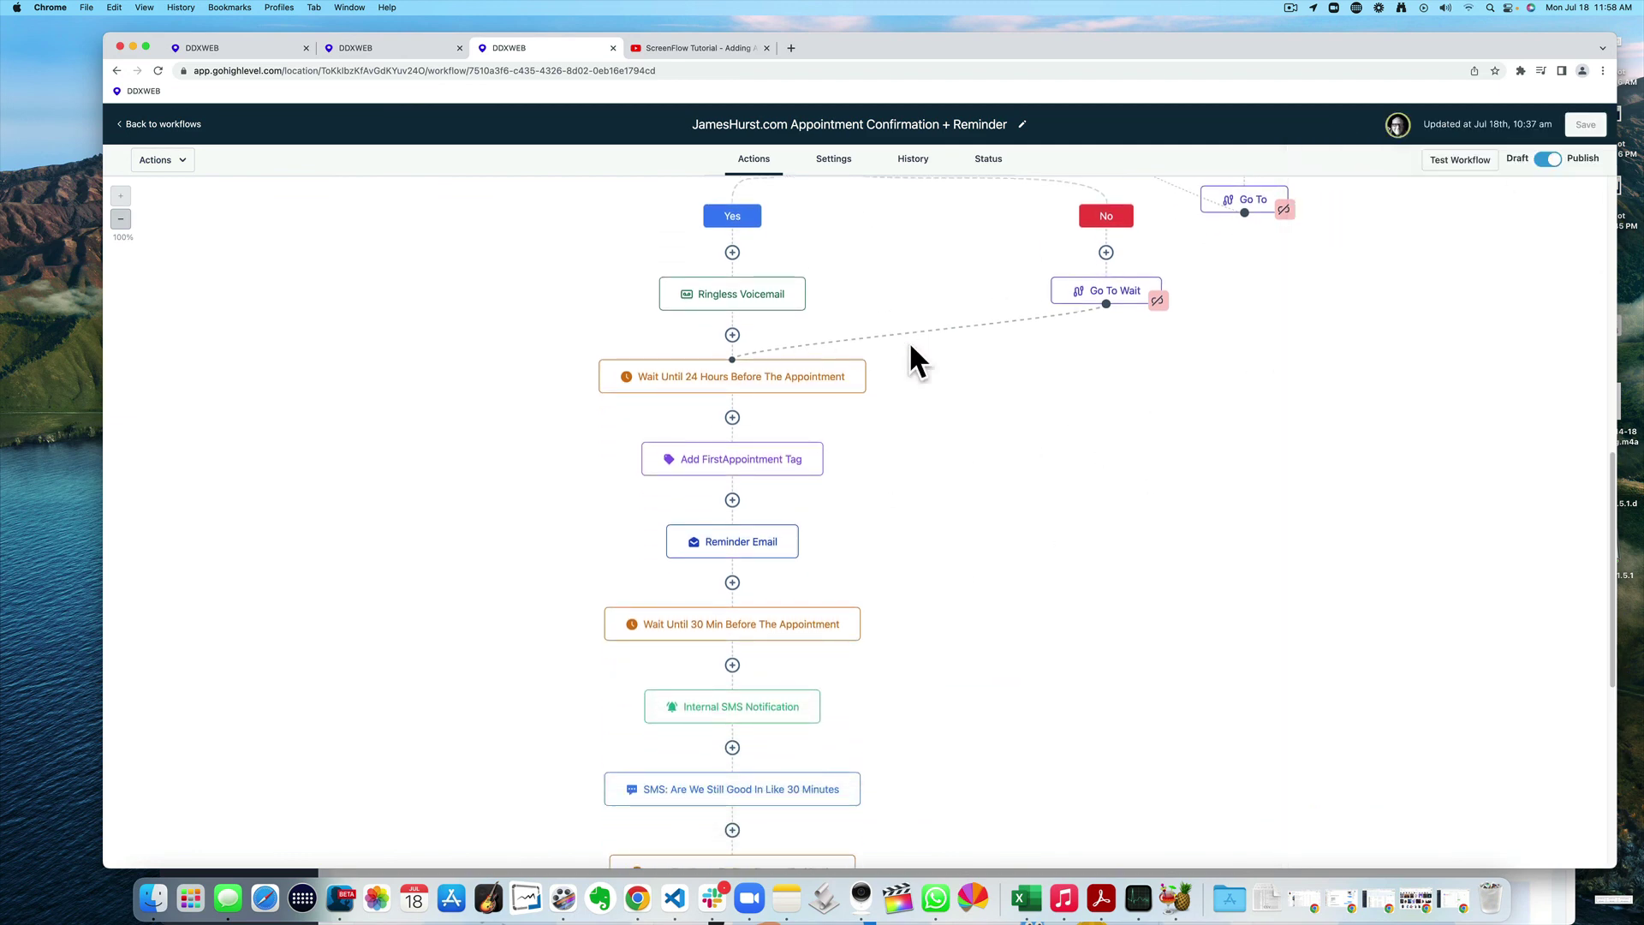
scroll(1034, 441, "down", 5)
scroll(1026, 466, "up", 9)
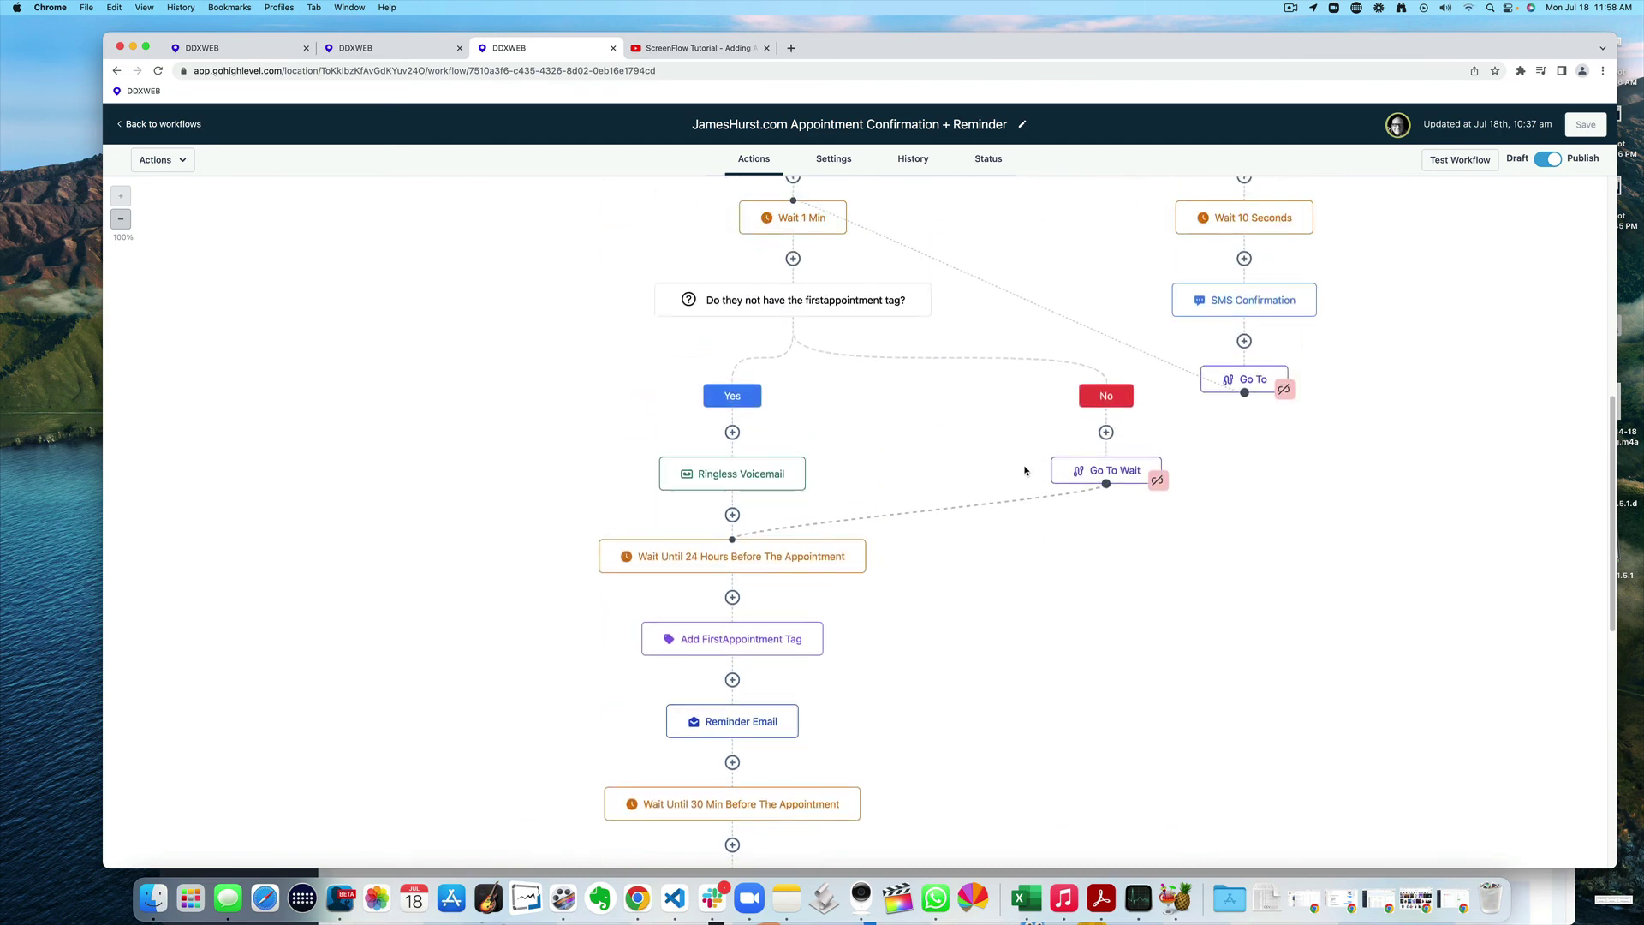
scroll(1025, 470, "up", 8)
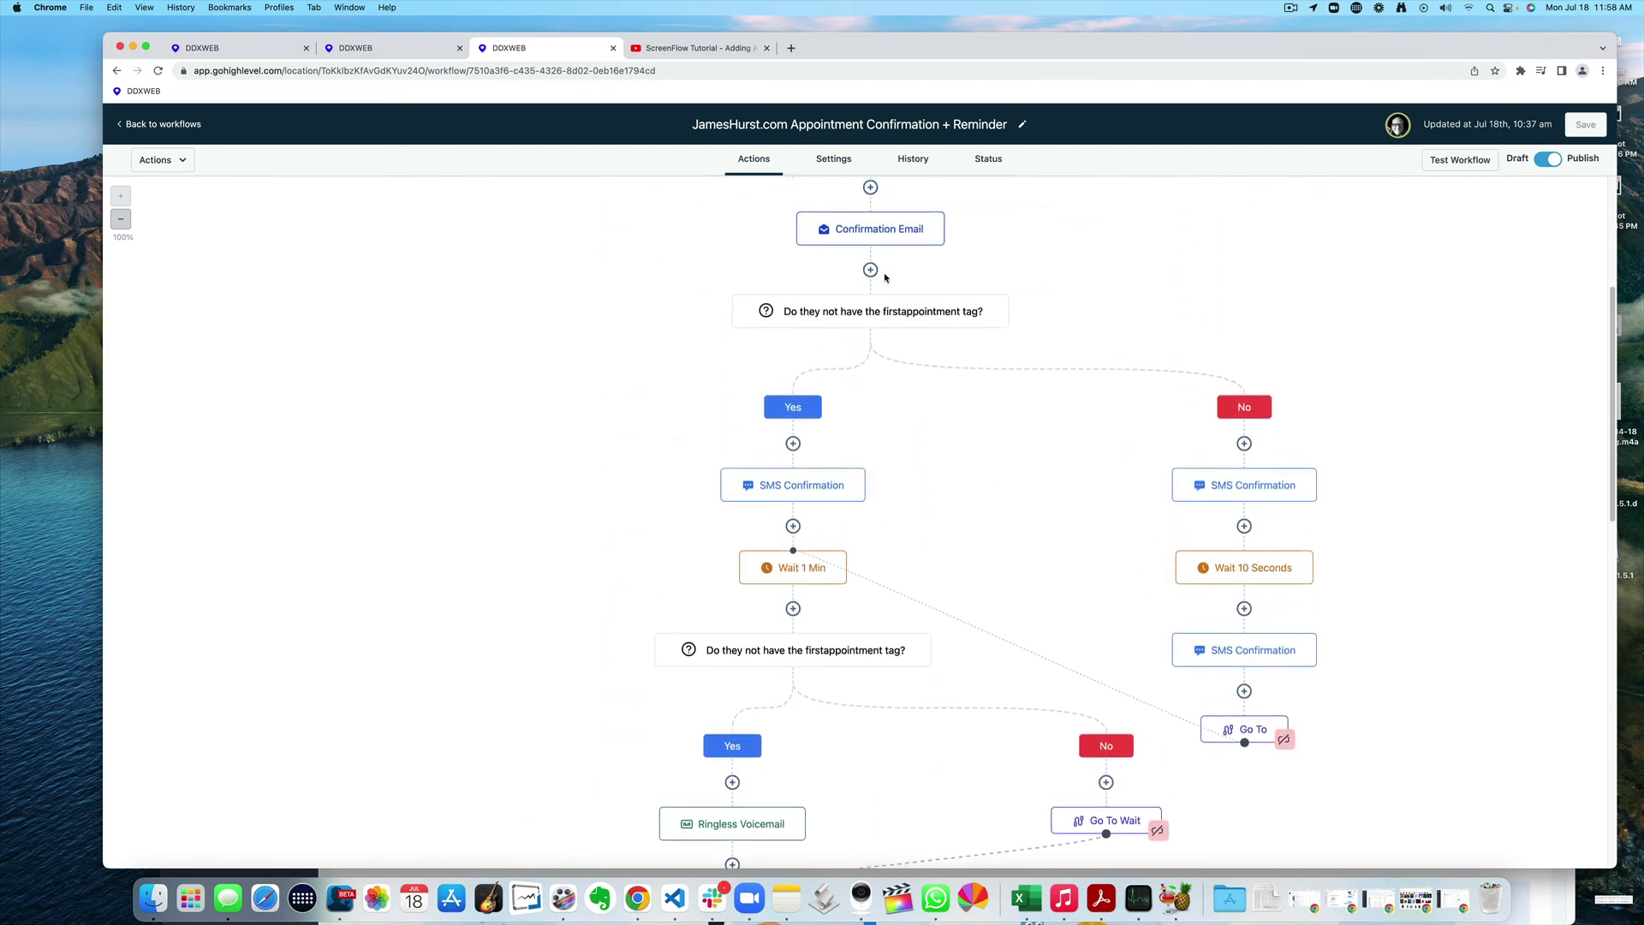
scroll(884, 276, "up", 5)
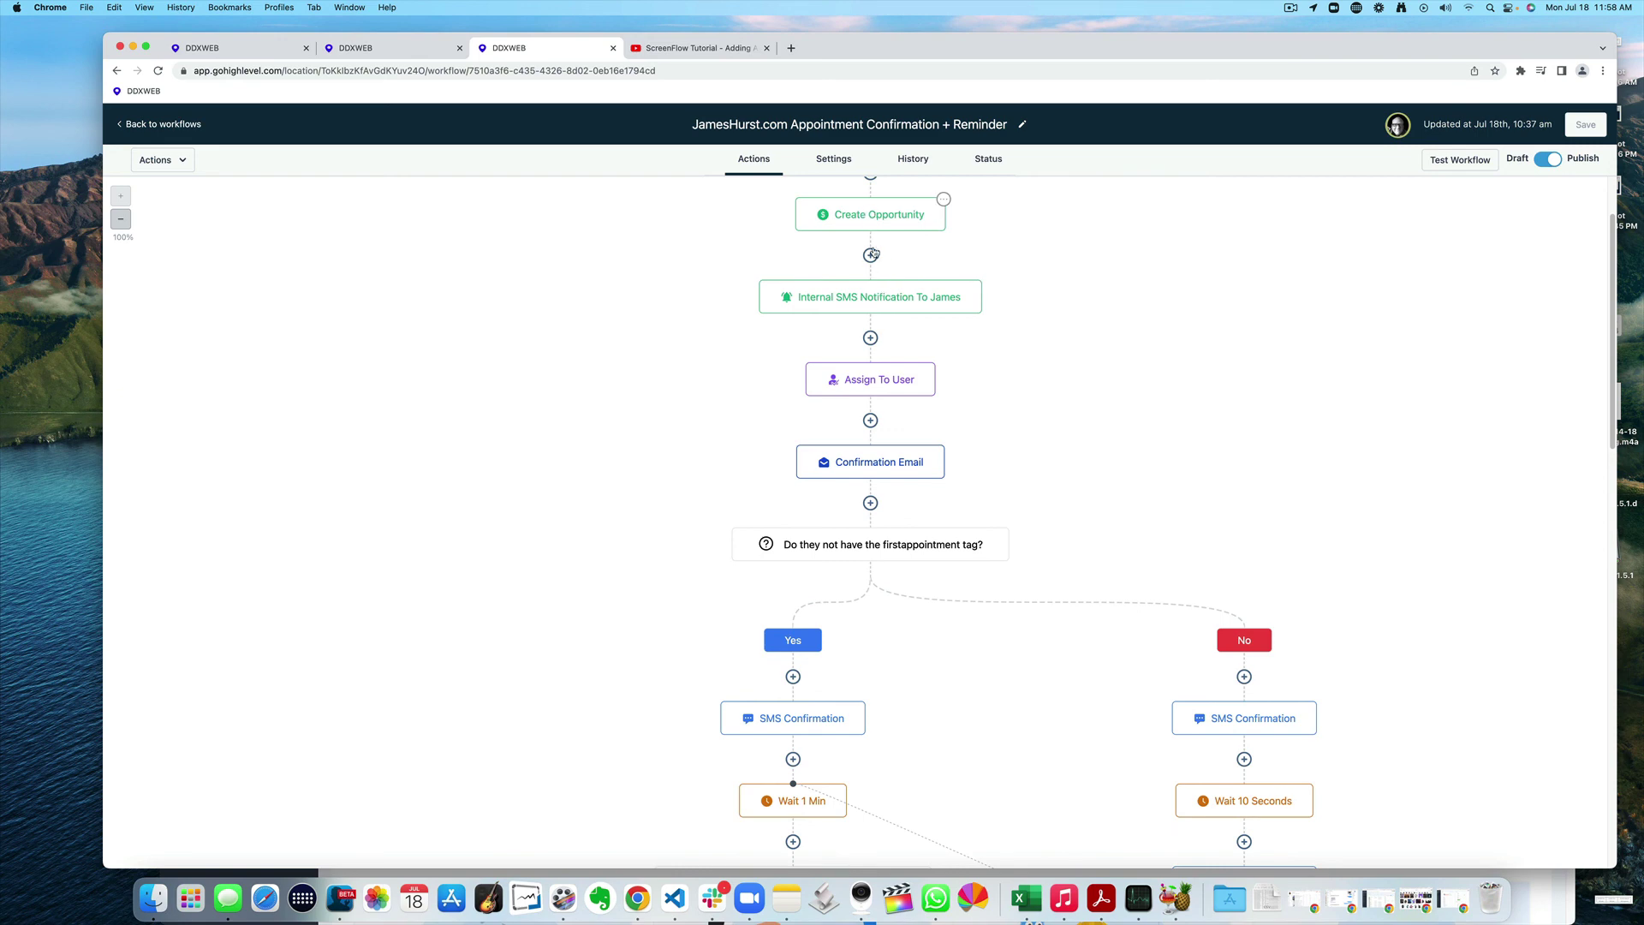
scroll(1031, 337, "down", 2)
scroll(1032, 340, "up", 2)
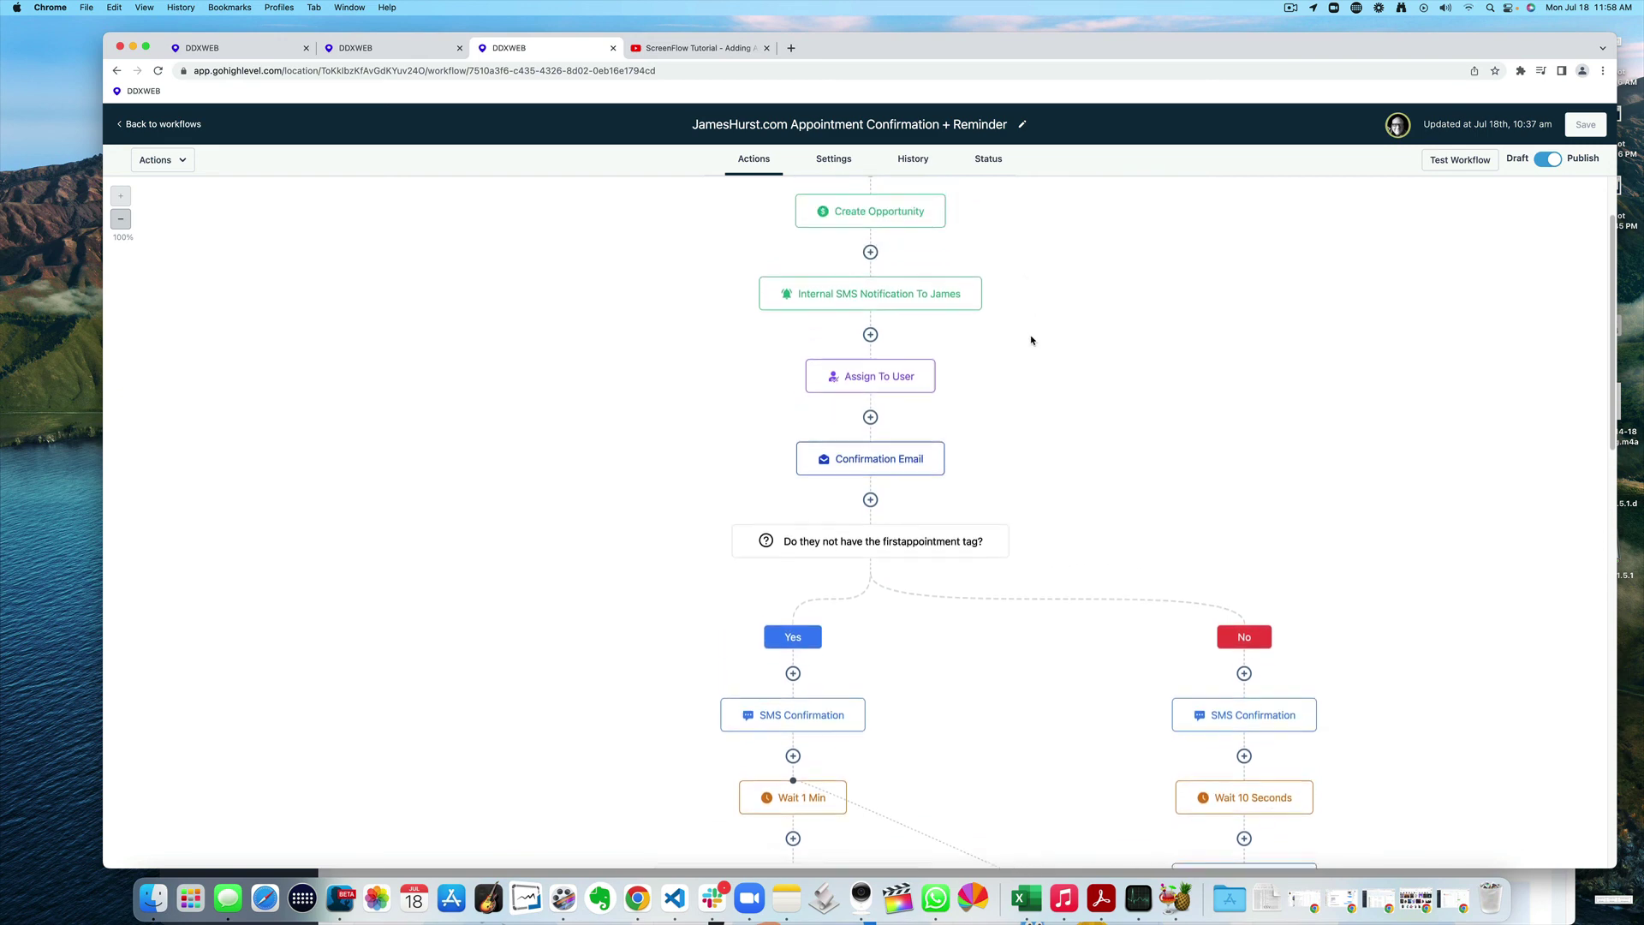